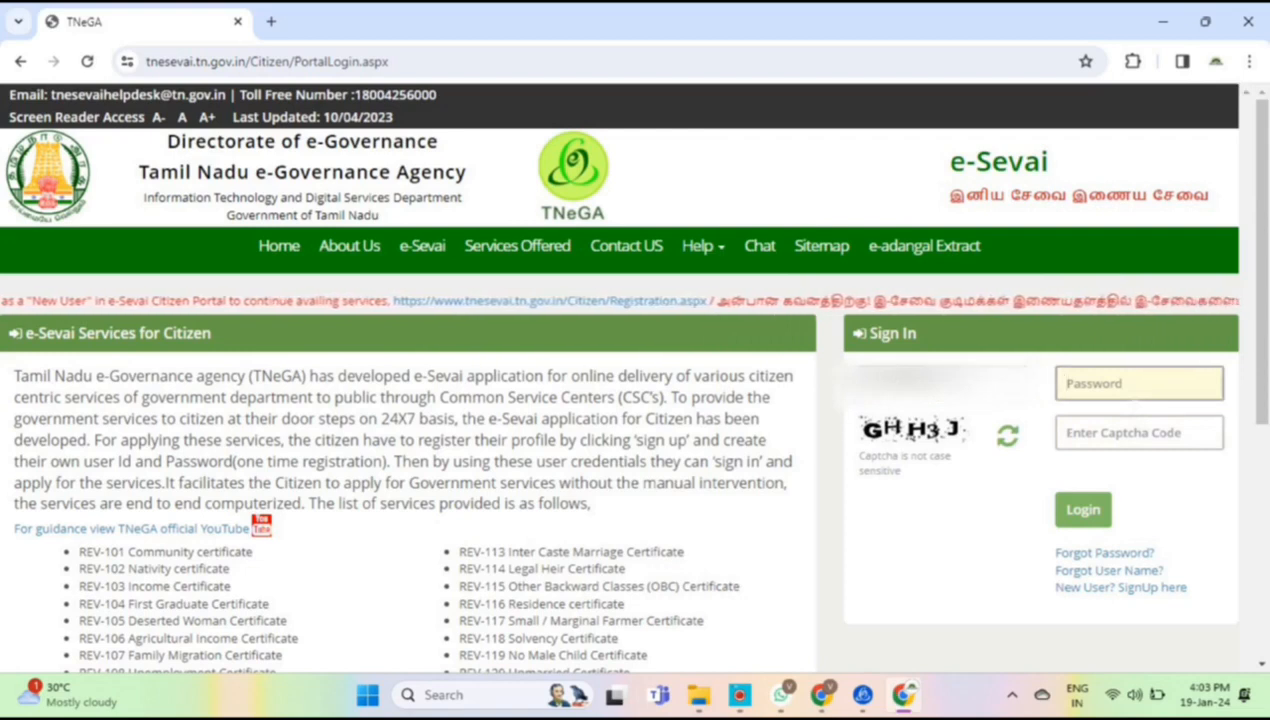
Log in to the citizen portal using the account password and the displayed captcha code.
{"action": "key", "text": "Caps_Lock"}
{"action": "type", "text": "•"}
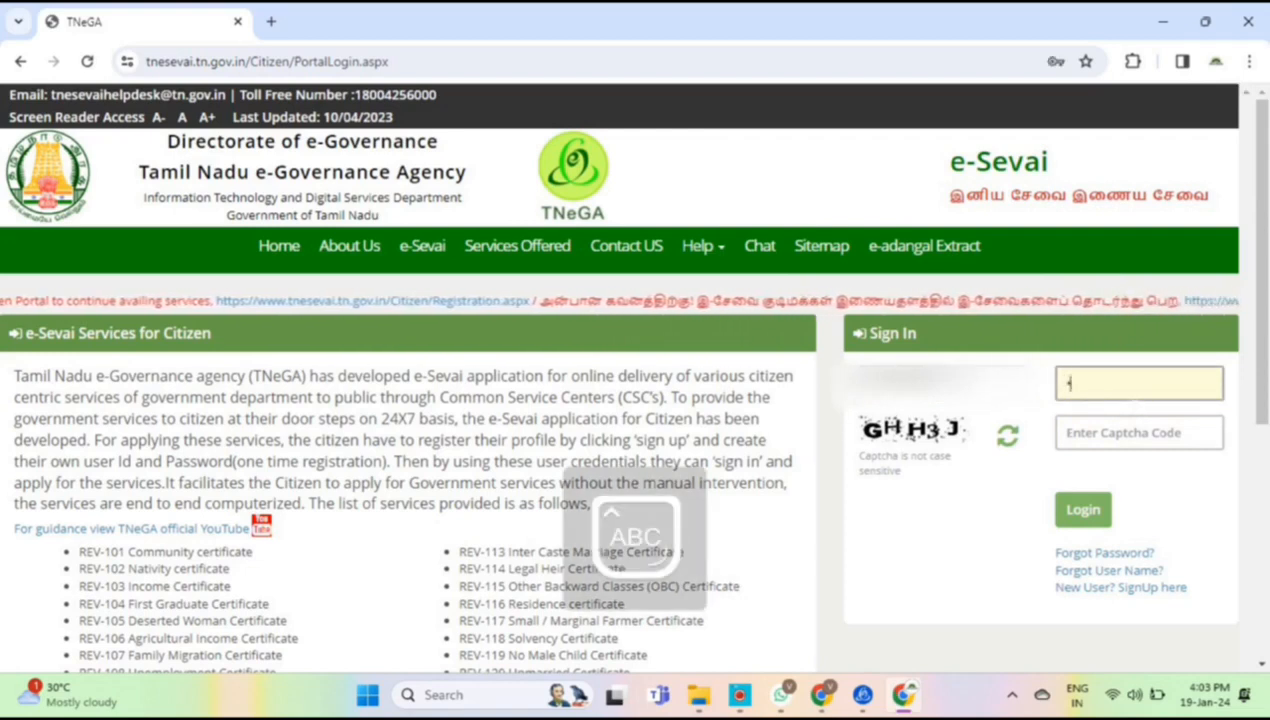
{"action": "key", "text": "Caps_Lock"}
{"action": "type", "text": "•••"}
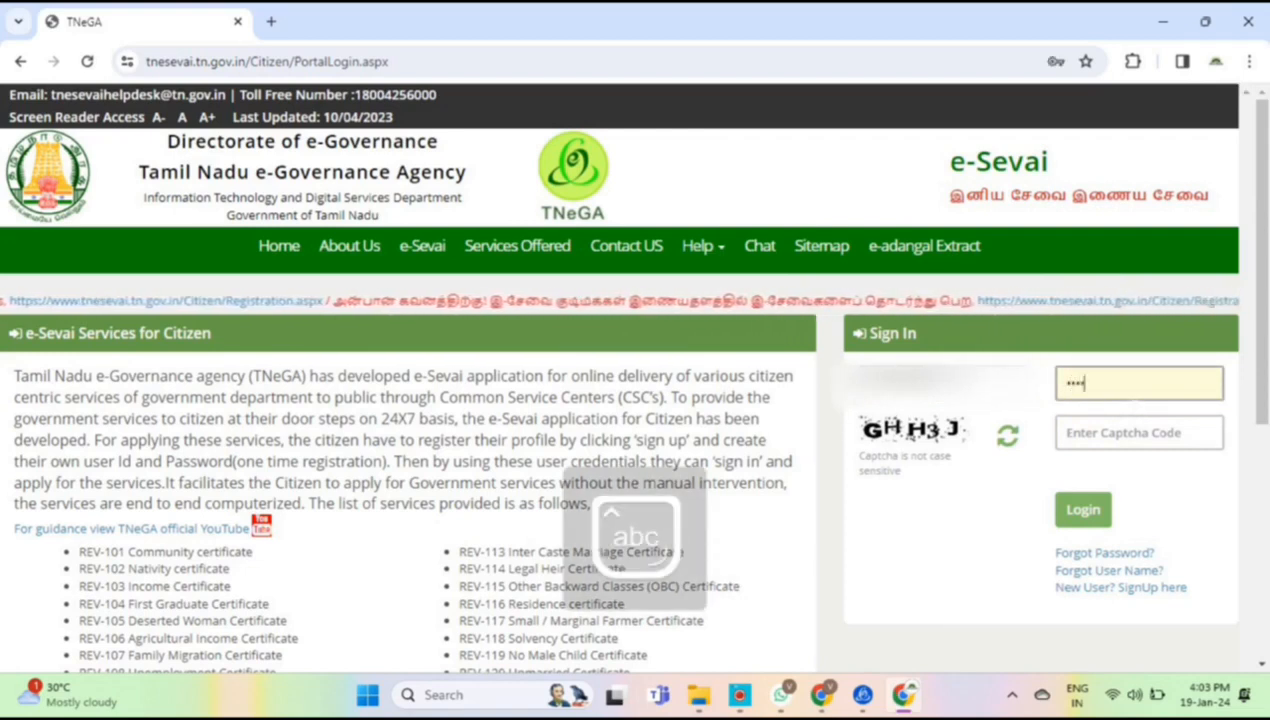
{"action": "type", "text": "•"}
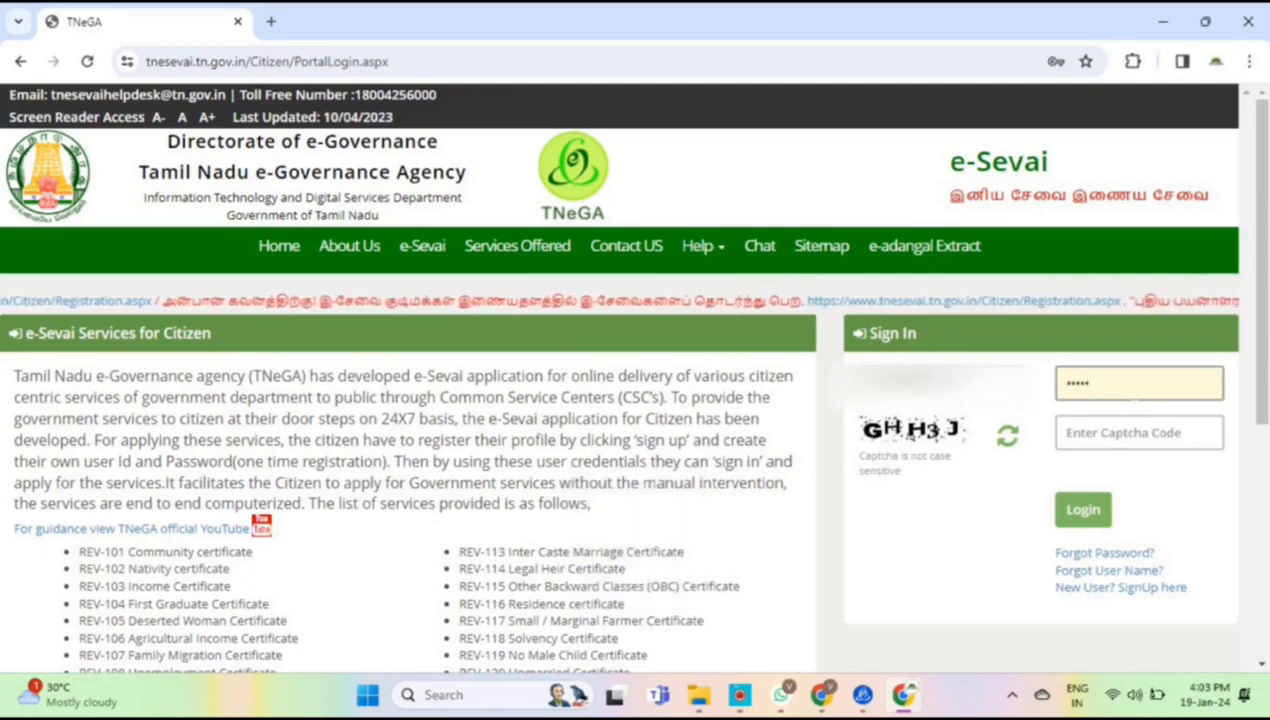
{"action": "type", "text": "•••••"}
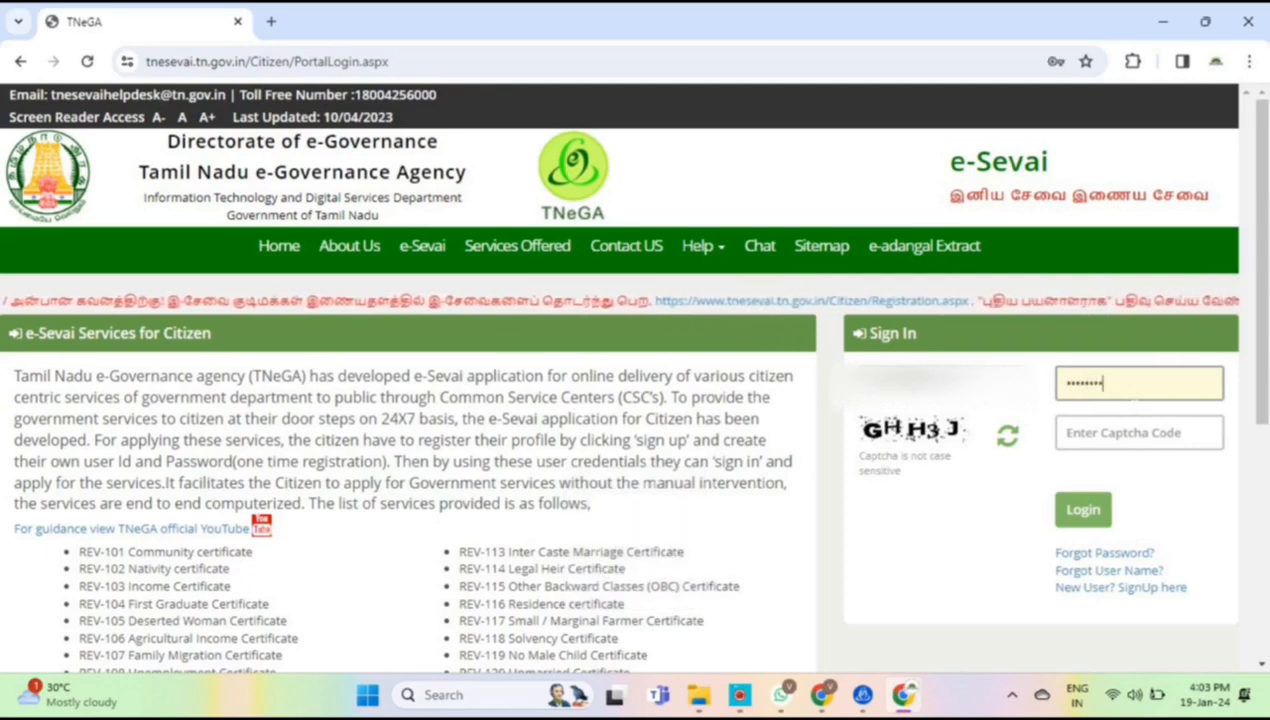
{"action": "left_click", "coordinate": [1090, 436]}
{"action": "type", "text": "g"}
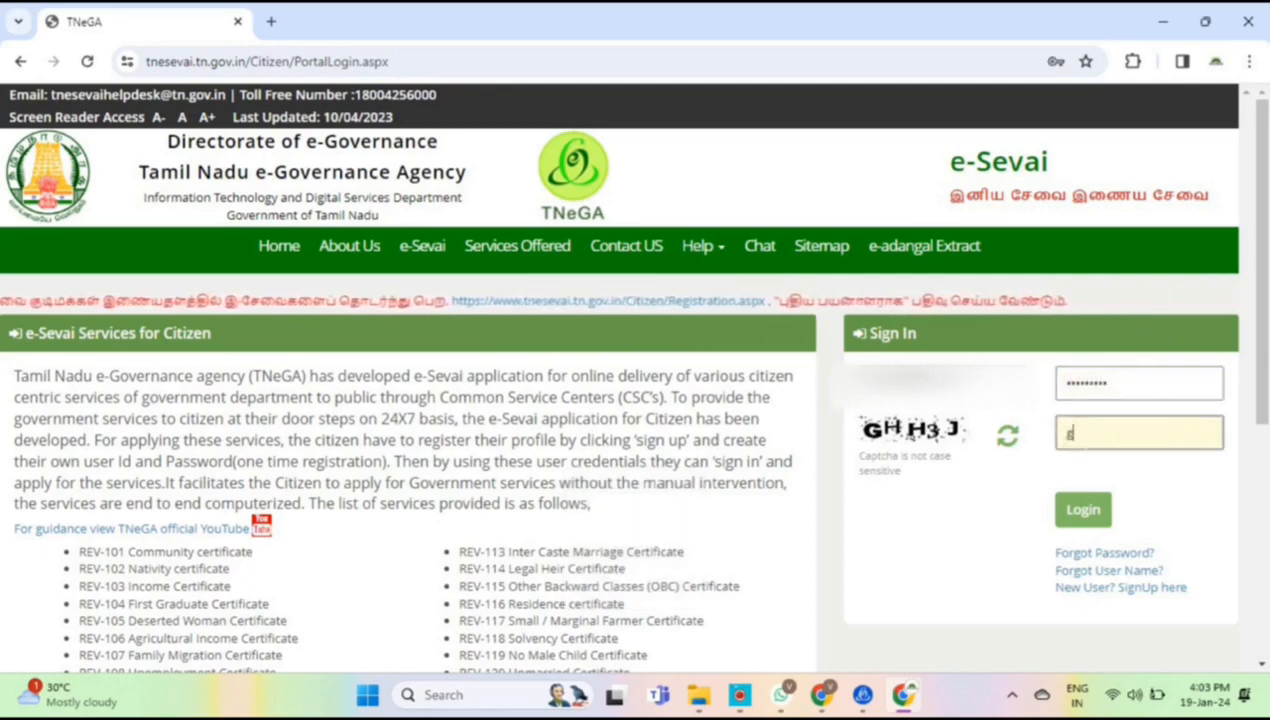
{"action": "type", "text": "hh"}
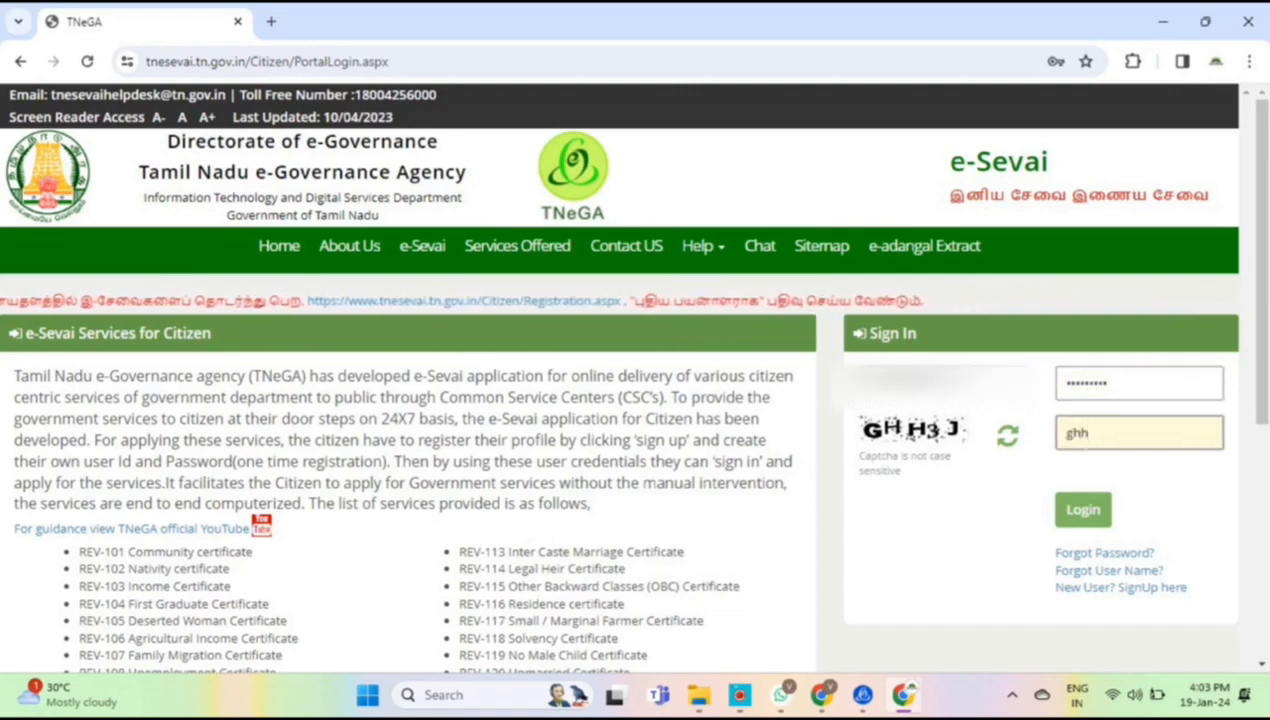
{"action": "type", "text": "3j"}
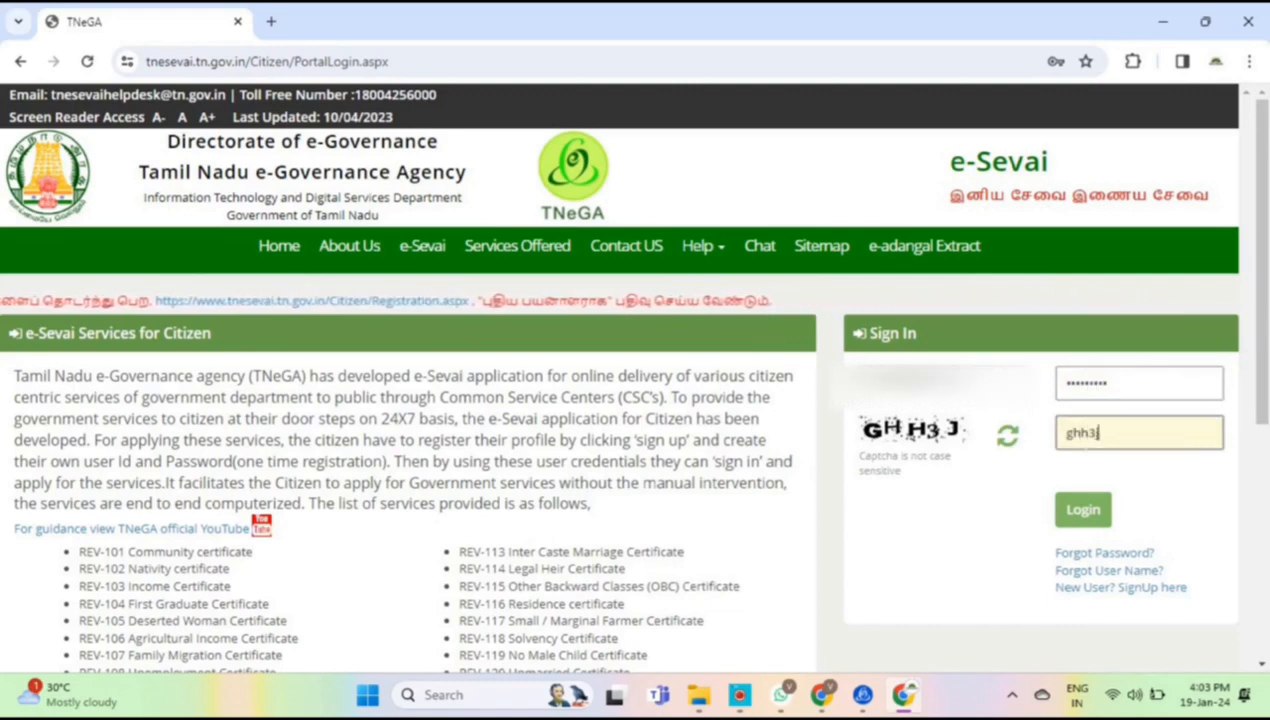
{"action": "left_click", "coordinate": [1086, 512]}
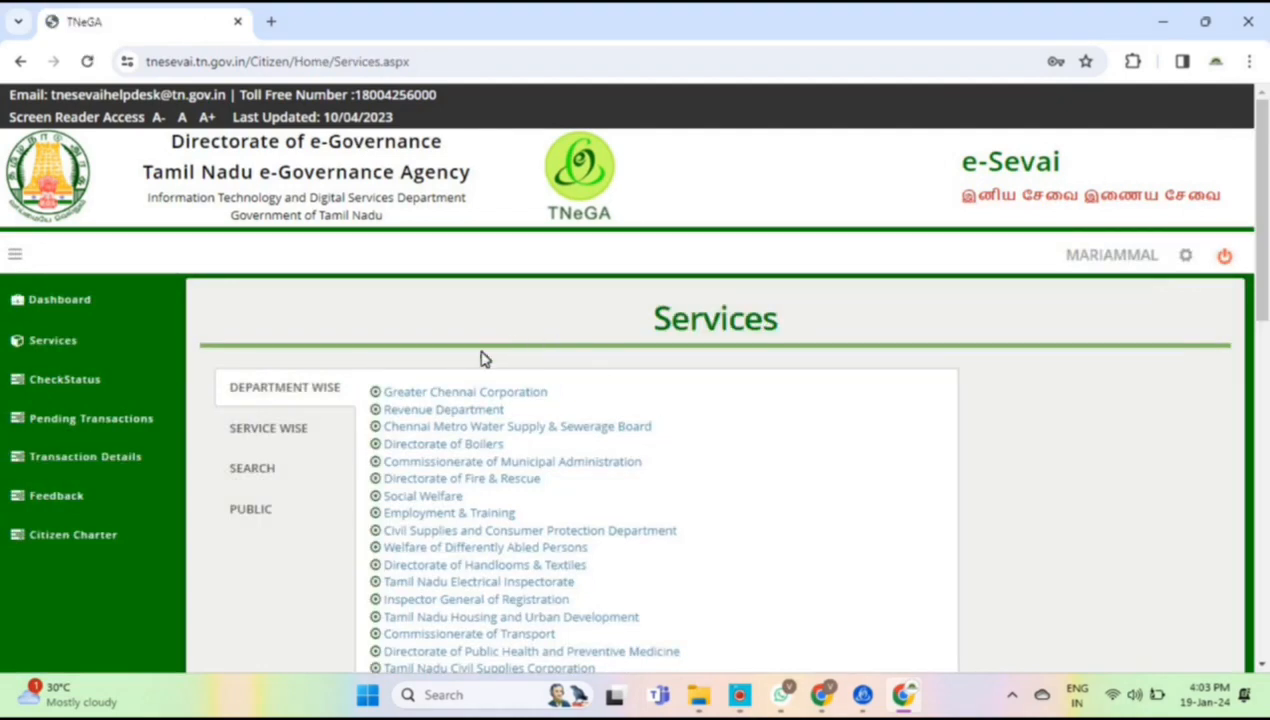
Open the Revenue Department services and go to page 2 of the list.
{"action": "left_click", "coordinate": [446, 412]}
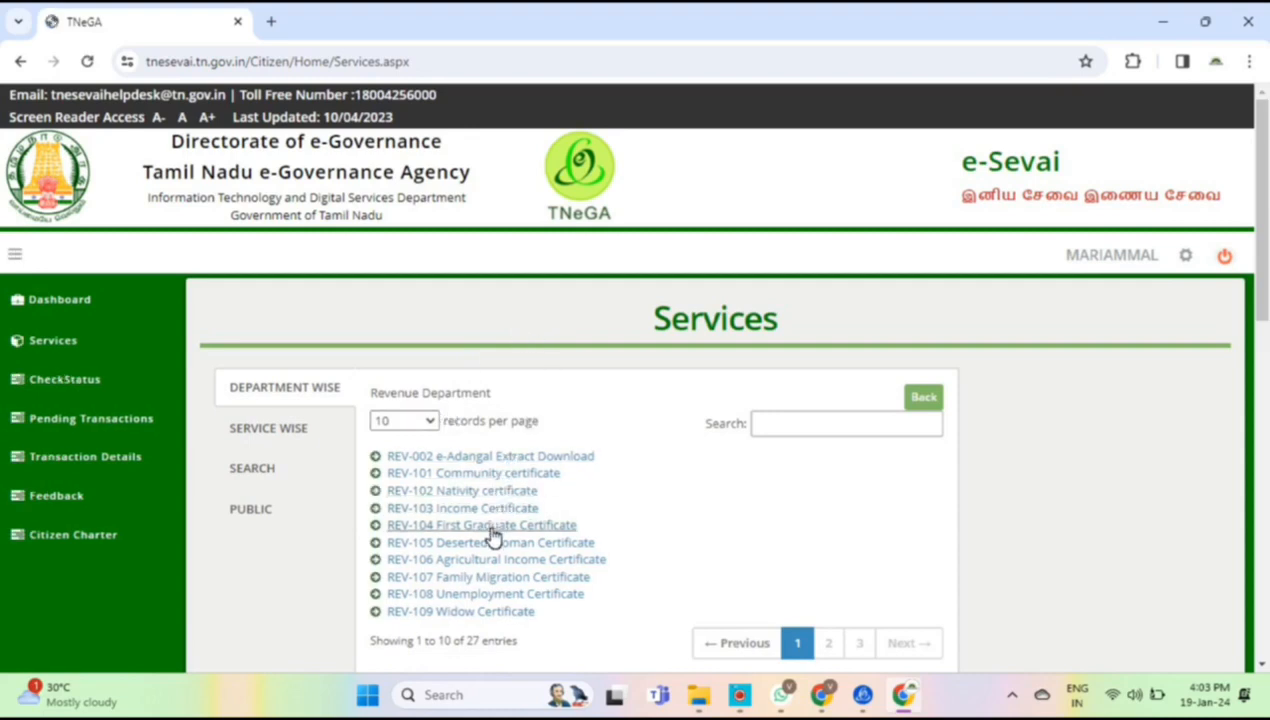
{"action": "left_click", "coordinate": [829, 645]}
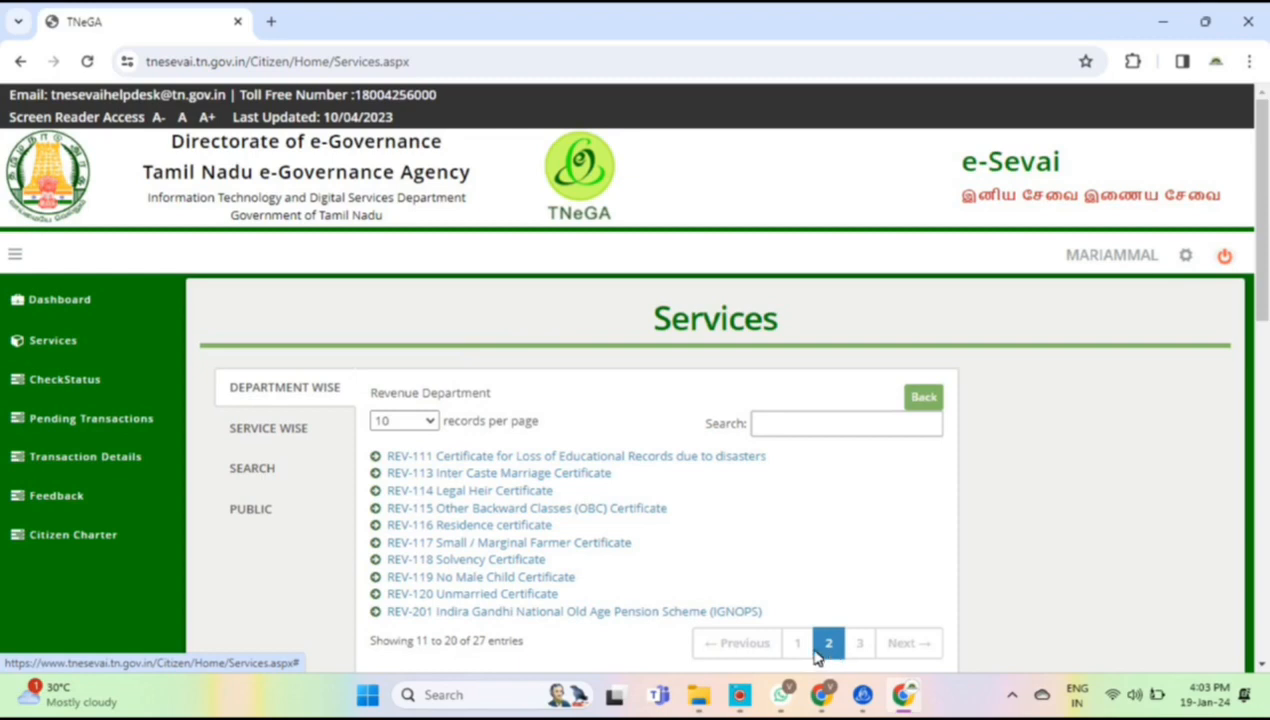
Open REV-119 and review the parents' photo, residence proof, sterilization and first-child birth certificate requirements.
{"action": "left_click", "coordinate": [553, 580]}
{"action": "left_click", "coordinate": [966, 60]}
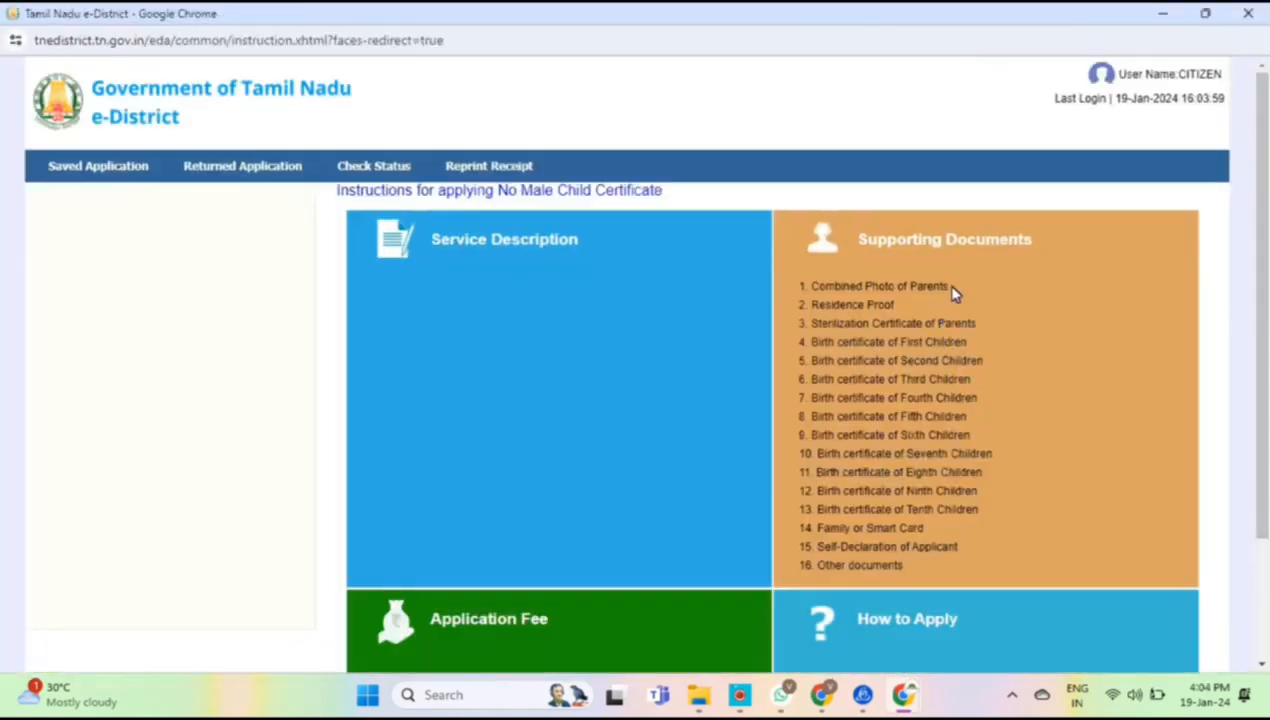
{"action": "left_click_drag", "start_coordinate": [952, 292], "coordinate": [810, 289]}
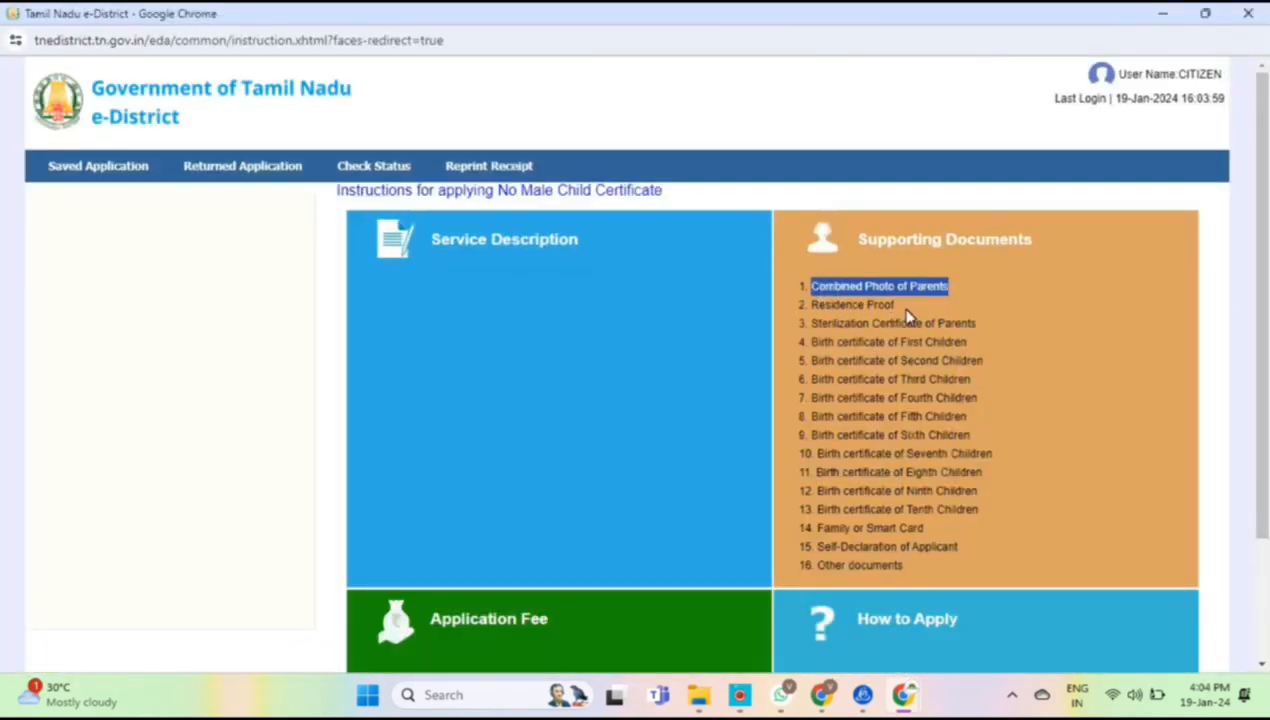
{"action": "left_click_drag", "start_coordinate": [897, 305], "coordinate": [810, 305]}
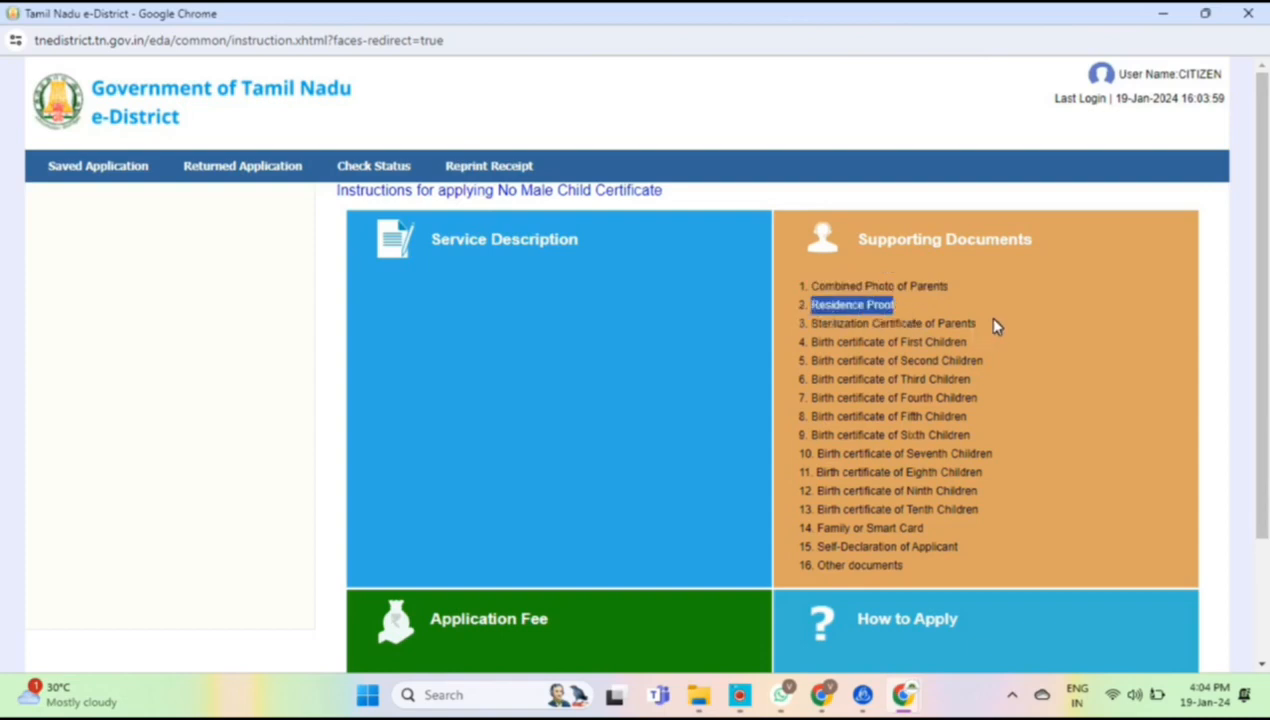
{"action": "left_click_drag", "start_coordinate": [995, 325], "coordinate": [812, 325]}
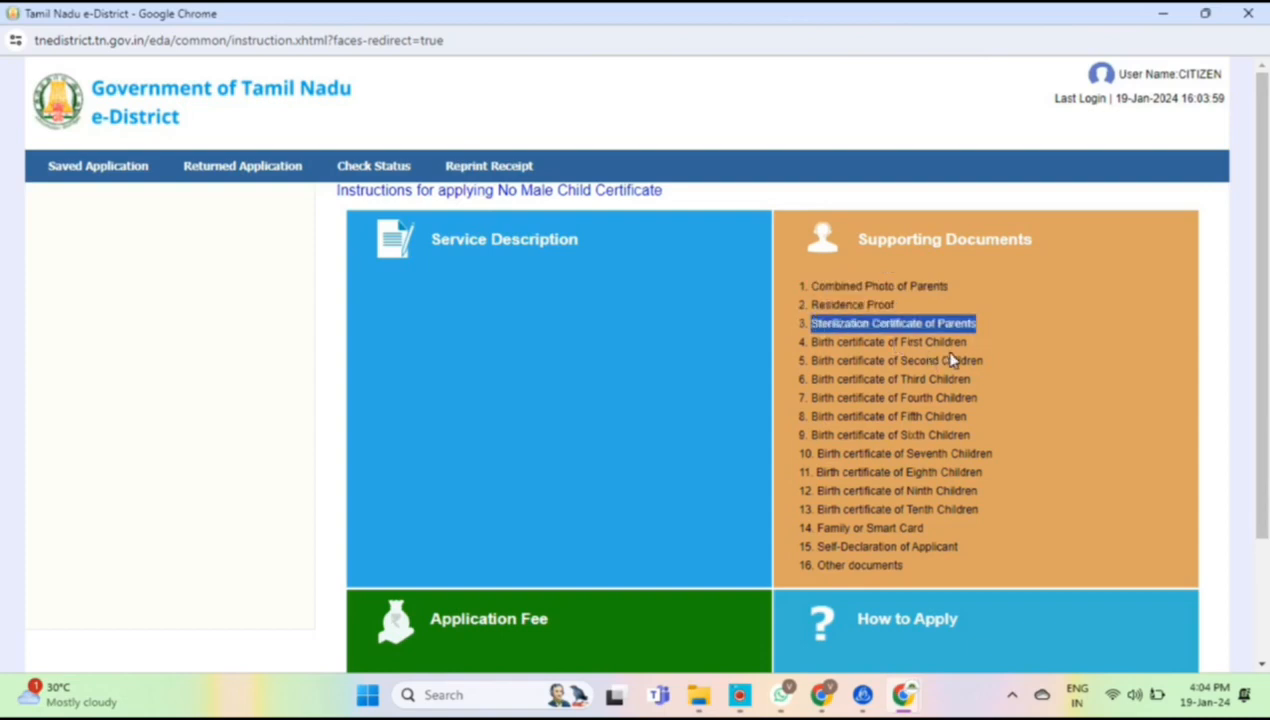
{"action": "left_click_drag", "start_coordinate": [970, 342], "coordinate": [803, 355]}
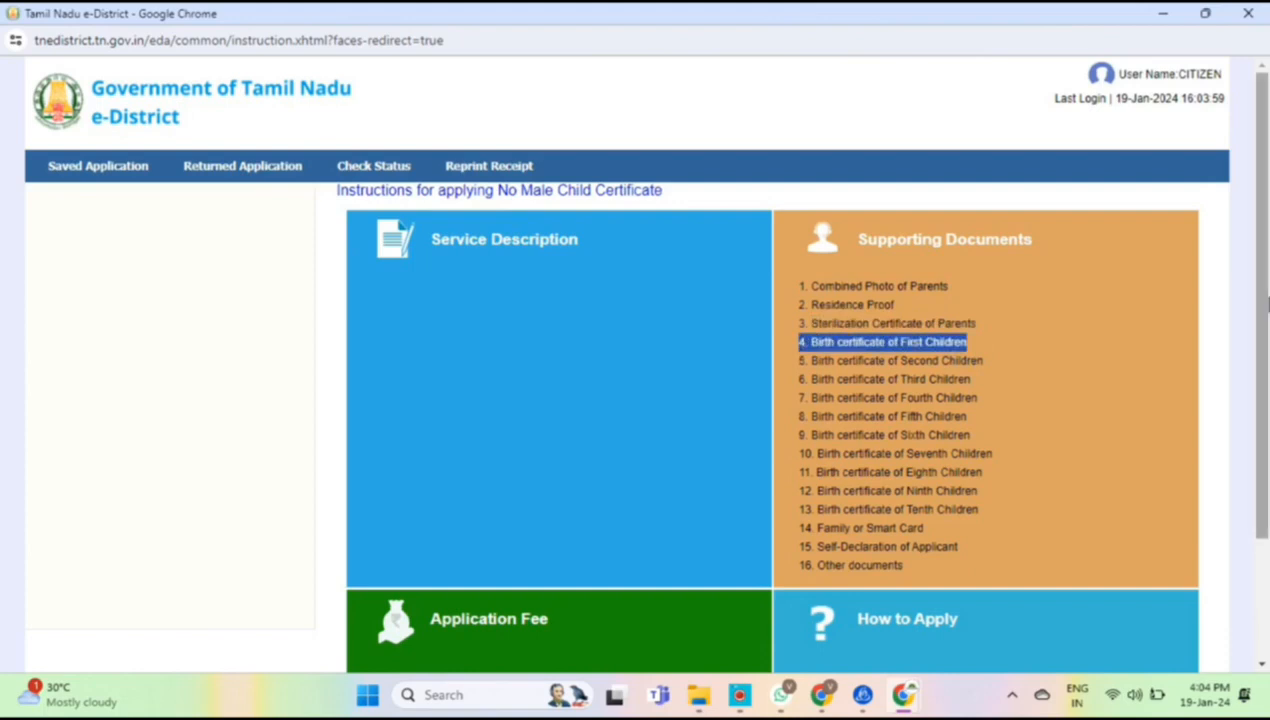
Check the remaining birth certificates, Family/Smart Card and Rs. 60.0 fee, then proceed to the application.
{"action": "left_click_drag", "start_coordinate": [1267, 268], "coordinate": [1267, 361]}
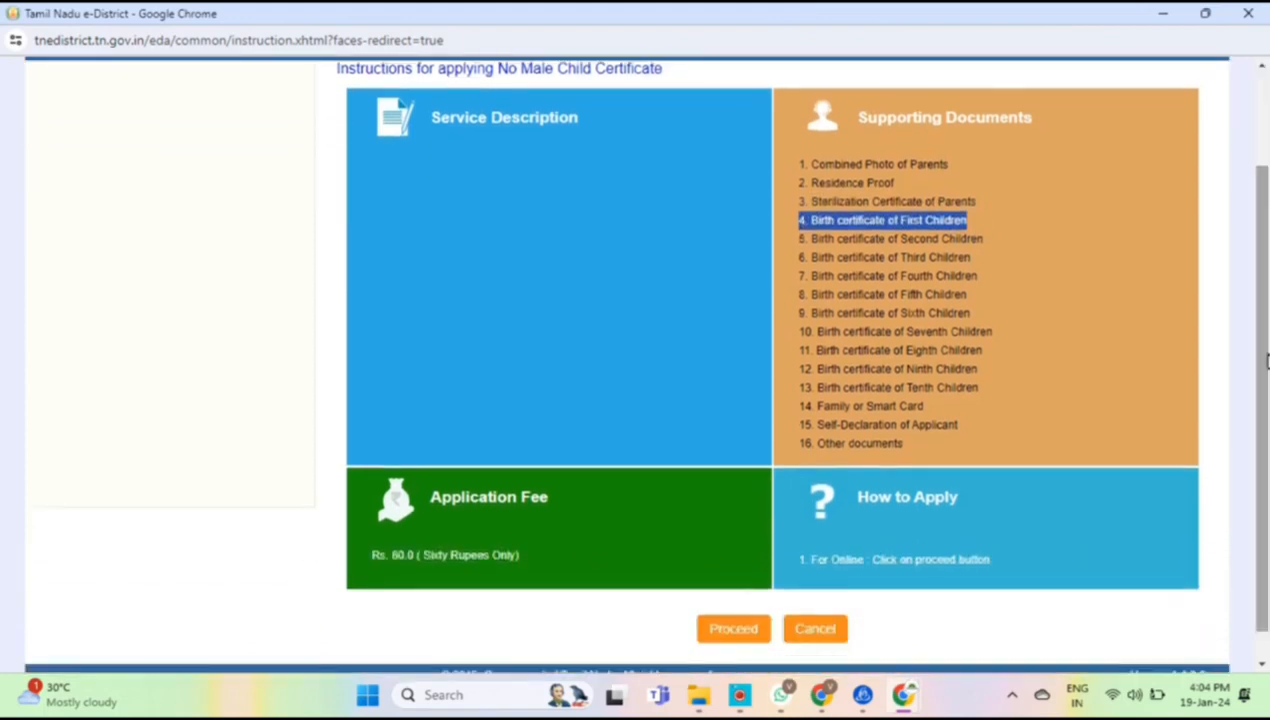
{"action": "left_click_drag", "start_coordinate": [995, 387], "coordinate": [818, 418]}
{"action": "left_click", "coordinate": [938, 416]}
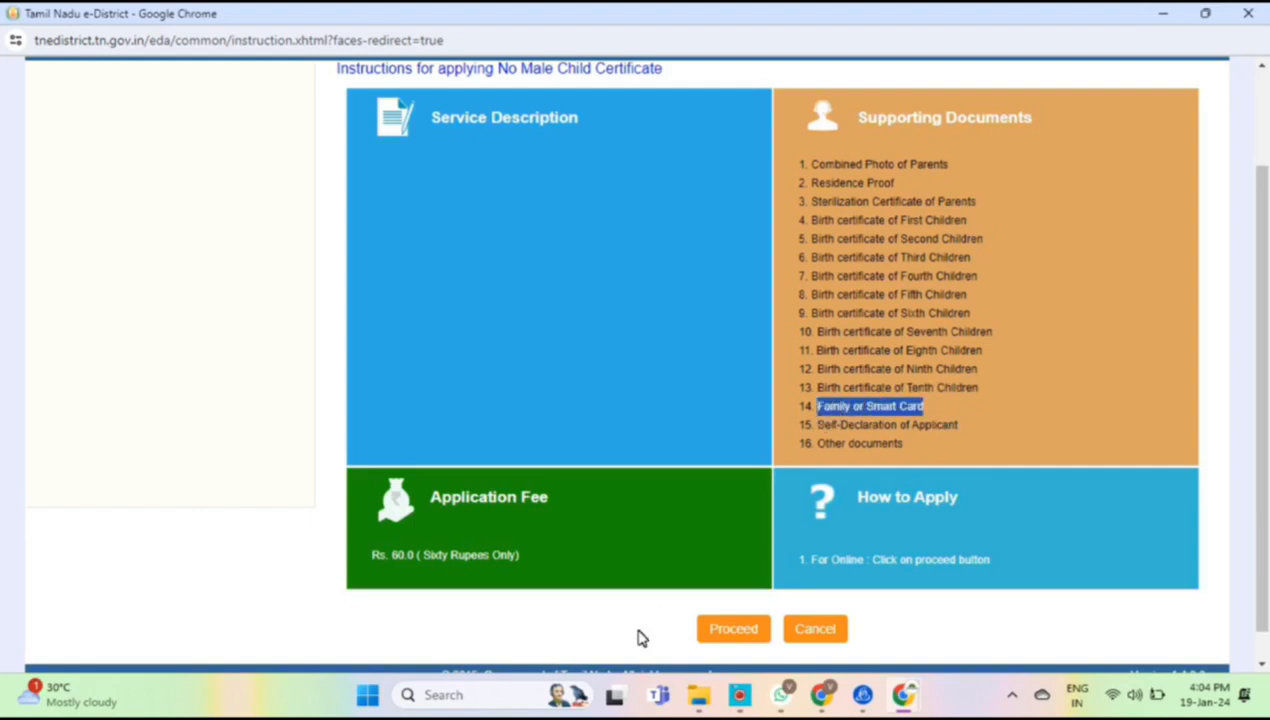
{"action": "left_click_drag", "start_coordinate": [535, 566], "coordinate": [370, 572]}
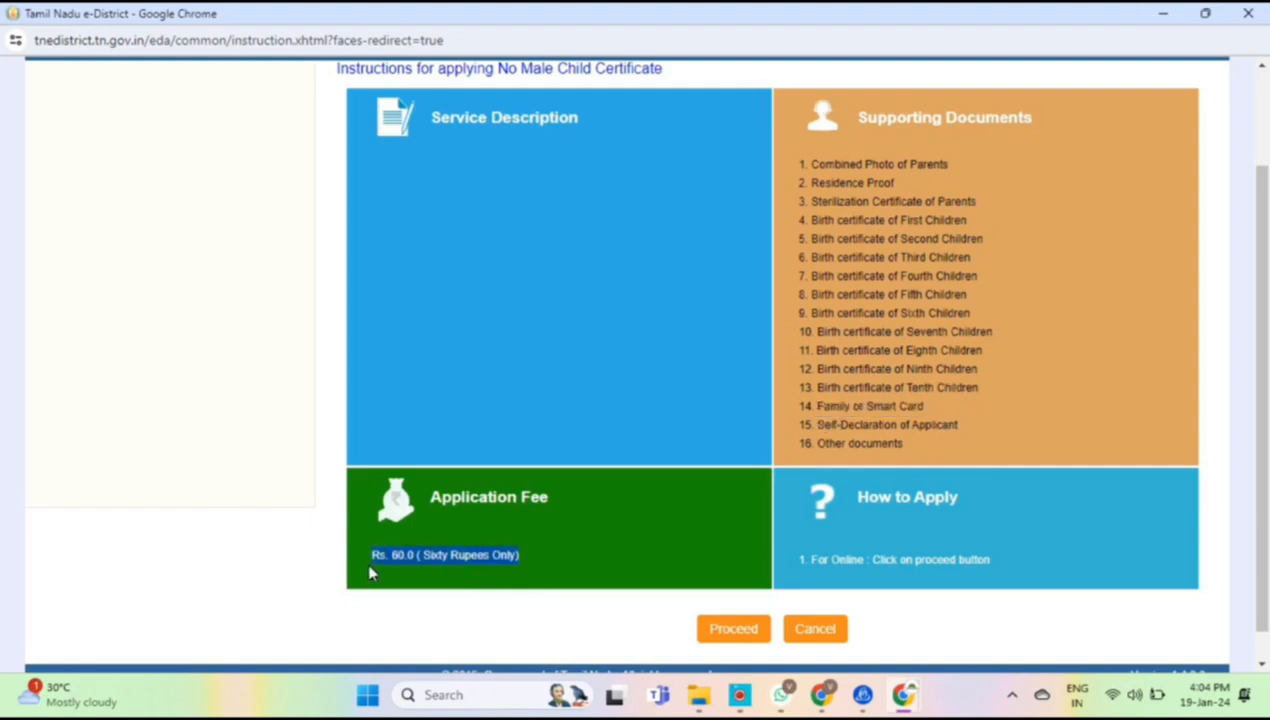
{"action": "left_click", "coordinate": [746, 636]}
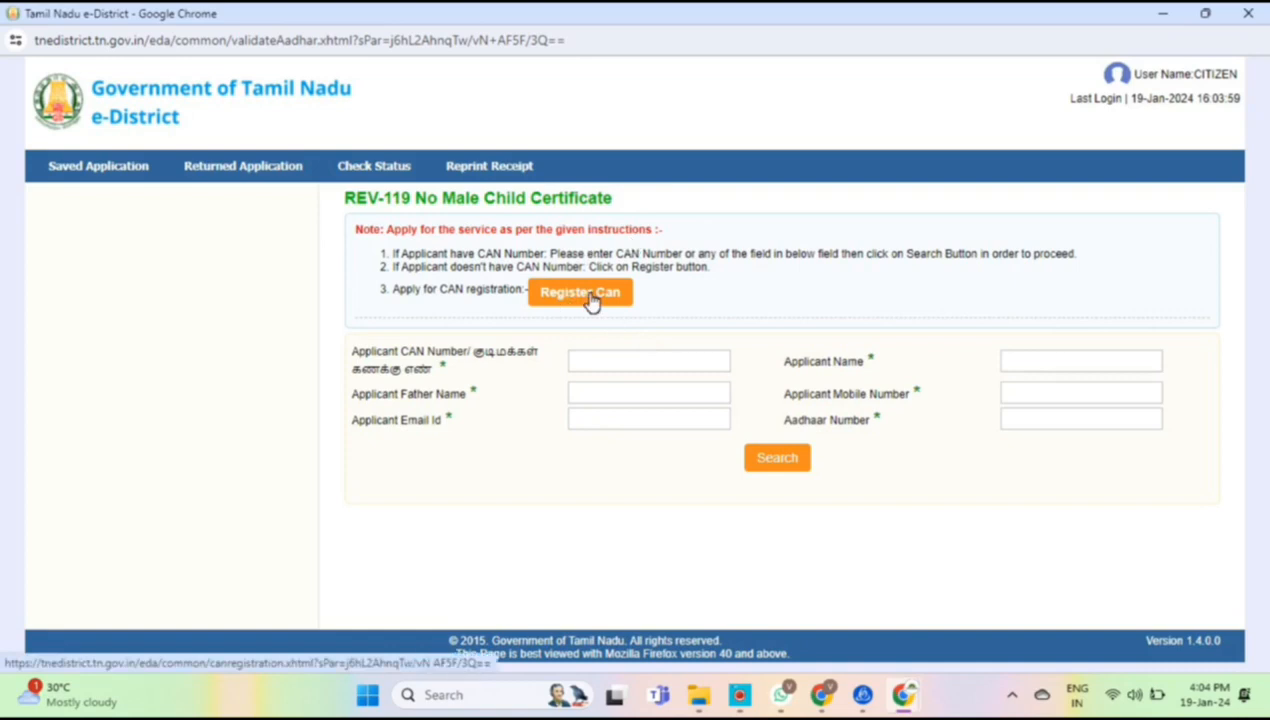
Search the applicant by Aadhaar number and scroll to the Aadhaar/mobile number details.
{"action": "left_click", "coordinate": [1075, 420]}
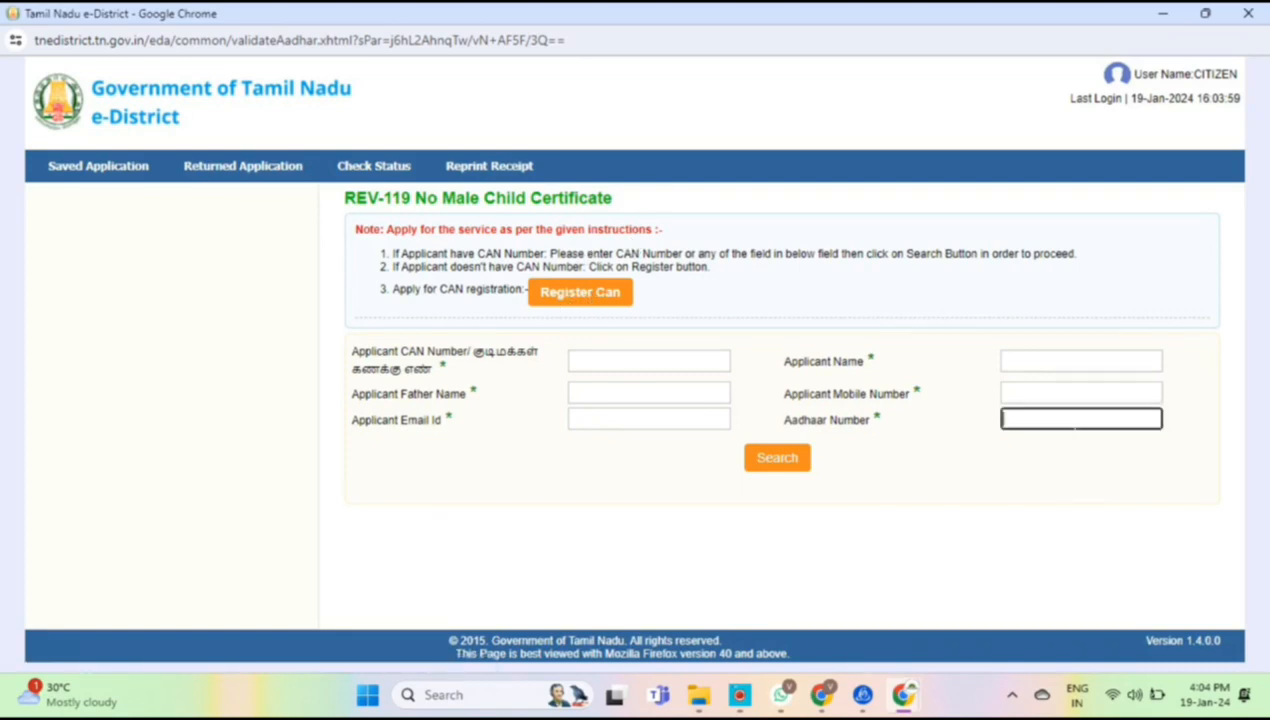
{"action": "type", "text": "808"}
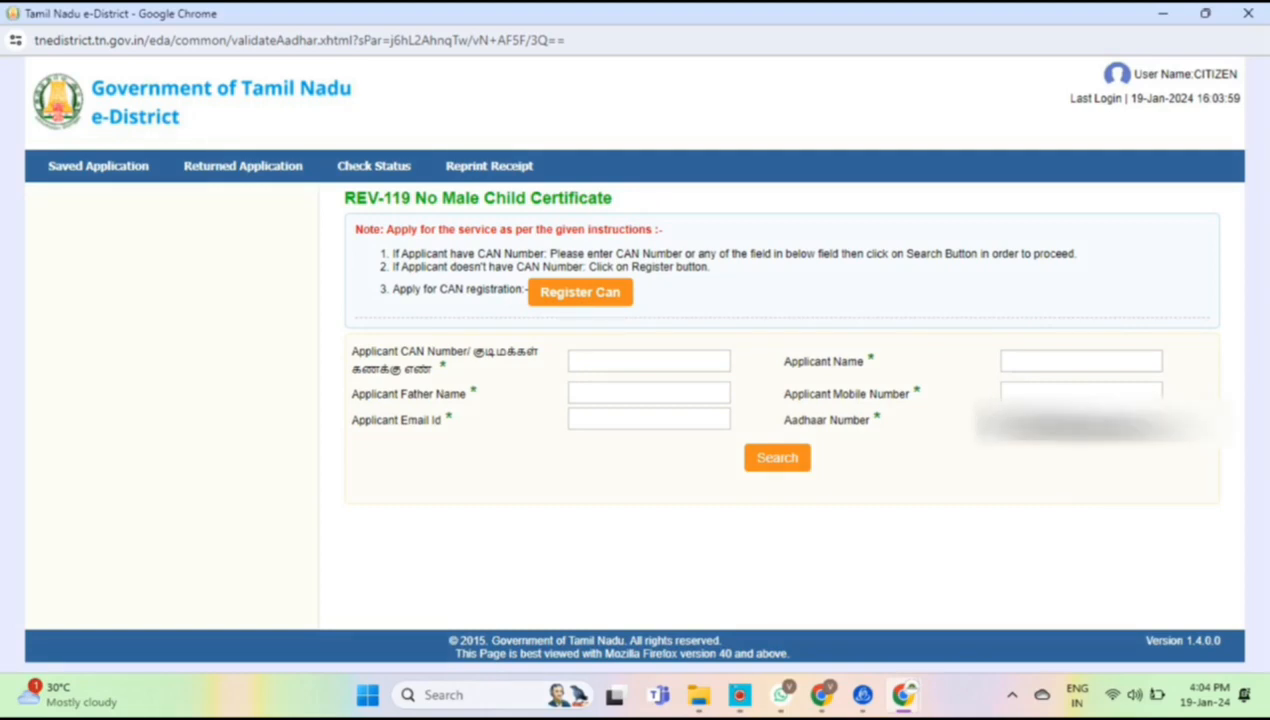
{"action": "left_click", "coordinate": [784, 463]}
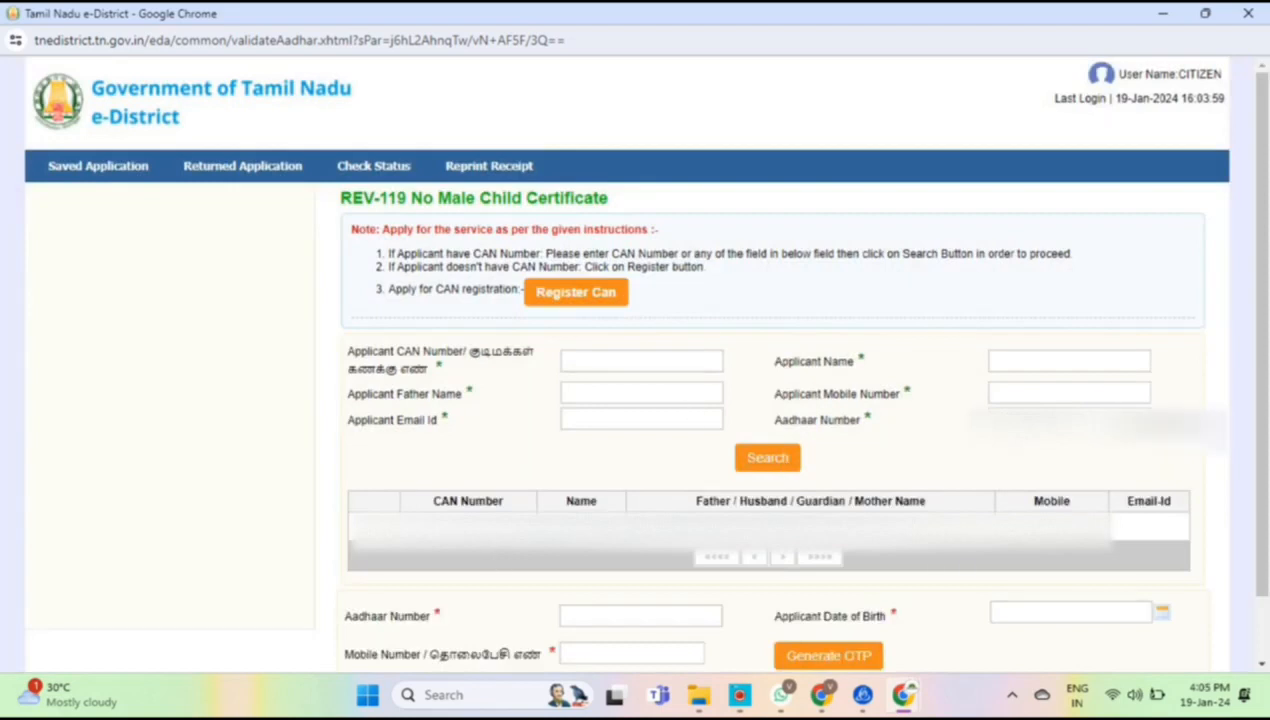
{"action": "left_click_drag", "start_coordinate": [1265, 400], "coordinate": [1268, 467]}
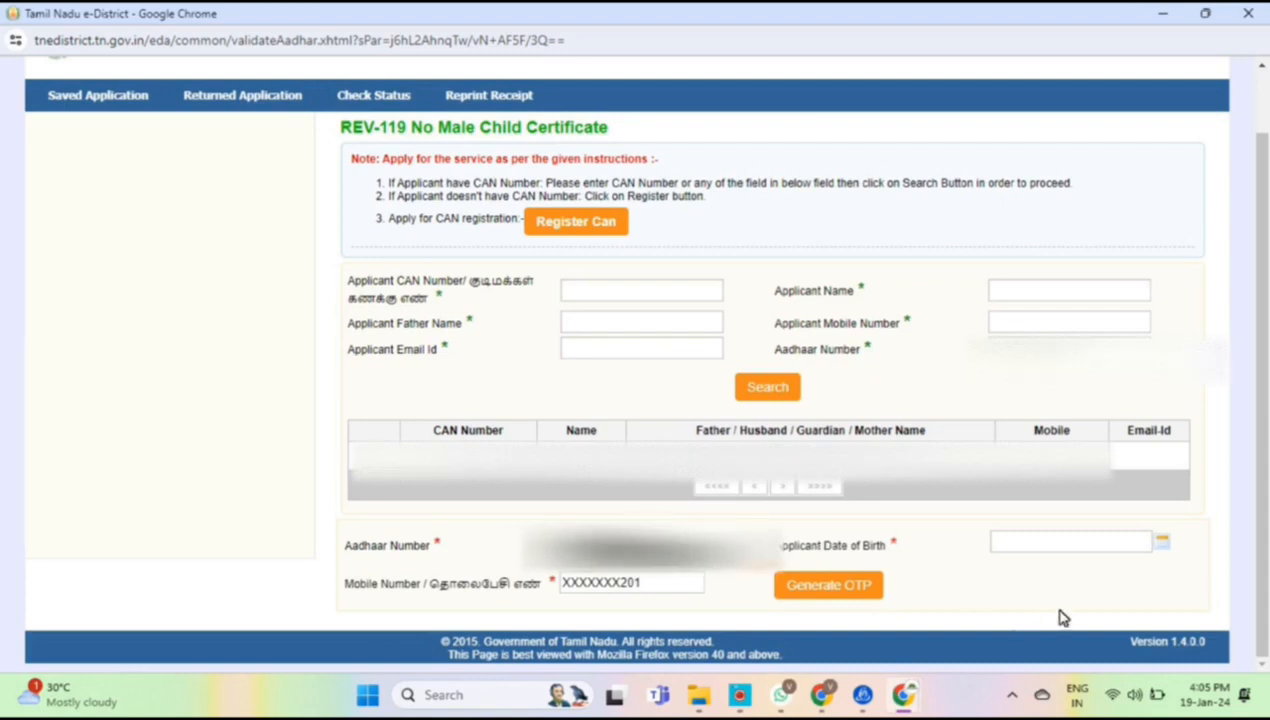
{"action": "left_click", "coordinate": [1163, 543]}
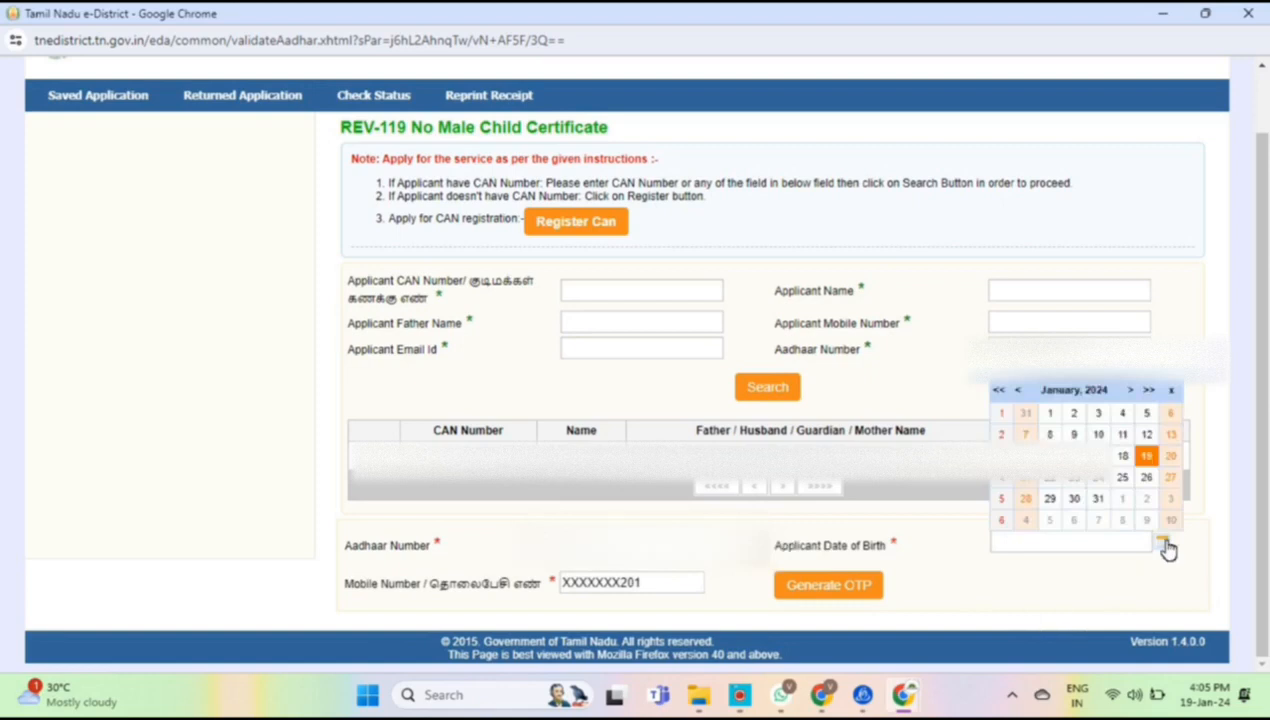
{"action": "left_click", "coordinate": [1106, 391]}
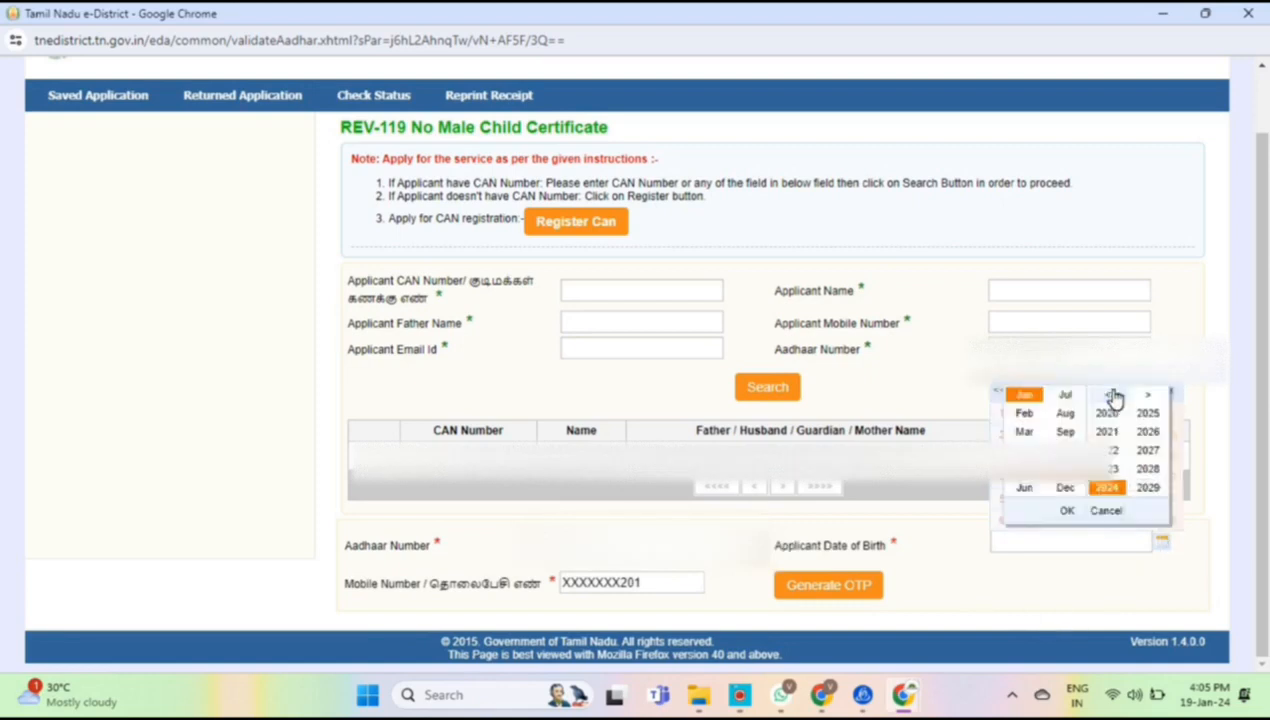
{"action": "left_click", "coordinate": [1112, 398]}
{"action": "left_click", "coordinate": [1113, 399]}
{"action": "left_click", "coordinate": [1114, 401]}
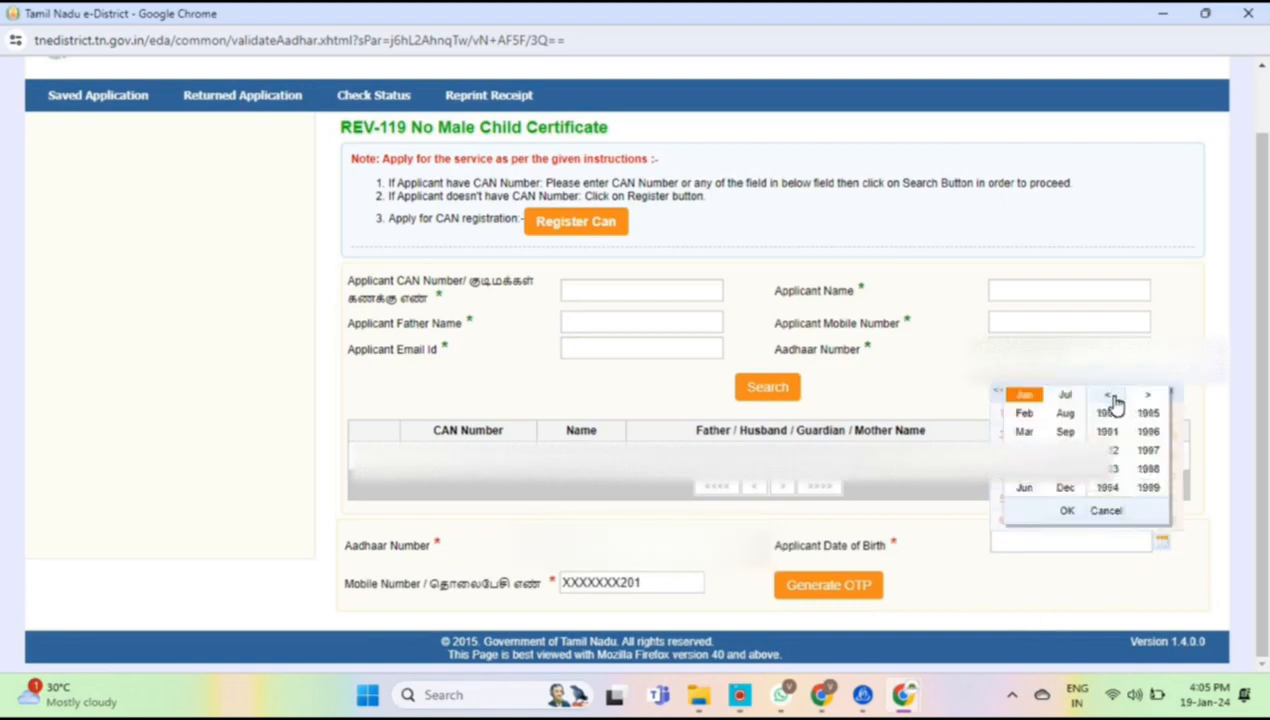
{"action": "left_click", "coordinate": [1147, 395]}
{"action": "left_click", "coordinate": [1146, 432]}
{"action": "left_click", "coordinate": [1077, 400]}
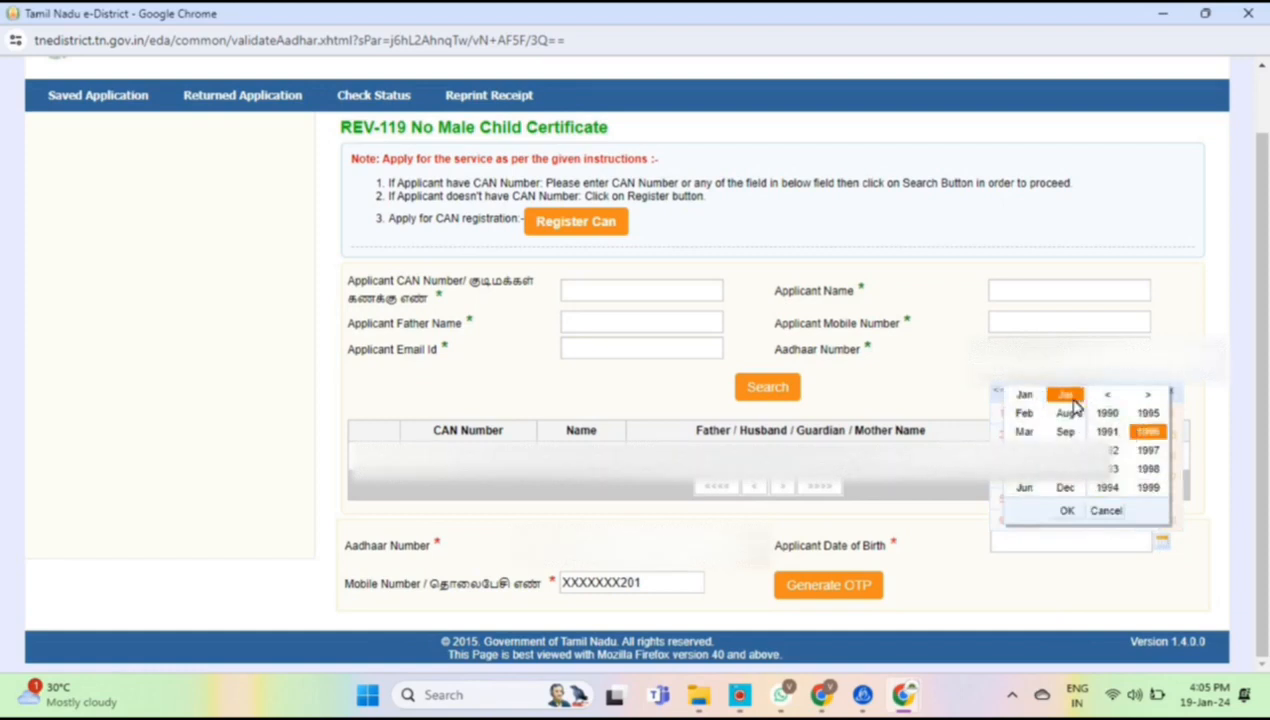
{"action": "left_click", "coordinate": [1076, 512]}
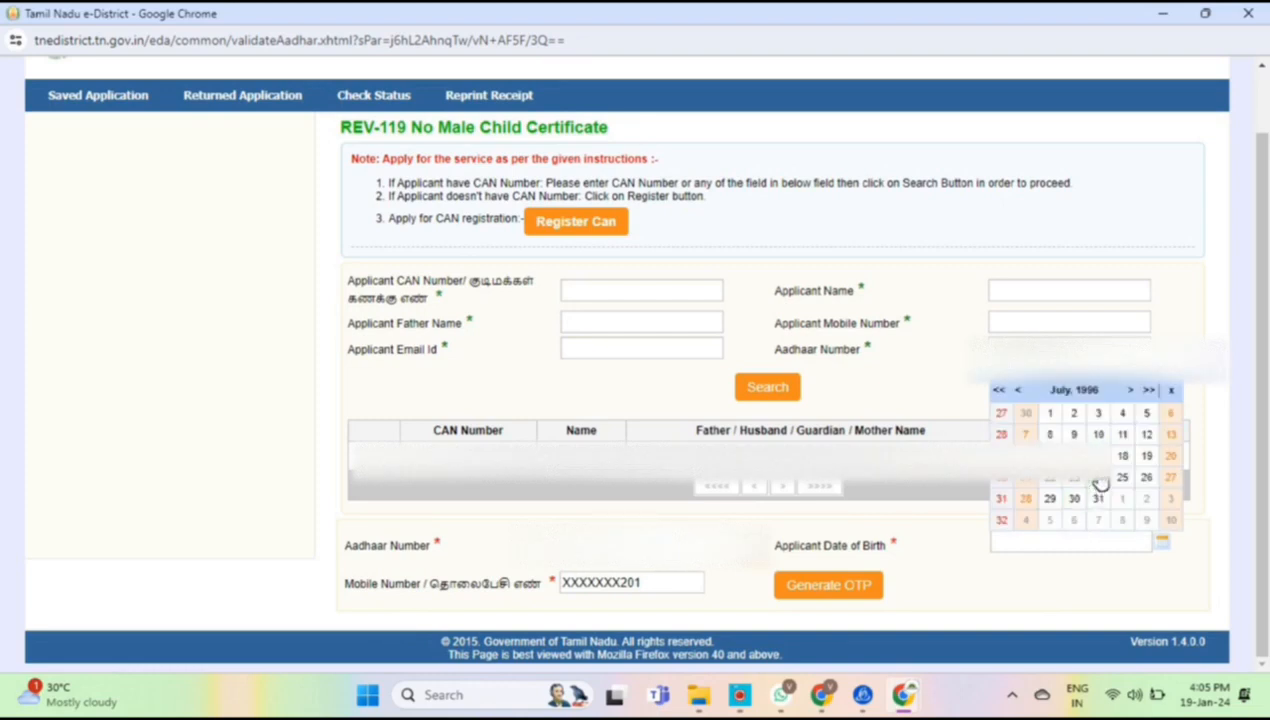
{"action": "left_click", "coordinate": [1176, 466]}
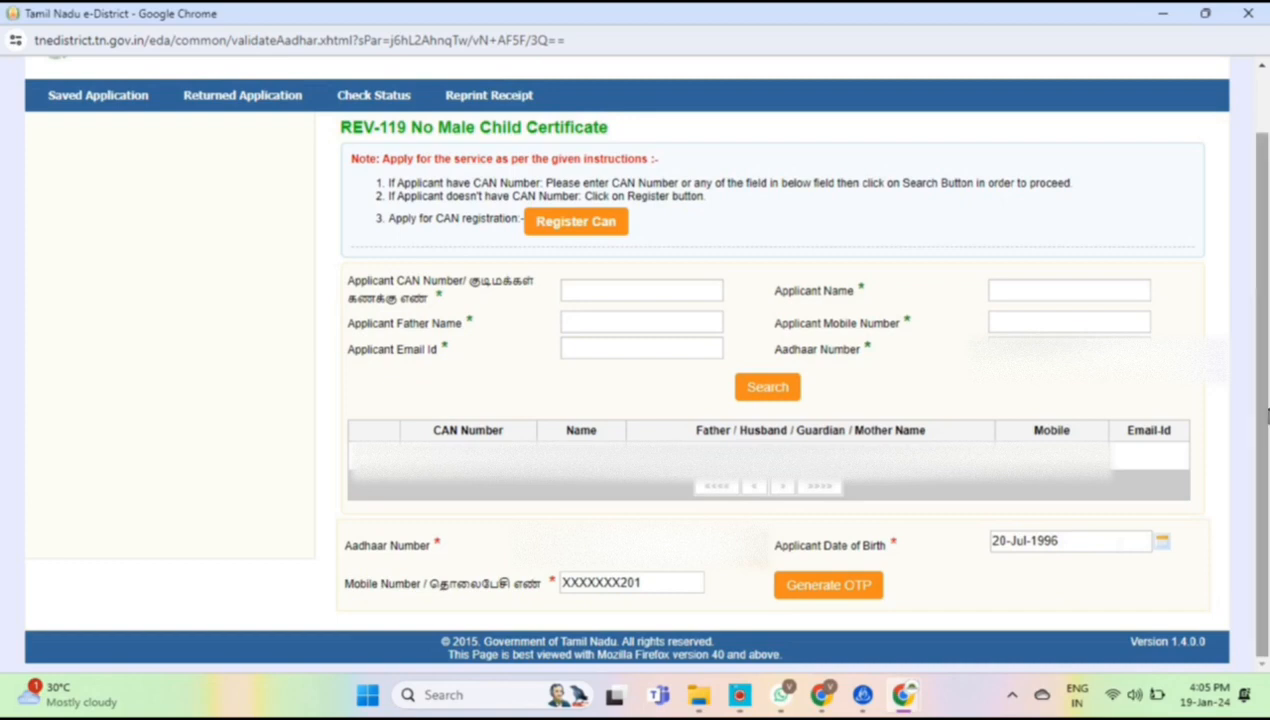
{"action": "left_click", "coordinate": [810, 592]}
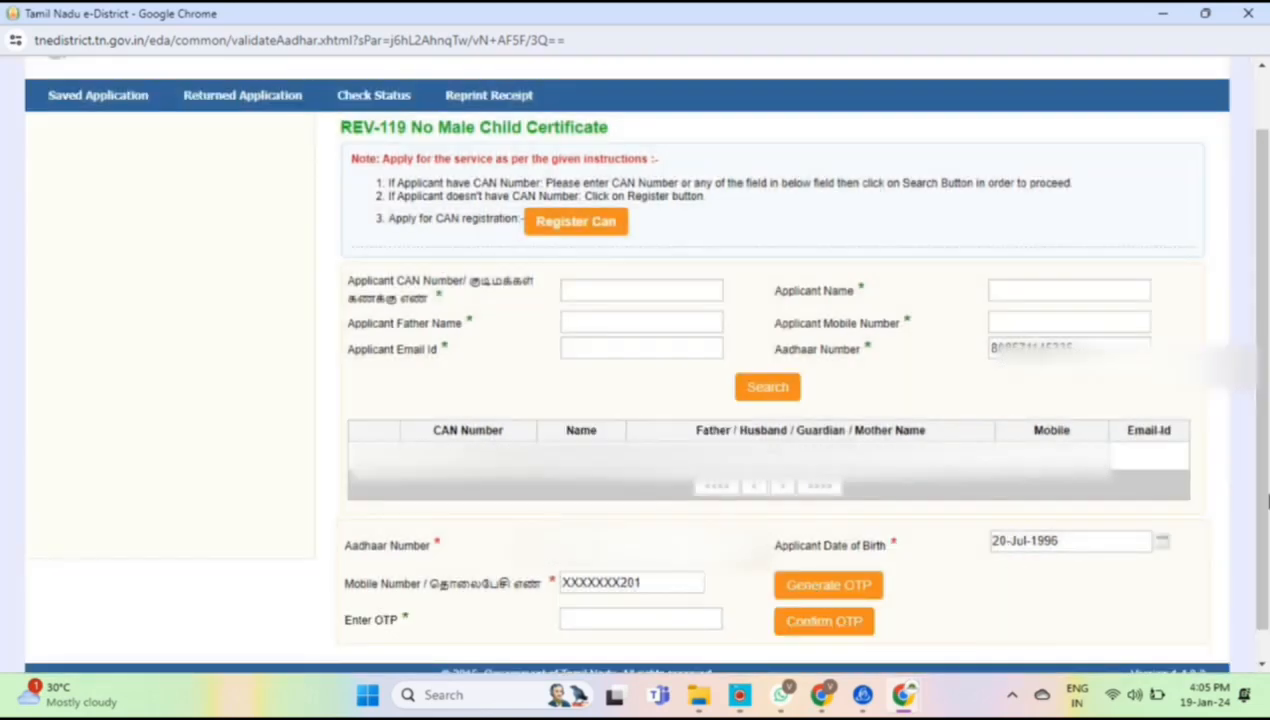
Enter the OTP received on the mobile and confirm it.
{"action": "scroll", "coordinate": [1265, 465], "scroll_direction": "down", "scroll_amount": 1}
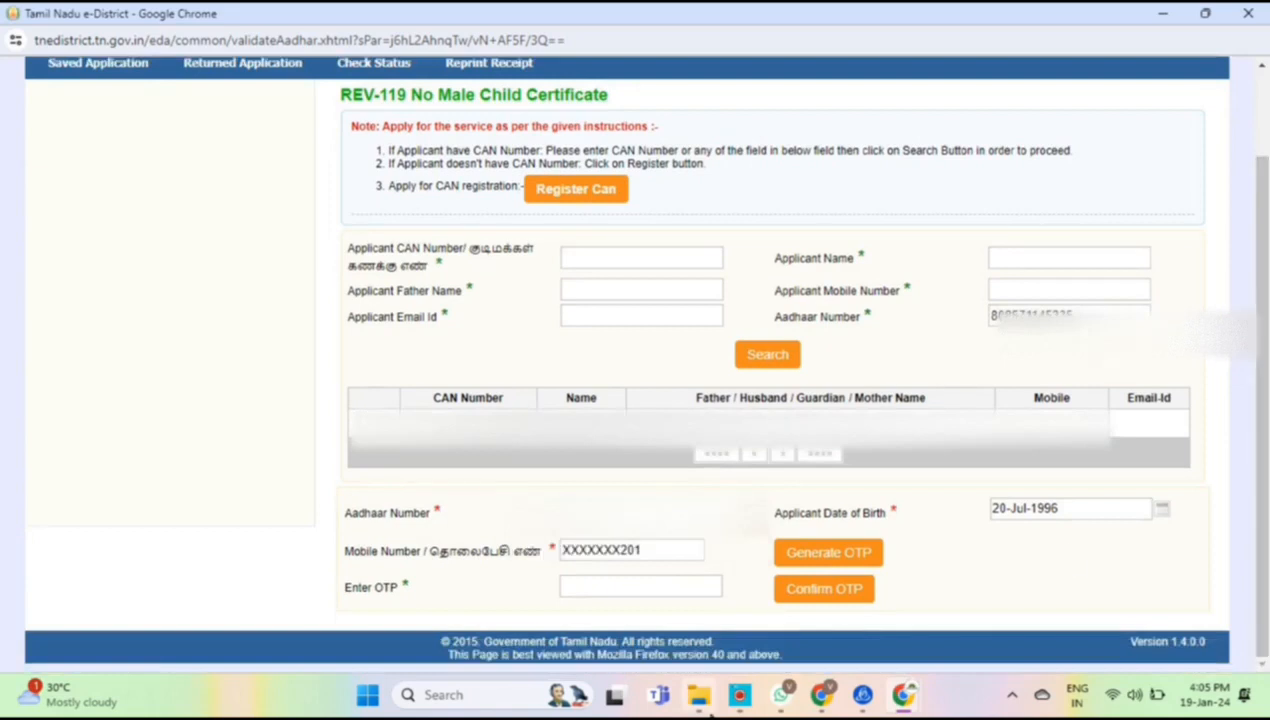
{"action": "left_click", "coordinate": [640, 587]}
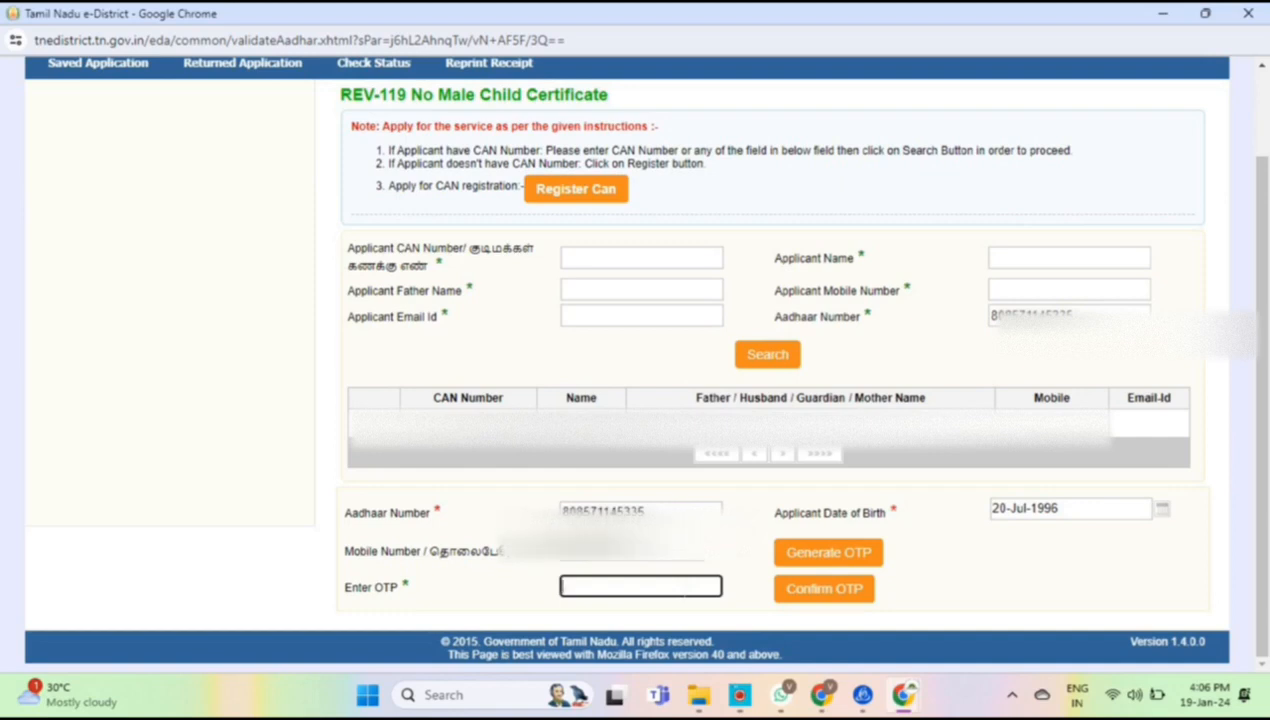
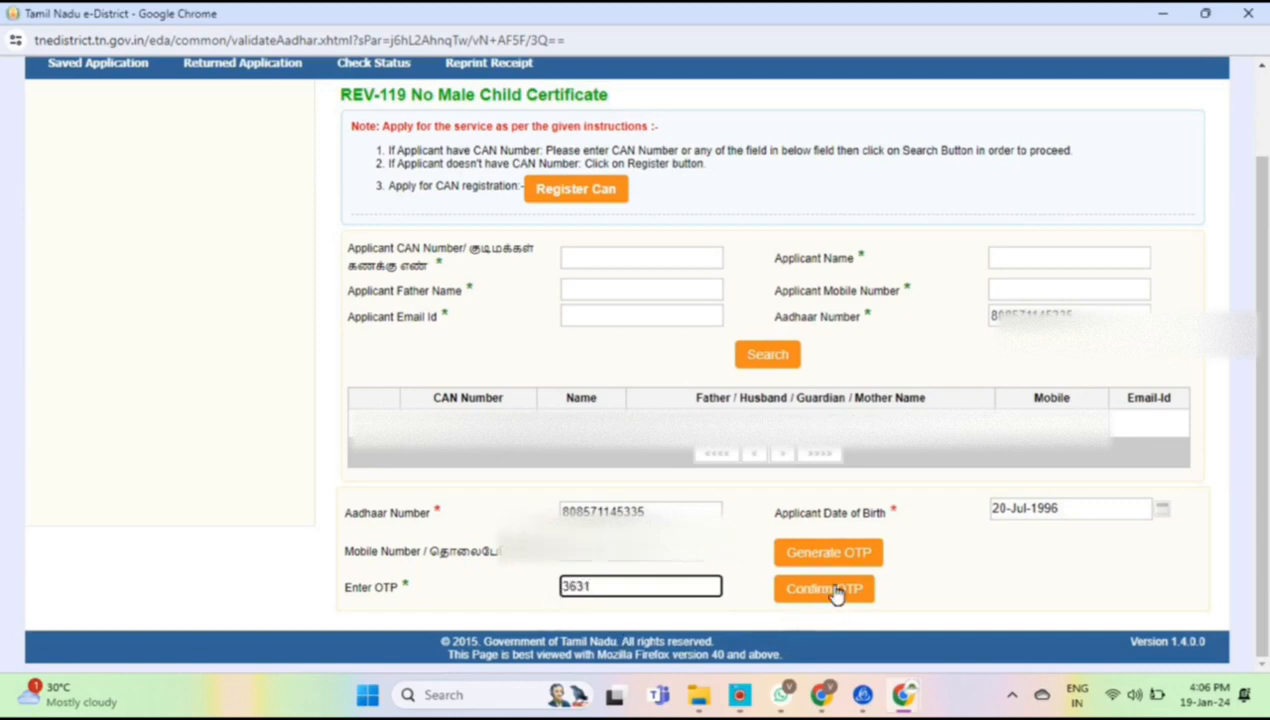
{"action": "left_click", "coordinate": [834, 591]}
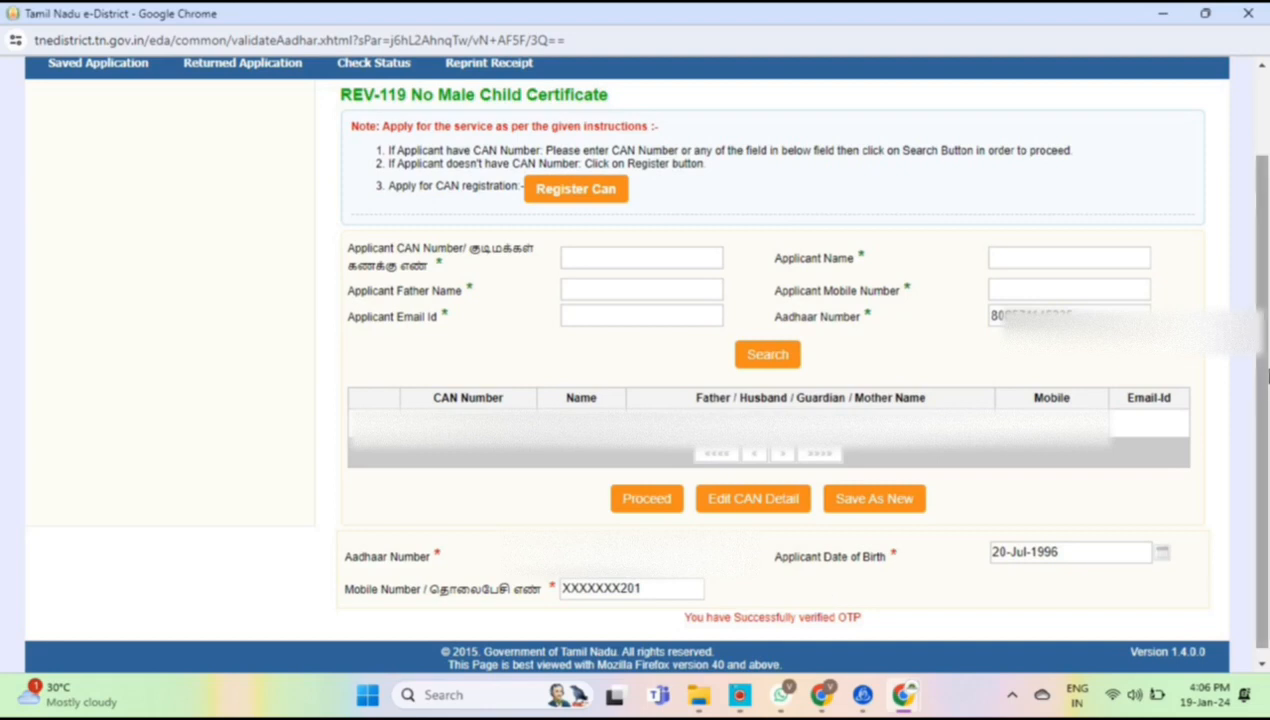
{"action": "scroll", "coordinate": [815, 578], "scroll_direction": "down", "scroll_amount": 1}
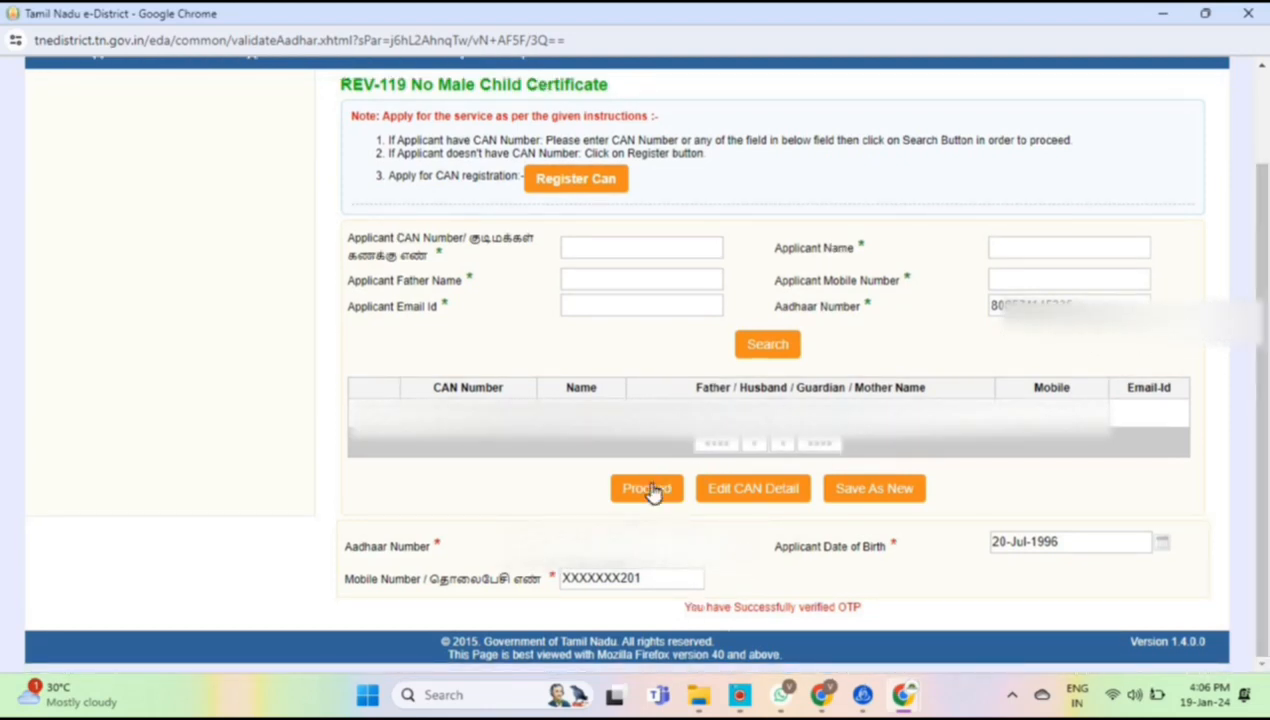
Continue to the certificate form and enter the father's name in the English and Tamil fields.
{"action": "left_click", "coordinate": [648, 489]}
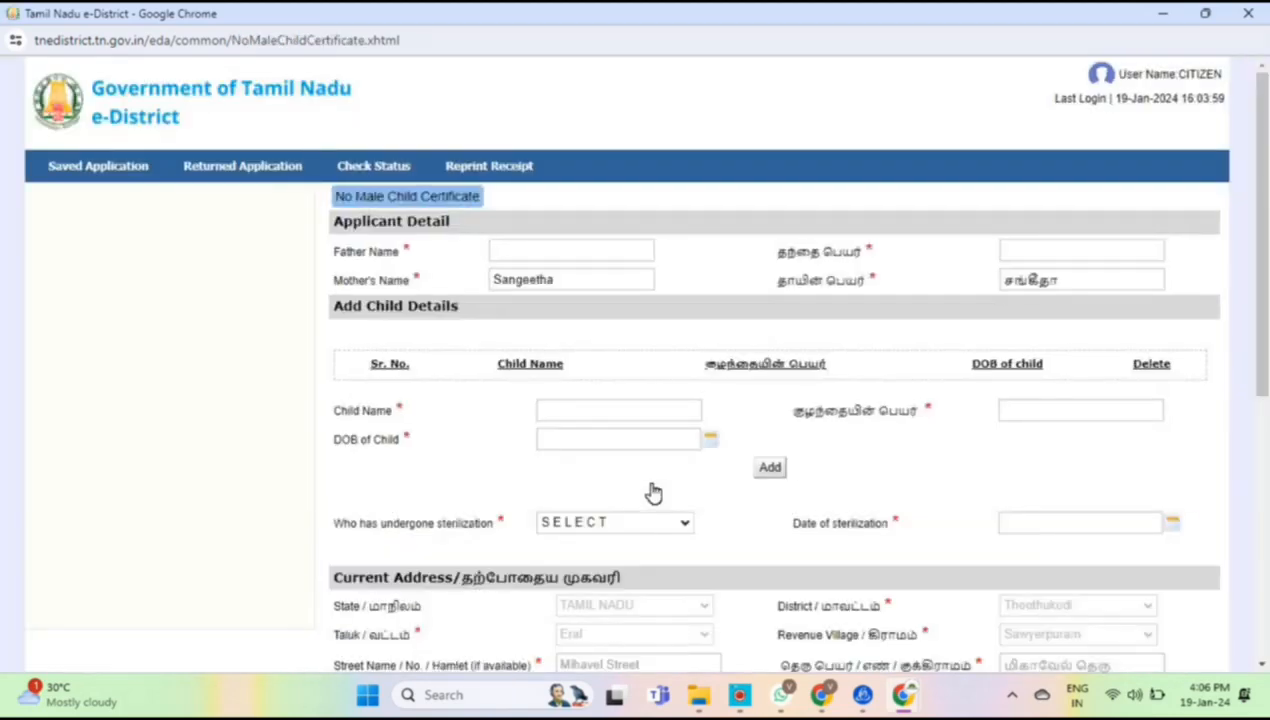
{"action": "left_click", "coordinate": [599, 253]}
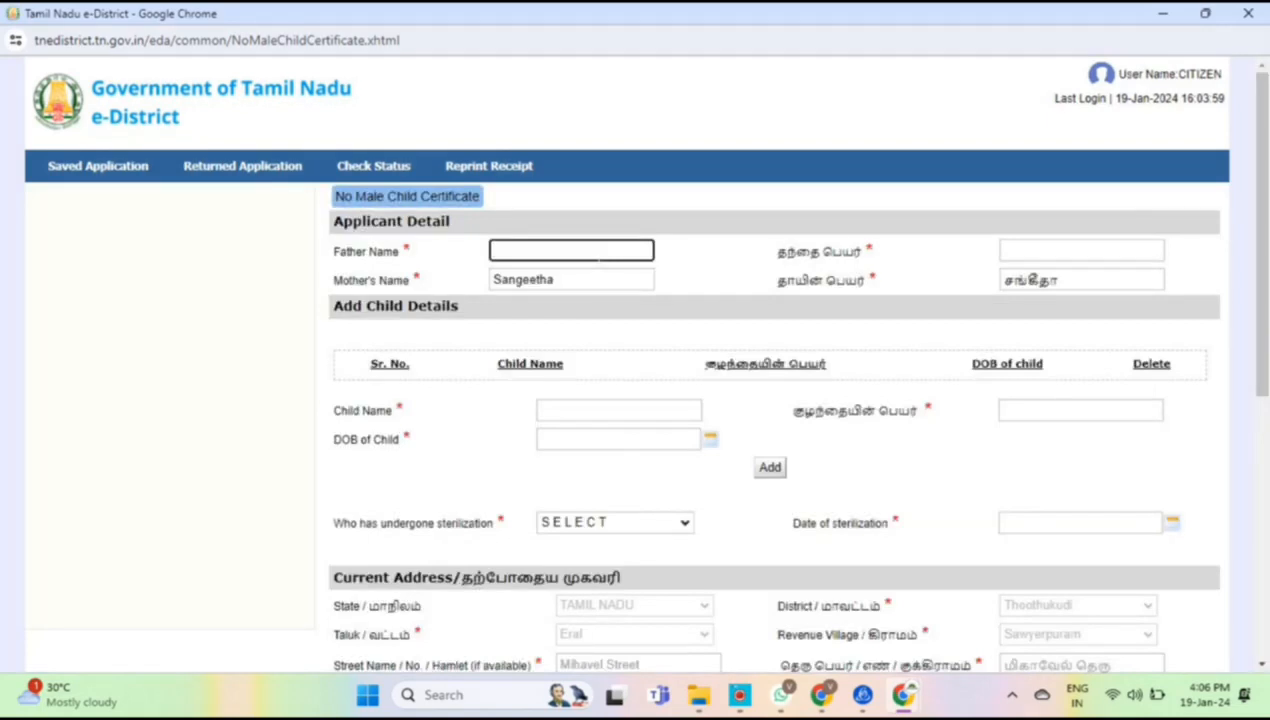
{"action": "key", "text": "Caps_Lock"}
{"action": "type", "text": "JEYARAJ"}
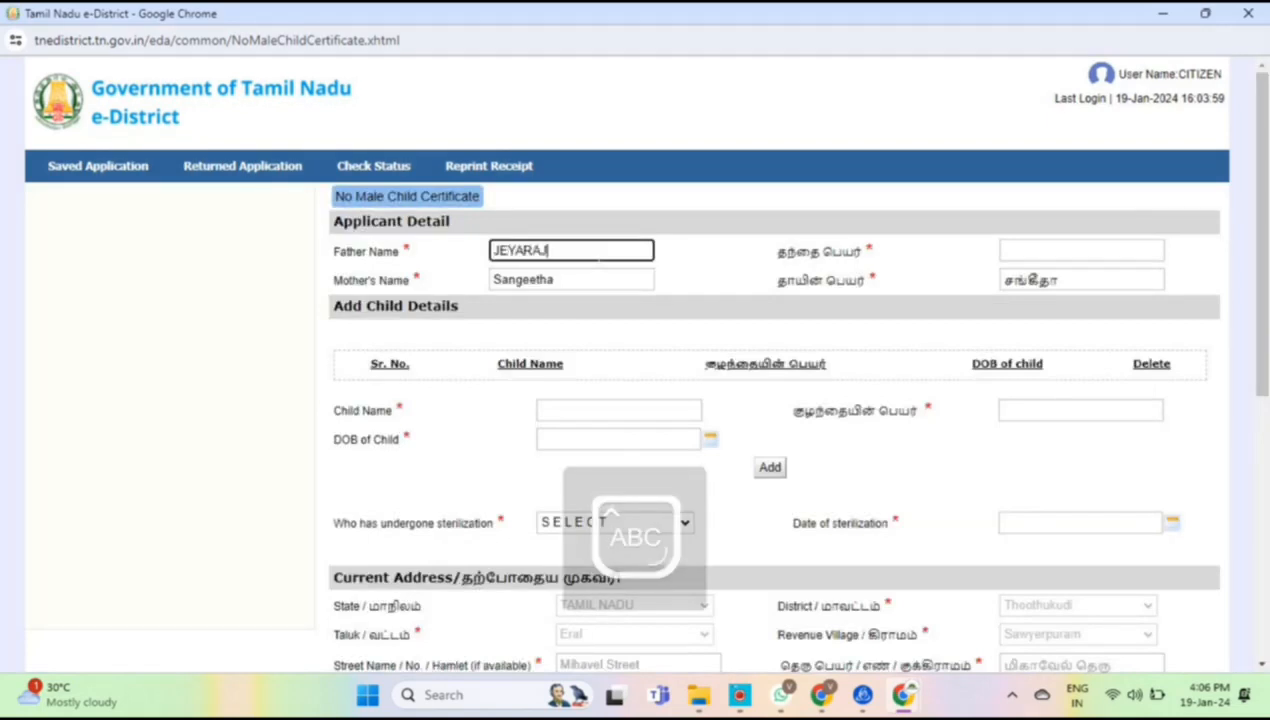
{"action": "key", "text": "Tab"}
{"action": "type", "text": "JEYARAJ"}
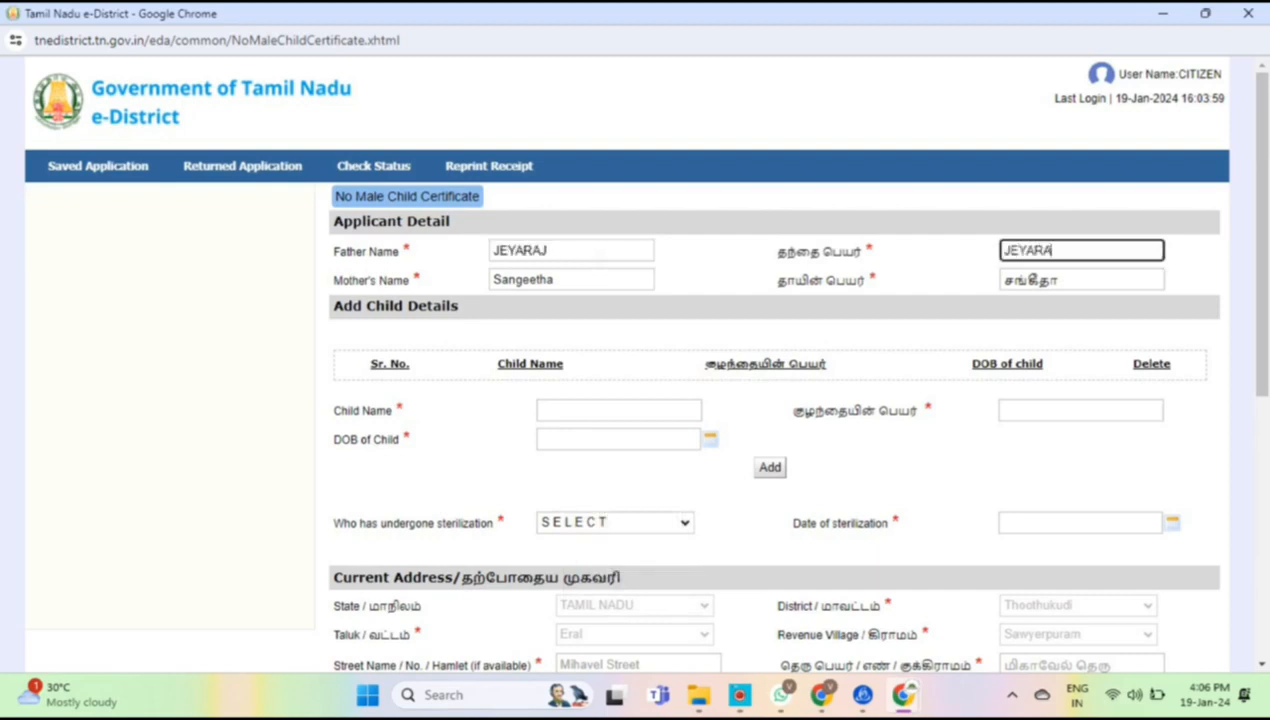
{"action": "key", "text": "Tab"}
{"action": "left_click", "coordinate": [607, 257]}
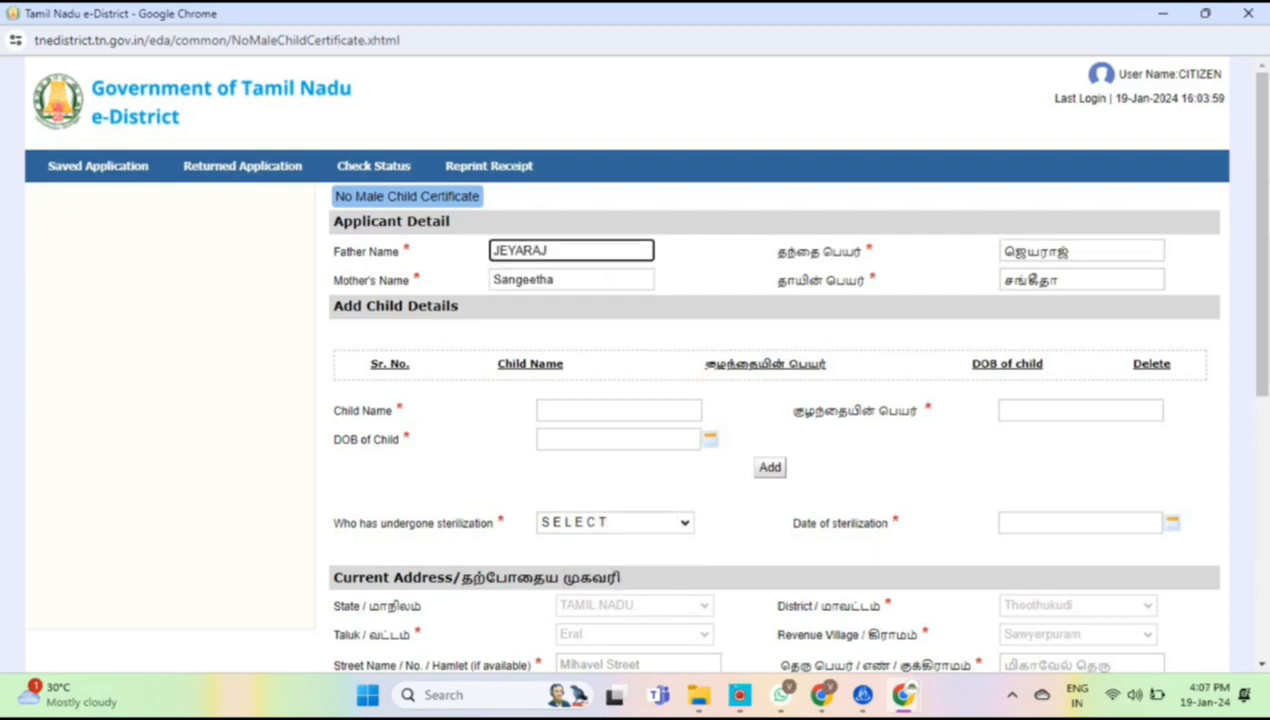
Enter the first child's name in the English and Tamil name fields.
{"action": "left_click", "coordinate": [618, 411]}
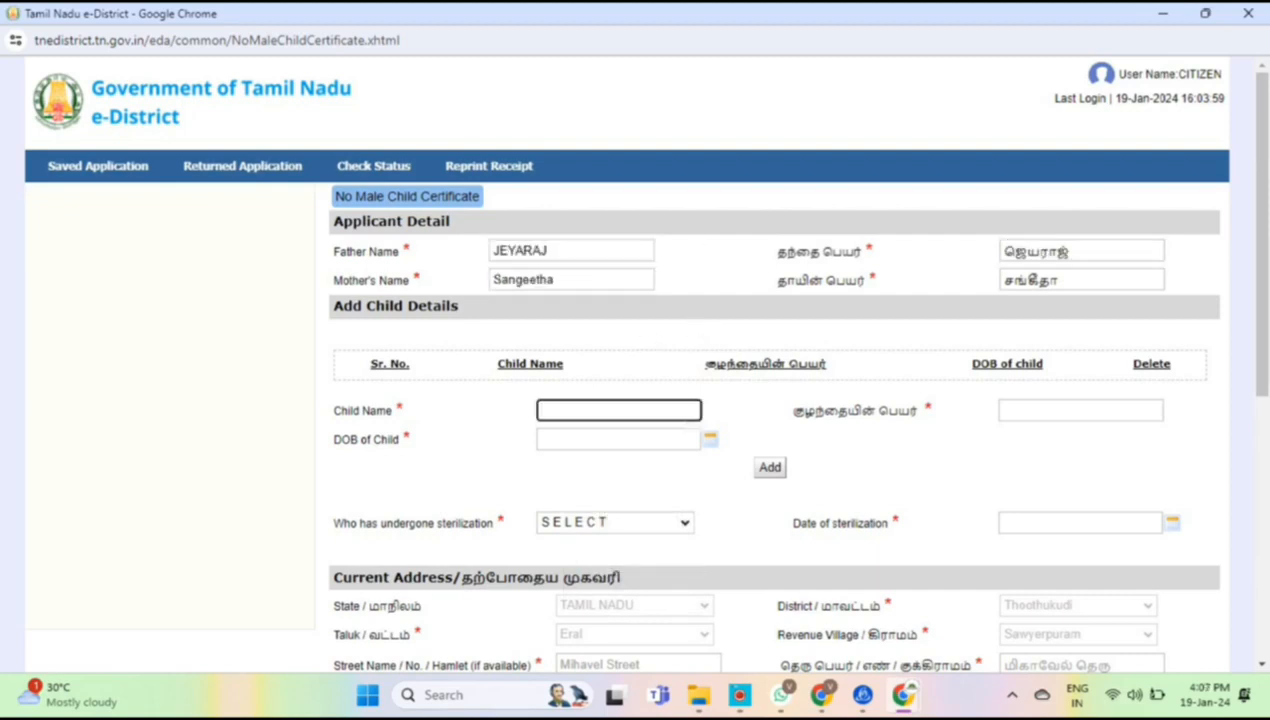
{"action": "type", "text": "RITHWIKA"}
{"action": "key", "text": "Tab"}
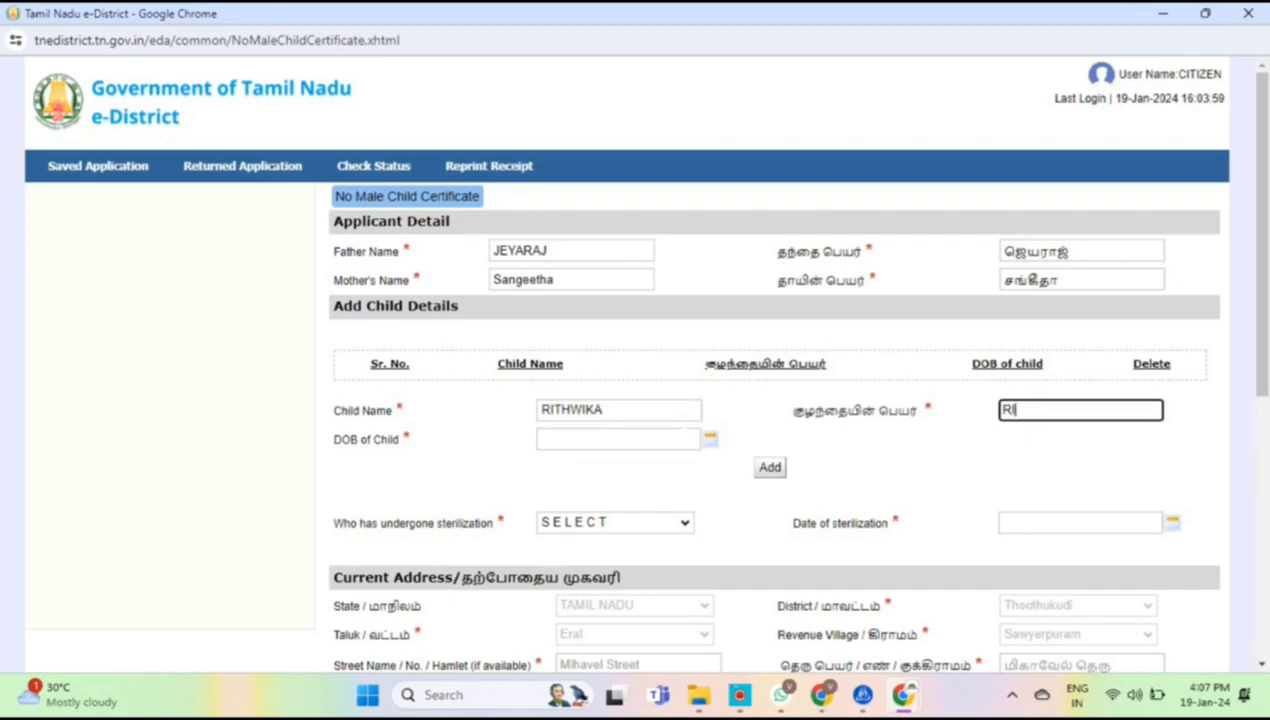
{"action": "type", "text": "RITH"}
{"action": "type", "text": "KA"}
Set the first child's birth date to 04-Feb-2020, add the child, and begin the second child's entry.
{"action": "left_click", "coordinate": [710, 440]}
{"action": "left_click", "coordinate": [645, 464]}
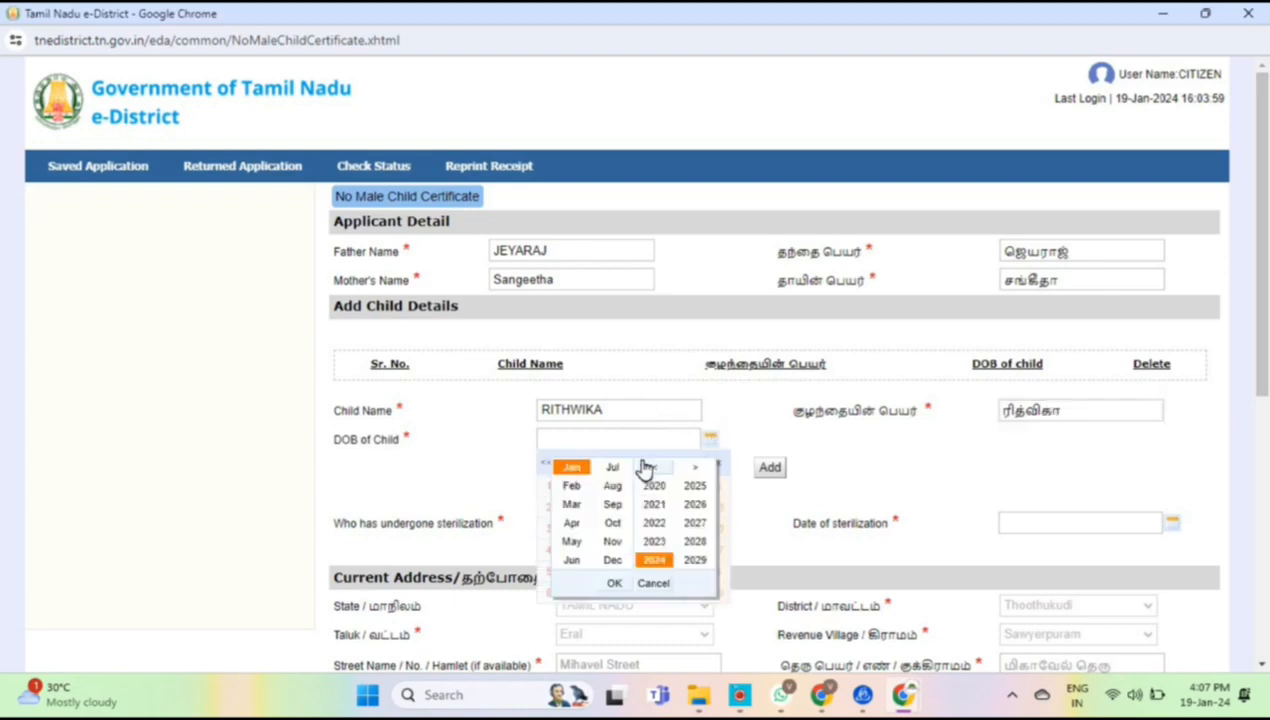
{"action": "left_click", "coordinate": [654, 487]}
{"action": "left_click", "coordinate": [572, 488]}
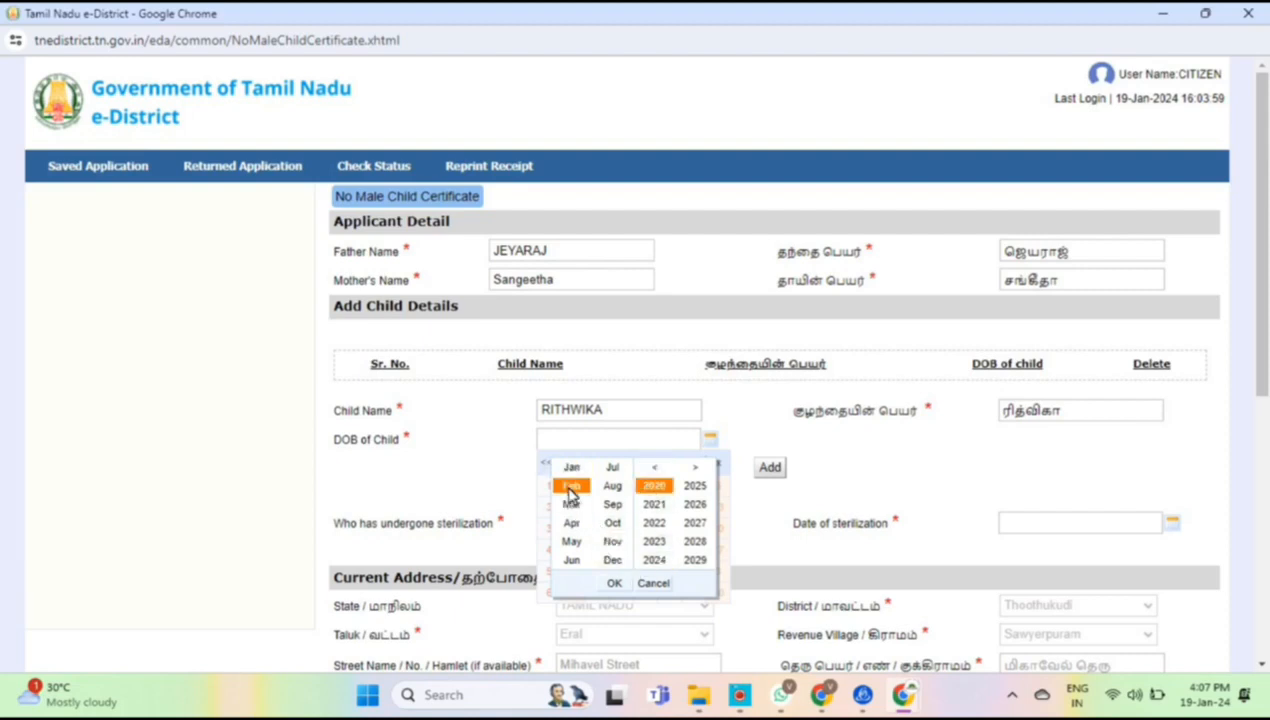
{"action": "left_click", "coordinate": [610, 585]}
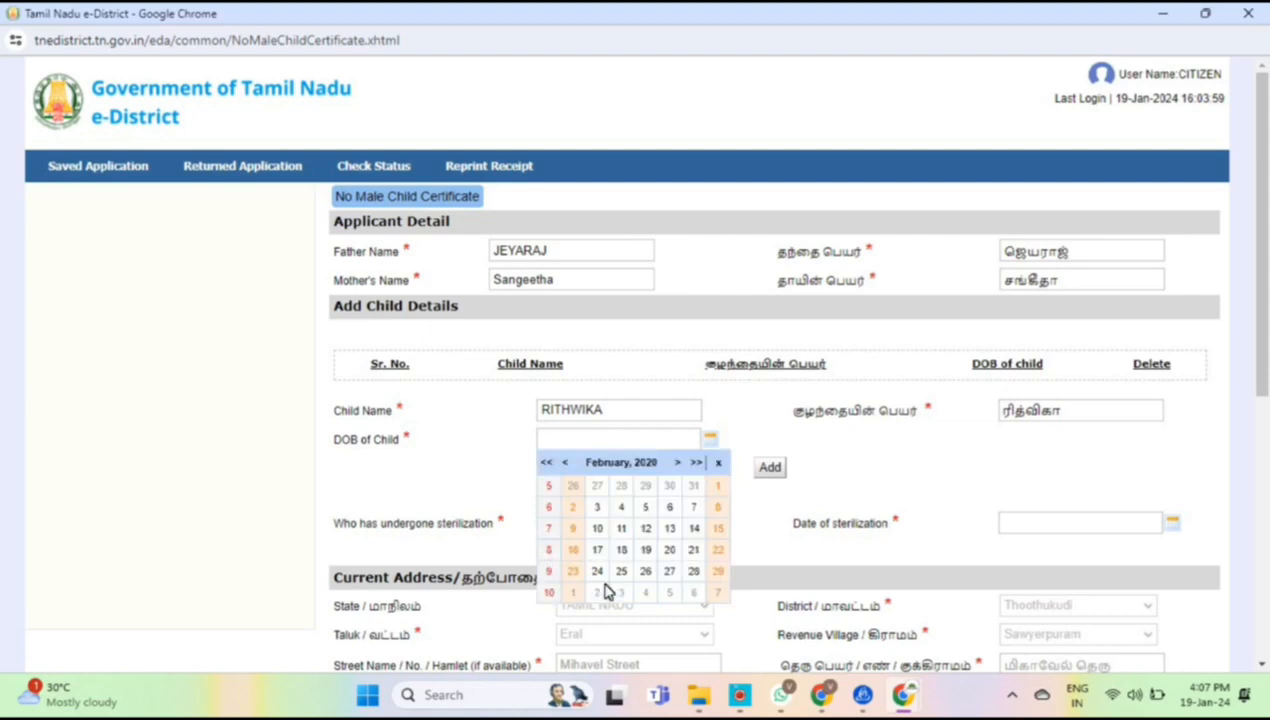
{"action": "left_click", "coordinate": [621, 507]}
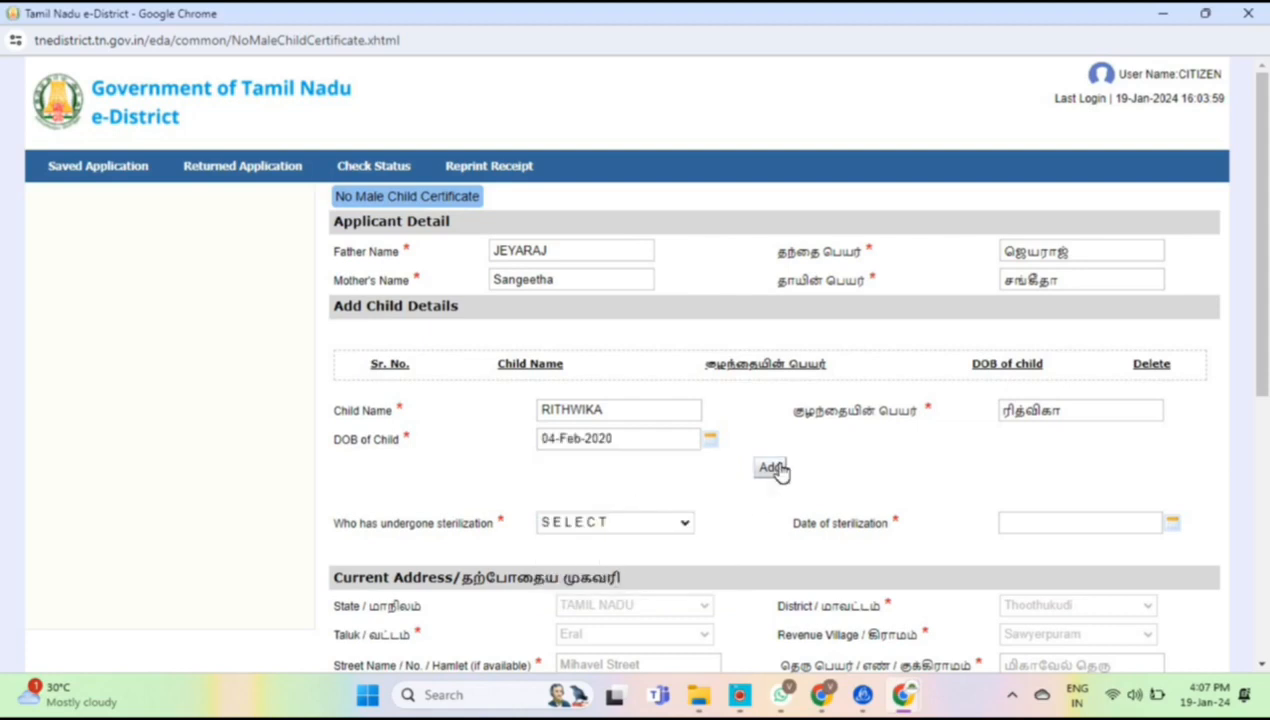
{"action": "left_click", "coordinate": [772, 467]}
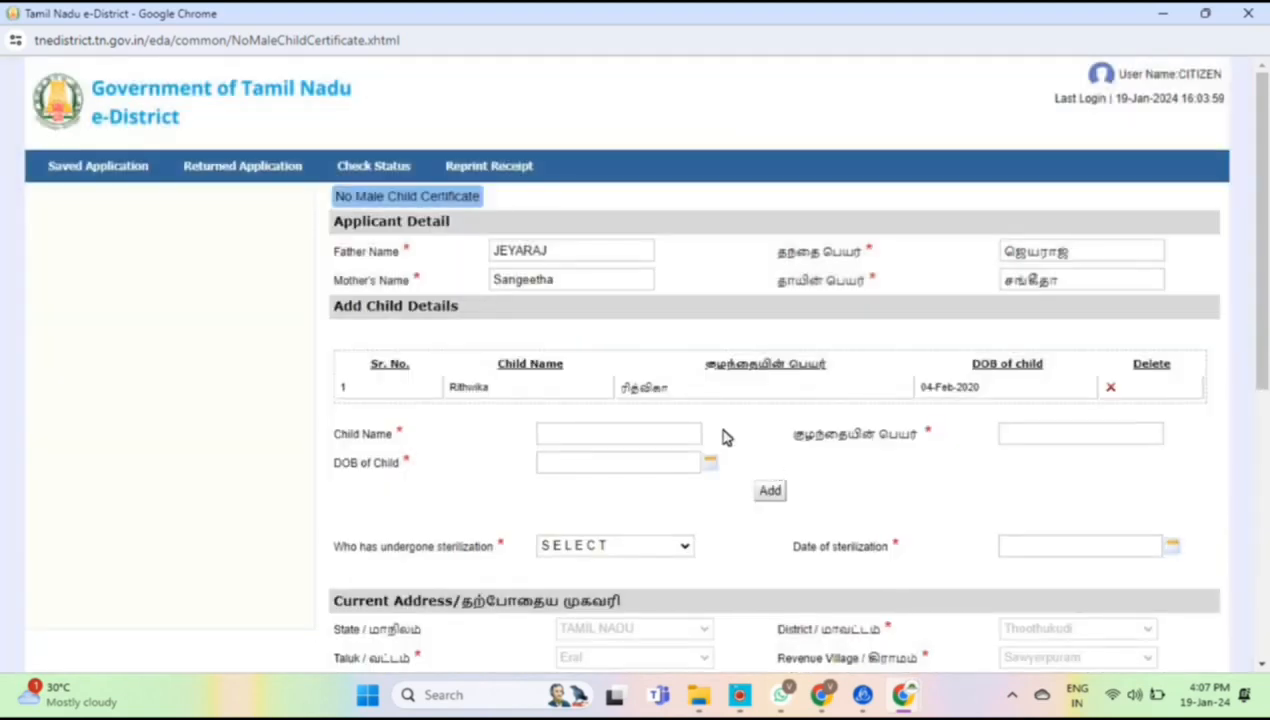
{"action": "left_click", "coordinate": [674, 431]}
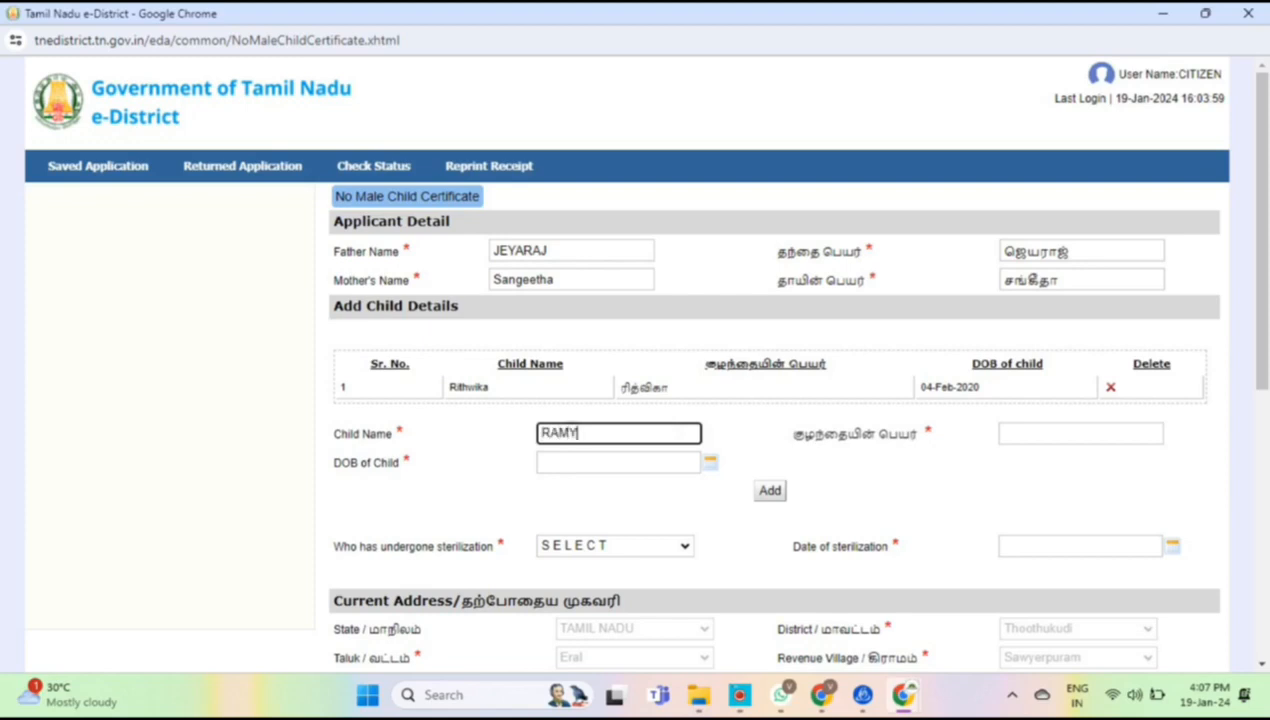
Fill the second child's Tamil name, set birth date 20-Apr-2022, and add the child to the table.
{"action": "key", "text": "Tab"}
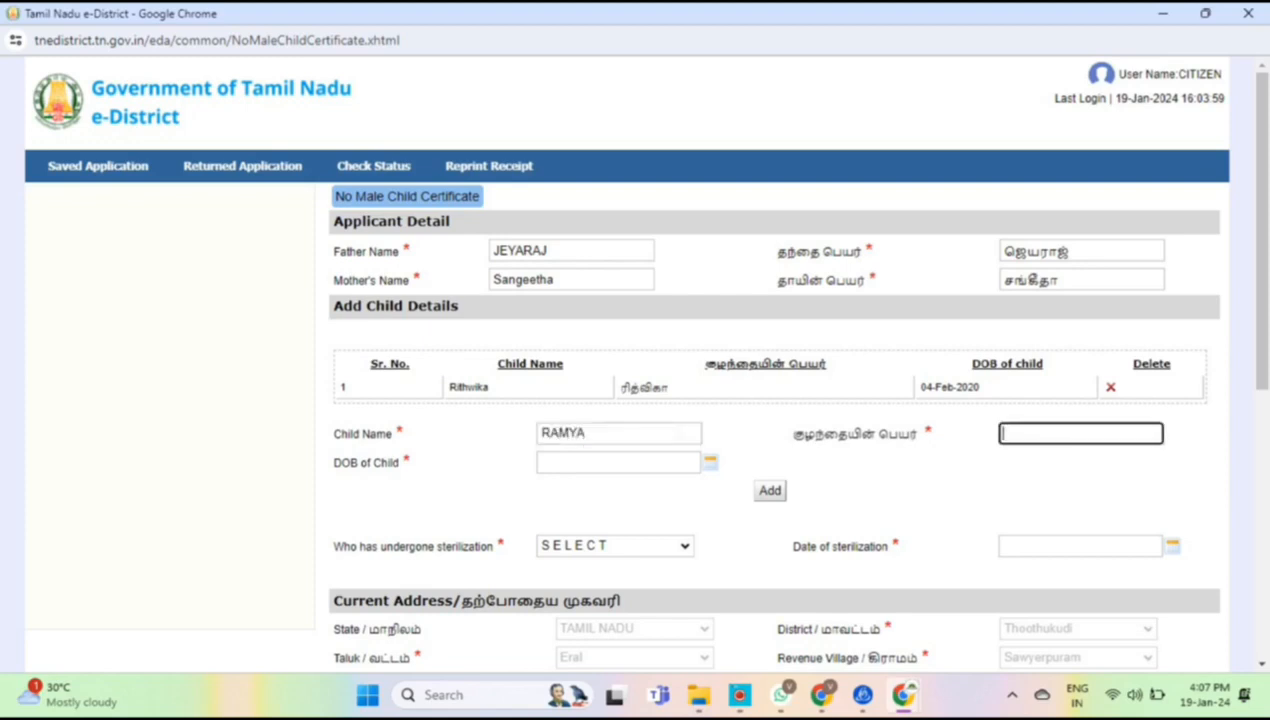
{"action": "type", "text": "RAMYA"}
{"action": "key", "text": "Tab"}
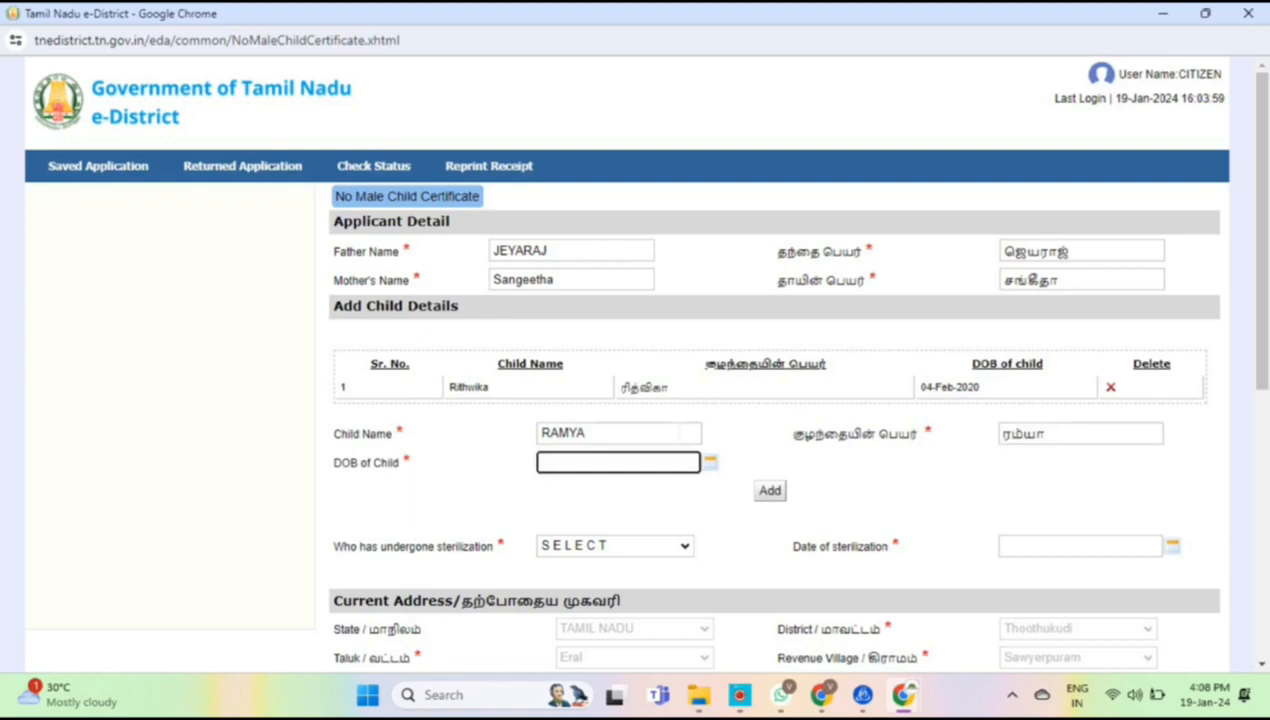
{"action": "left_click", "coordinate": [714, 463]}
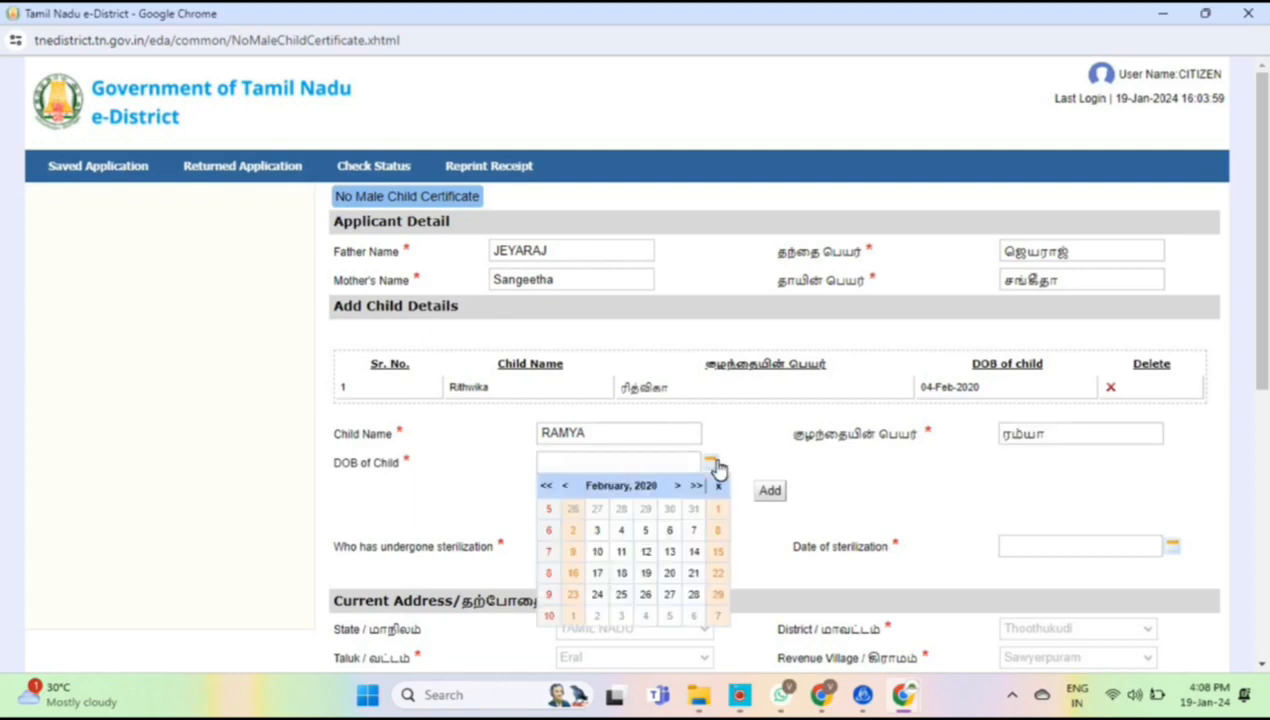
{"action": "left_click", "coordinate": [655, 488]}
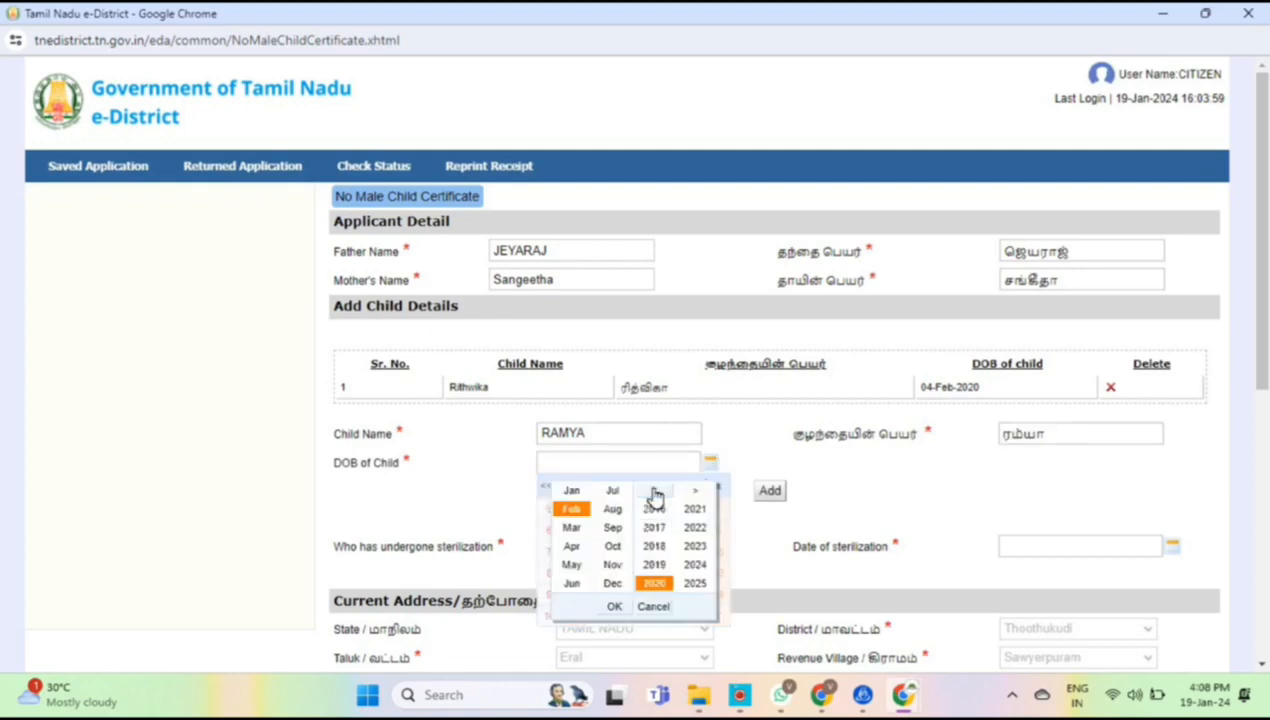
{"action": "left_click", "coordinate": [704, 532]}
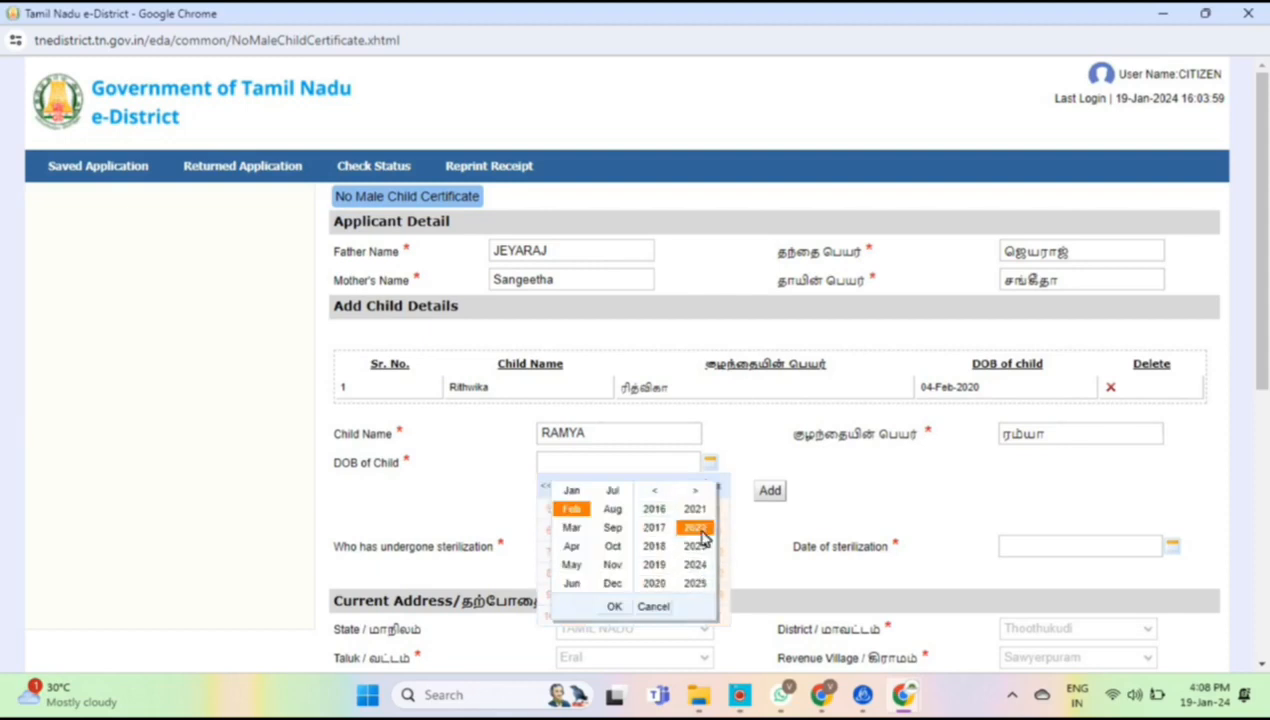
{"action": "left_click", "coordinate": [574, 547]}
{"action": "left_click", "coordinate": [614, 606]}
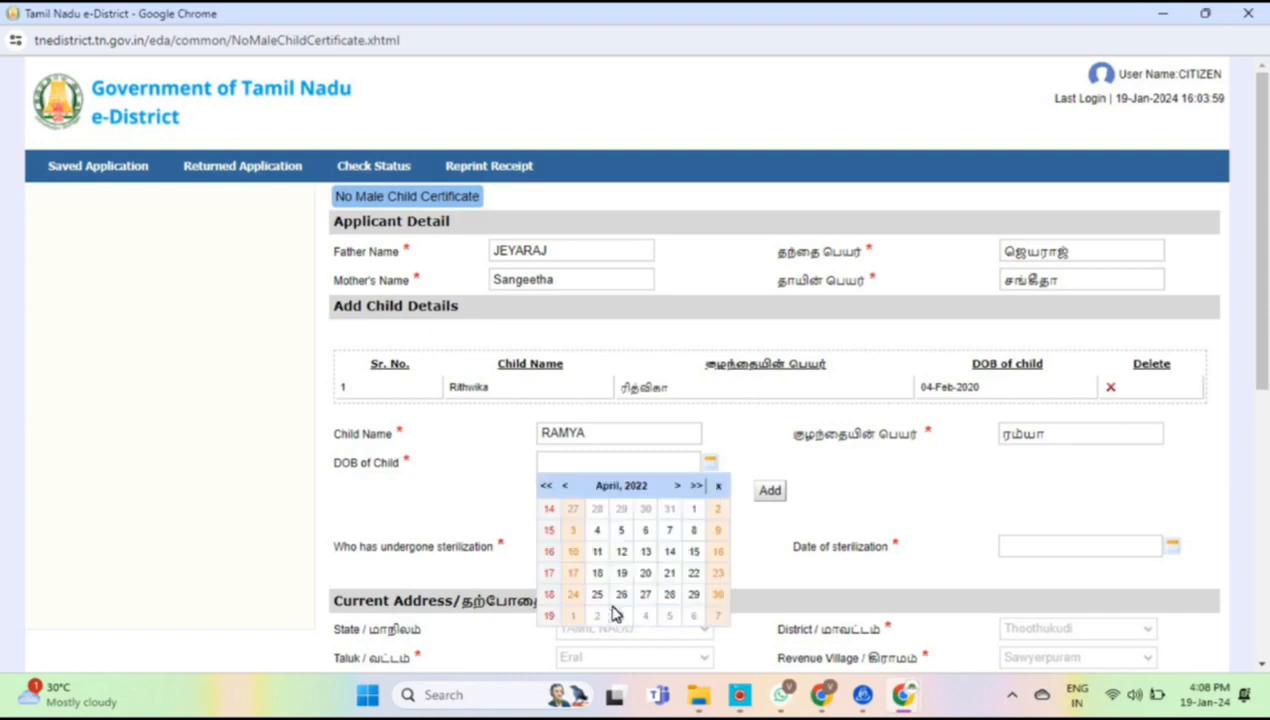
{"action": "left_click", "coordinate": [645, 573]}
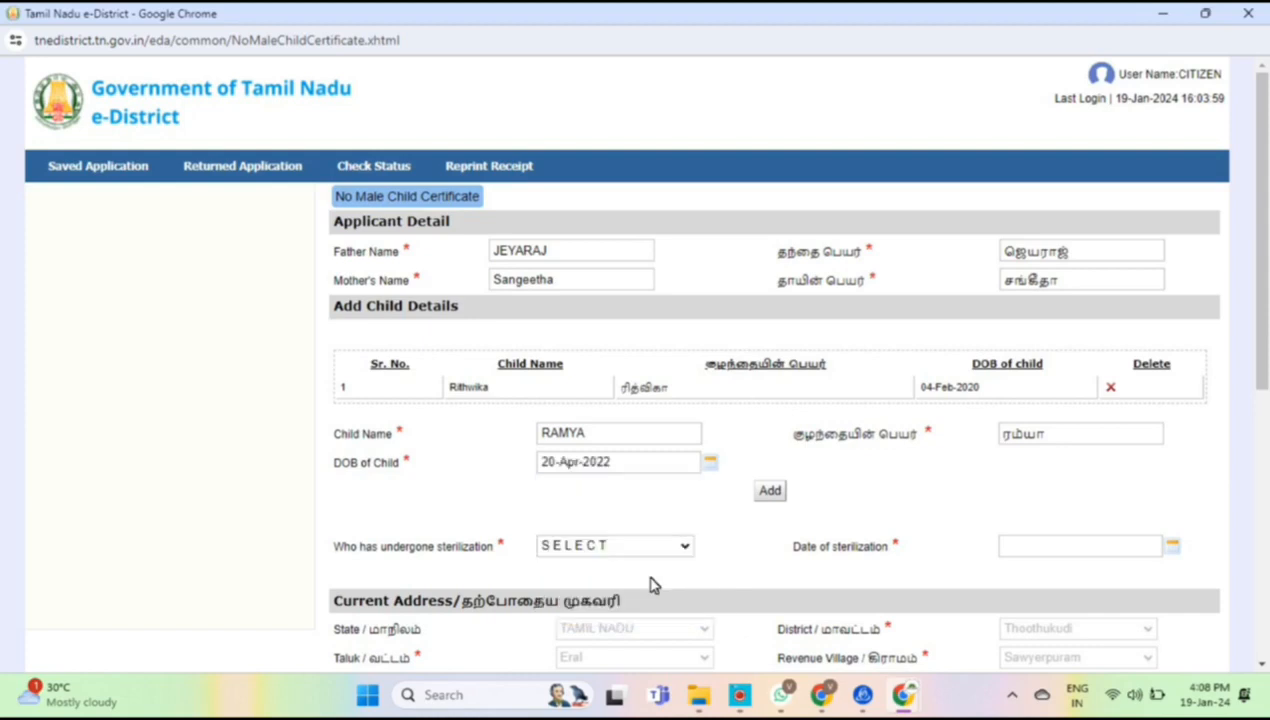
{"action": "left_click", "coordinate": [773, 490]}
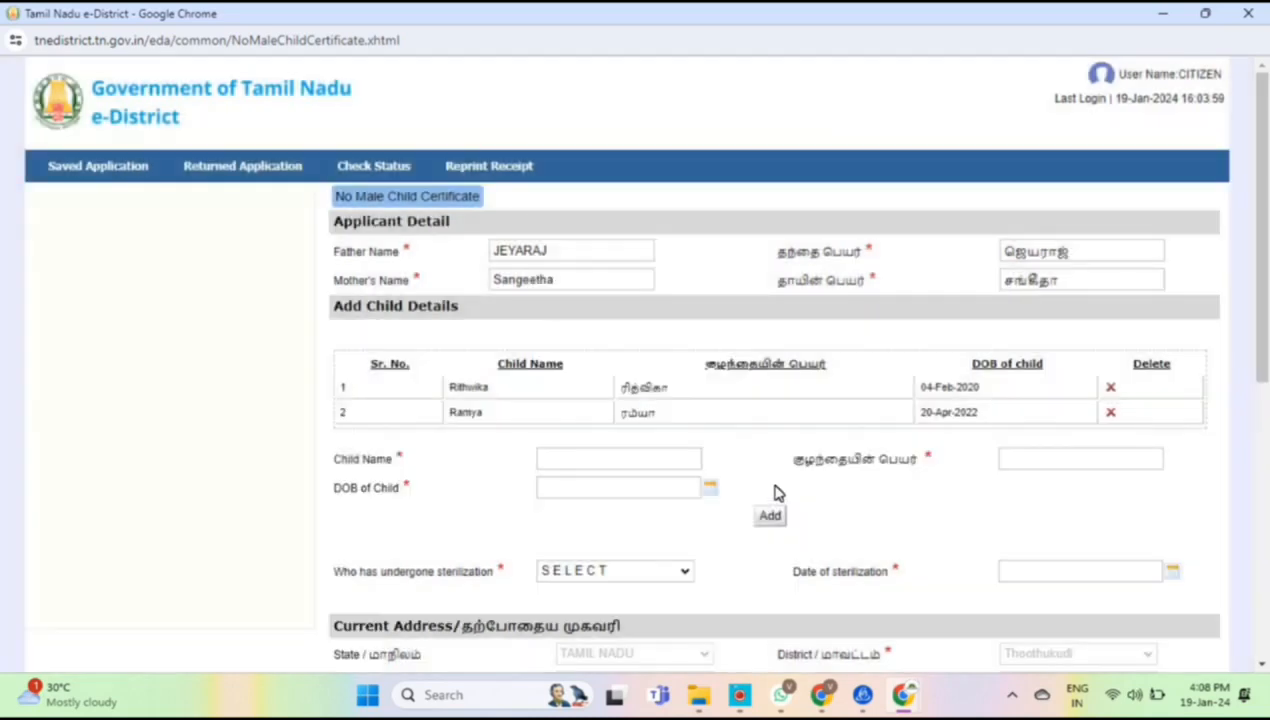
Select Mother as the parent who underwent sterilization.
{"action": "scroll", "coordinate": [1263, 352], "scroll_direction": "down", "scroll_amount": 2}
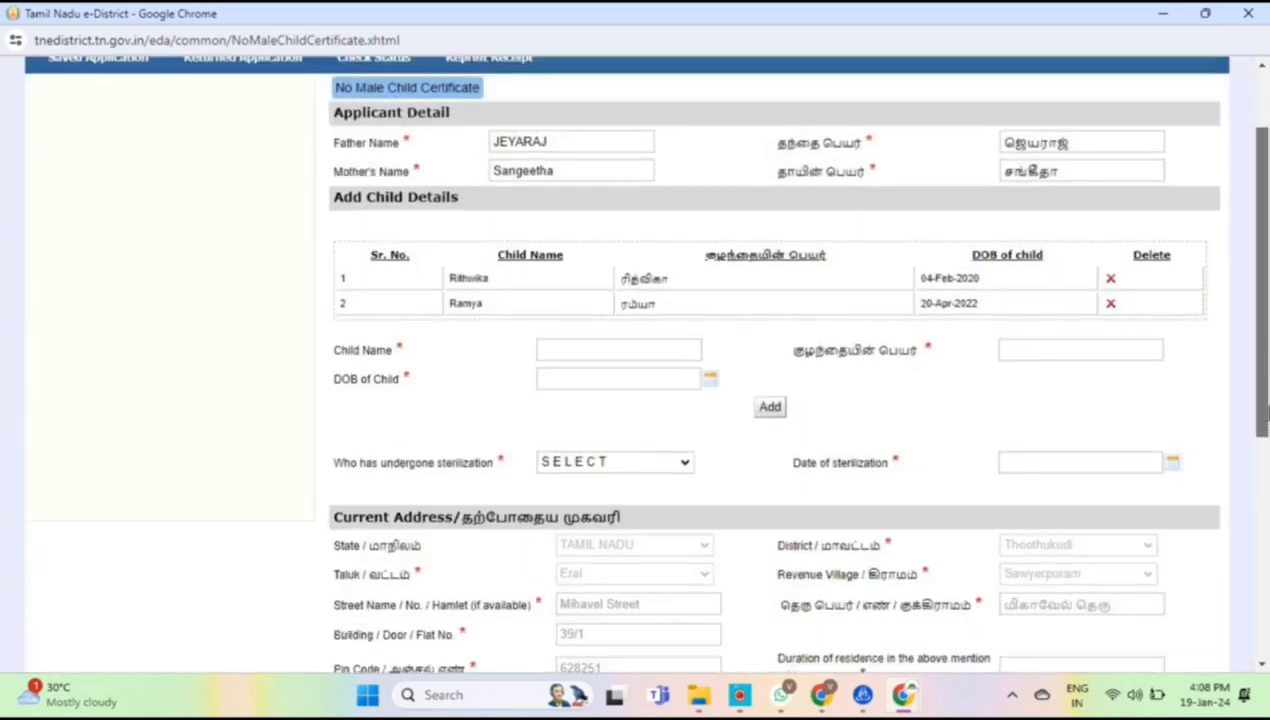
{"action": "left_click", "coordinate": [649, 436]}
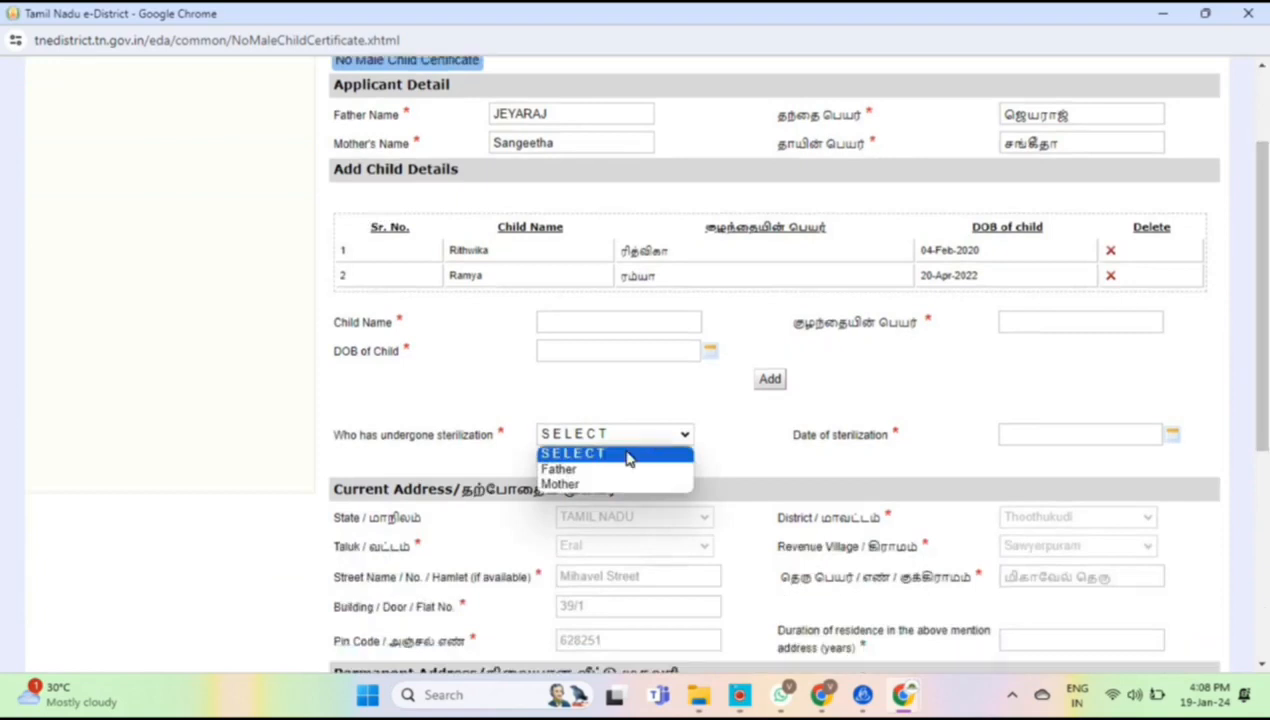
{"action": "left_click", "coordinate": [586, 485]}
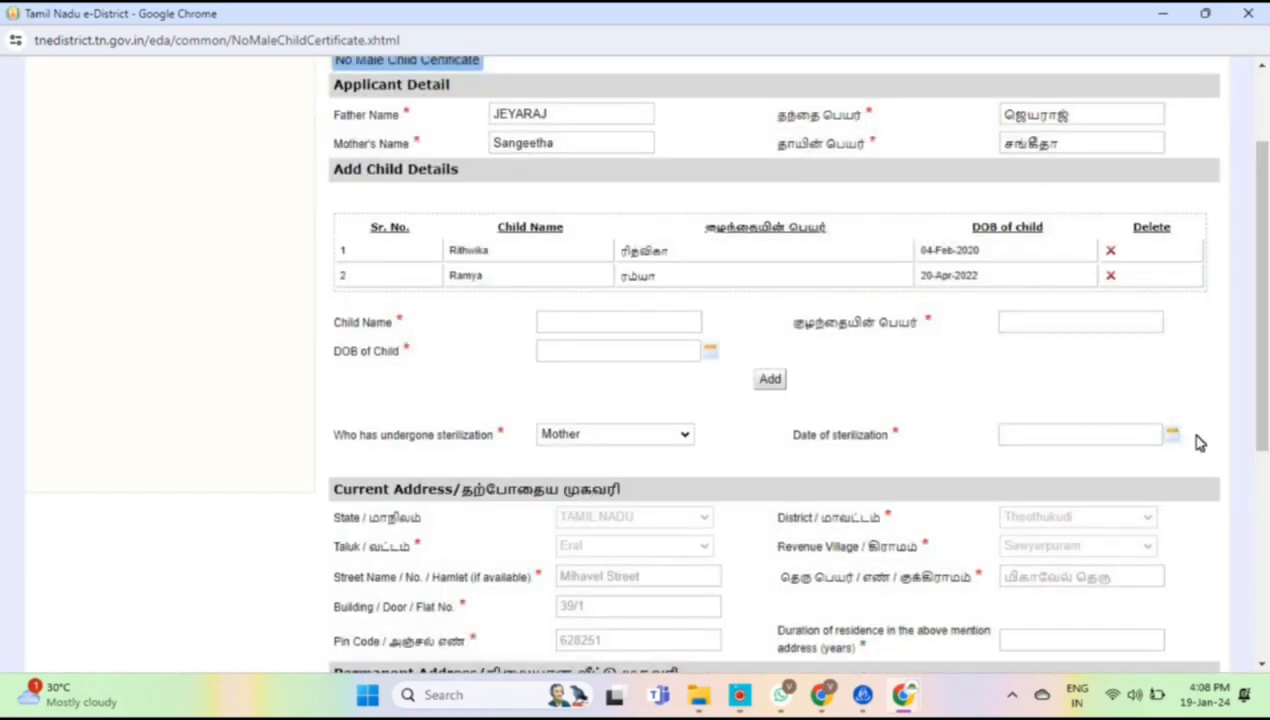
Set the date of sterilization to 21-Apr-2022.
{"action": "left_click", "coordinate": [1175, 436]}
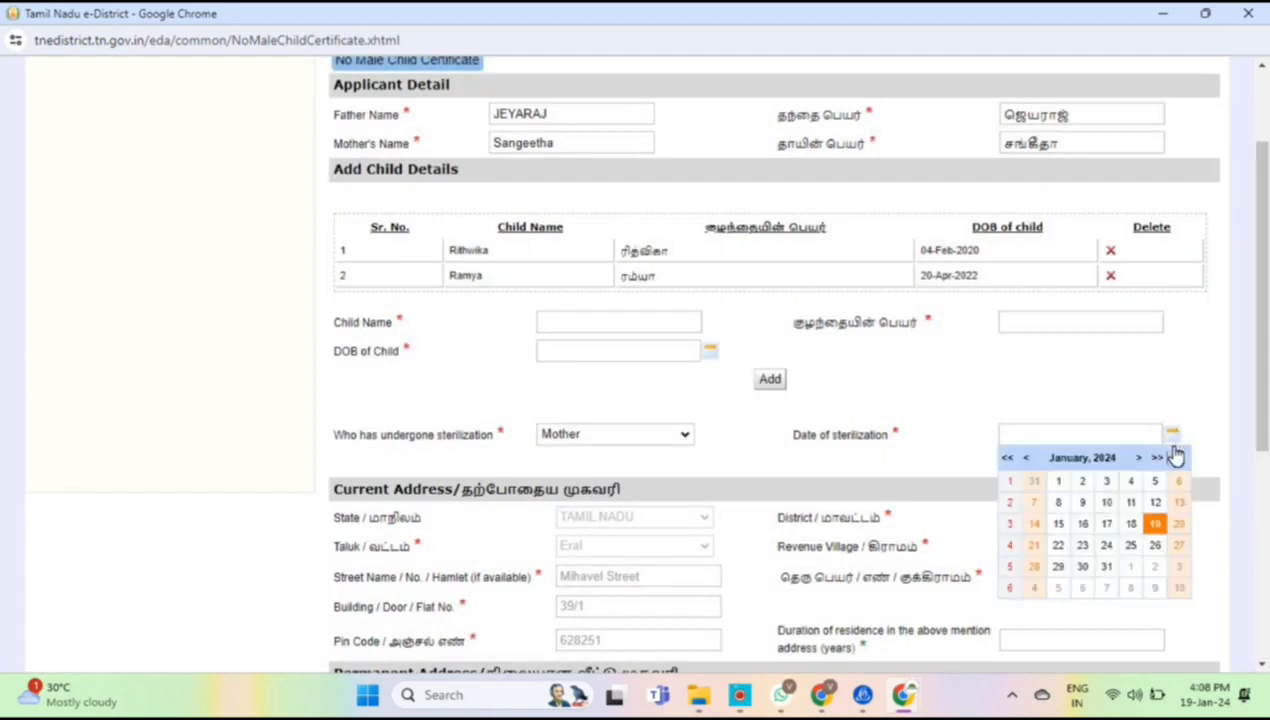
{"action": "left_click", "coordinate": [1083, 462]}
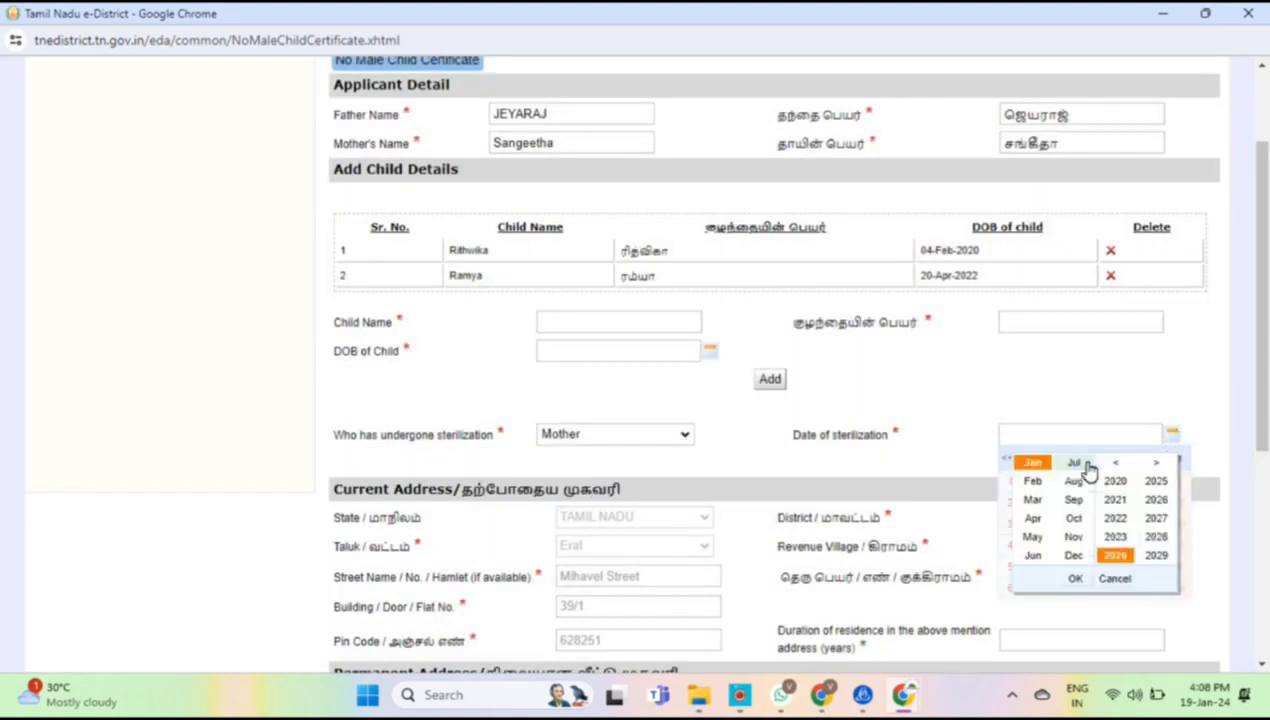
{"action": "left_click", "coordinate": [1133, 522]}
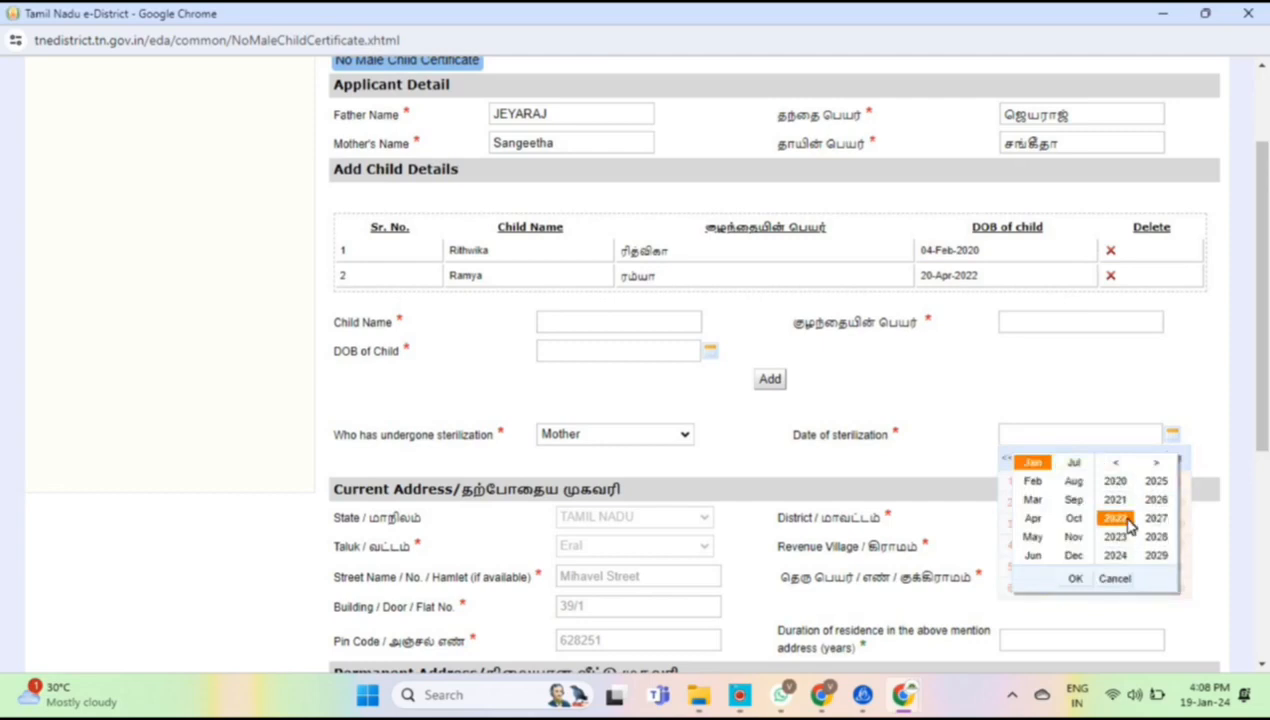
{"action": "left_click", "coordinate": [1031, 520]}
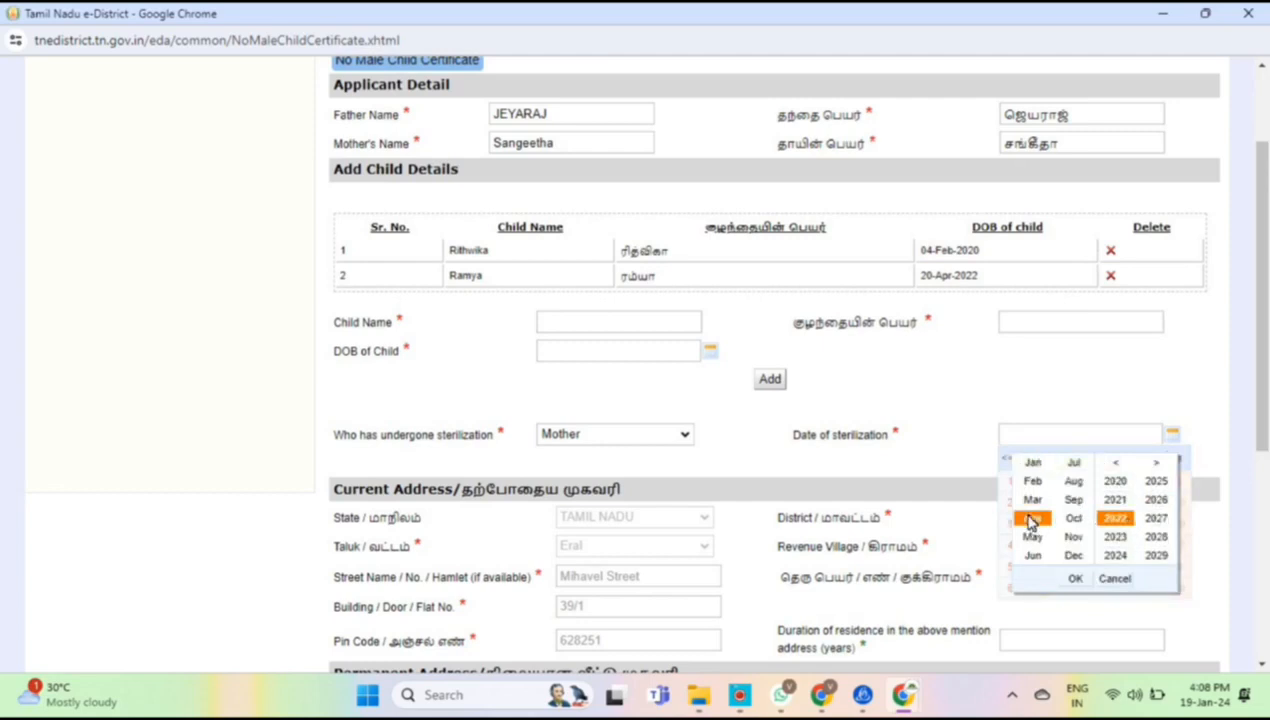
{"action": "left_click", "coordinate": [1075, 580]}
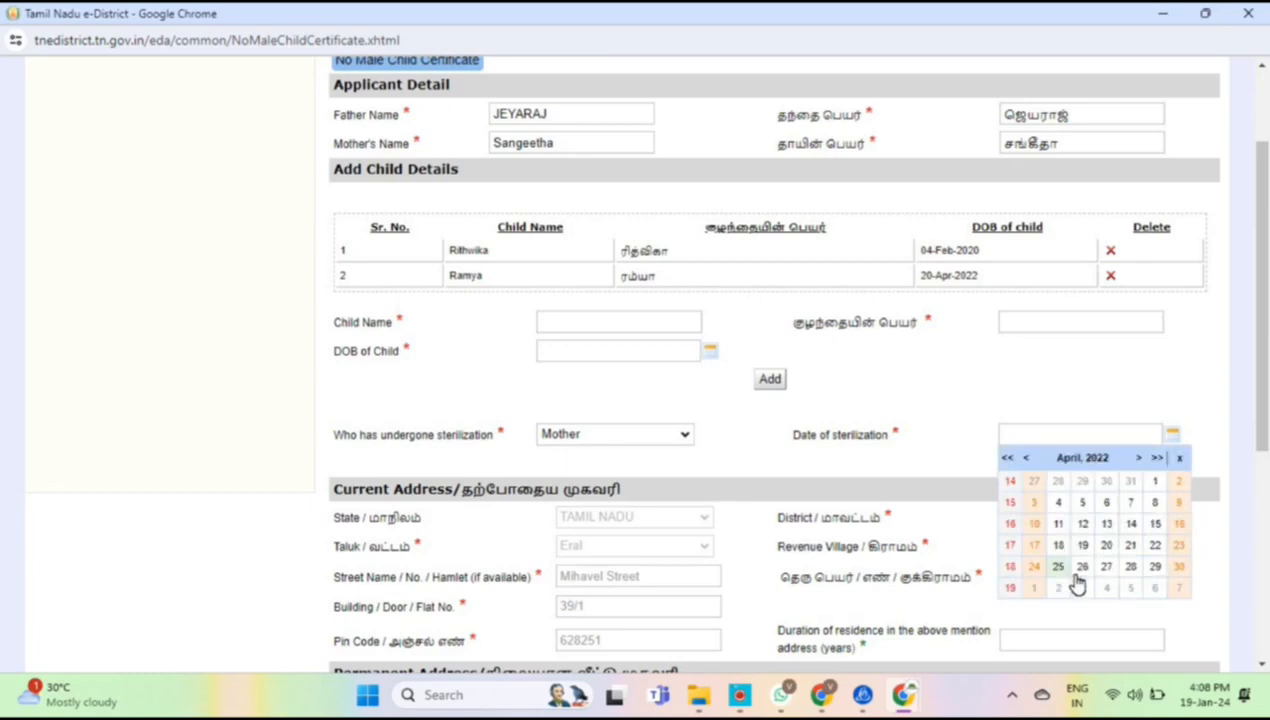
{"action": "left_click", "coordinate": [1130, 545]}
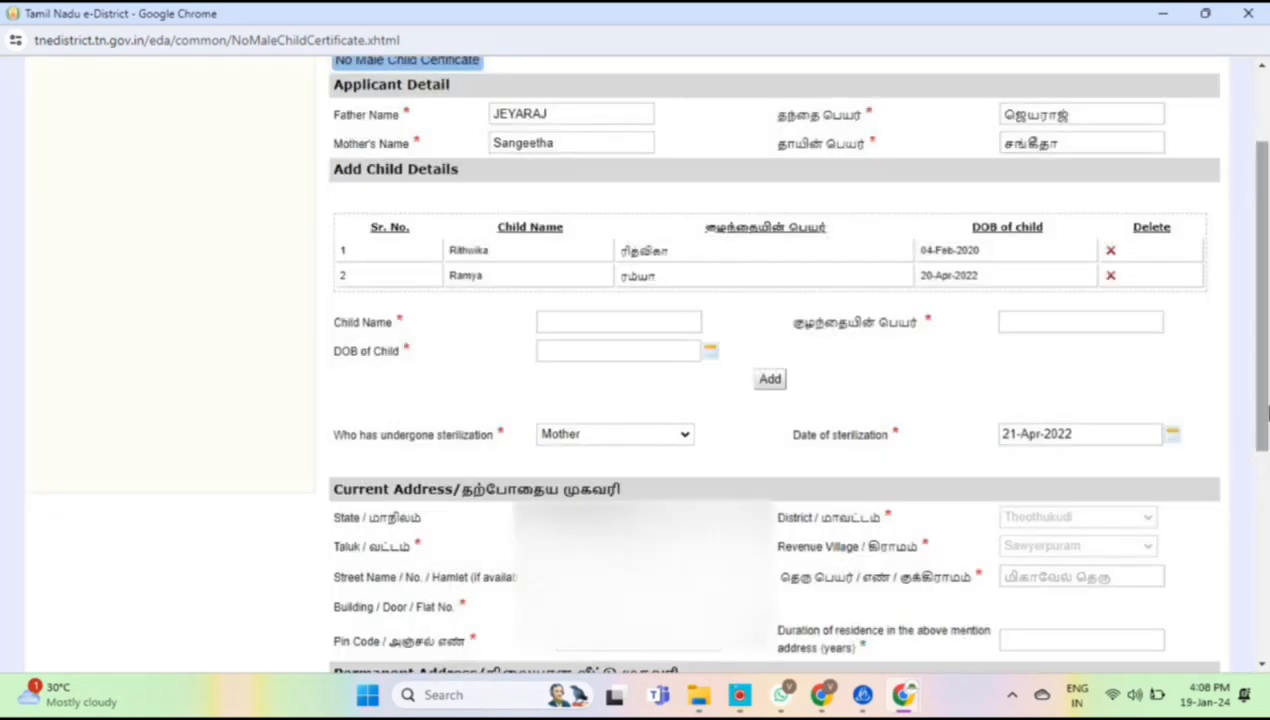
{"action": "left_click_drag", "start_coordinate": [1265, 412], "coordinate": [1265, 510]}
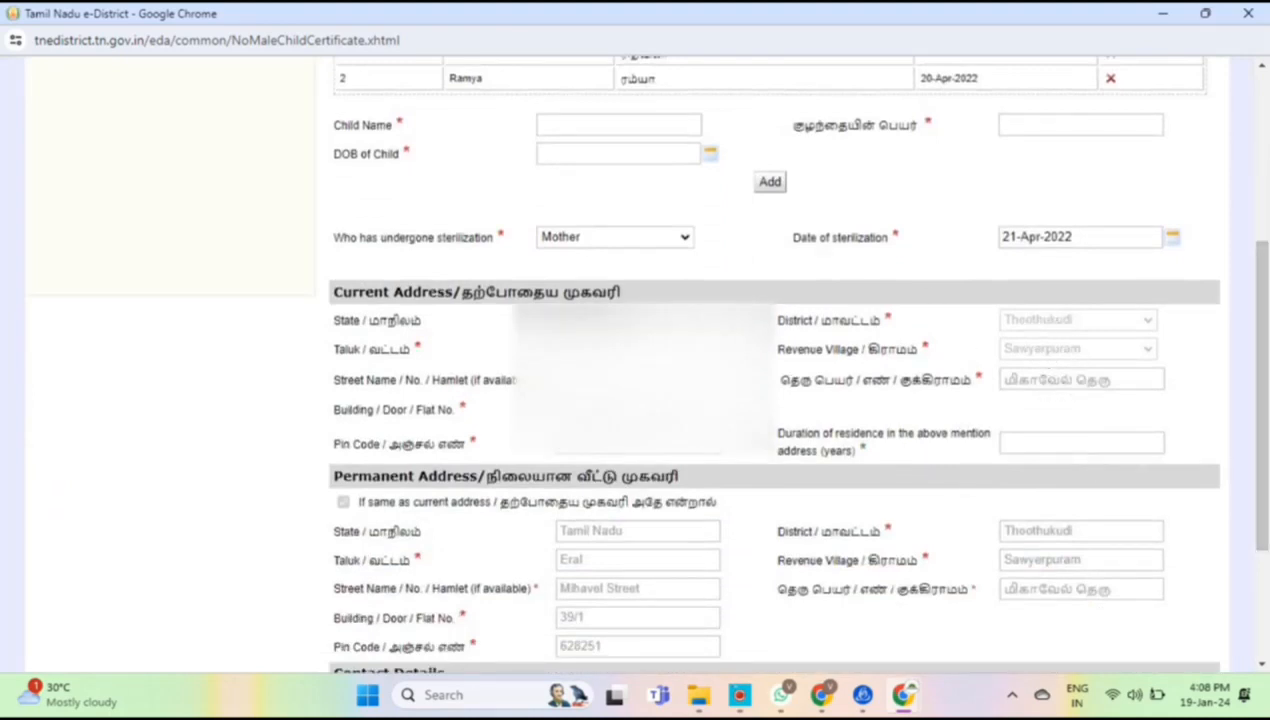
Enter 4 years as the duration of residence and submit the application form.
{"action": "scroll", "coordinate": [1248, 460], "scroll_direction": "down", "scroll_amount": 1}
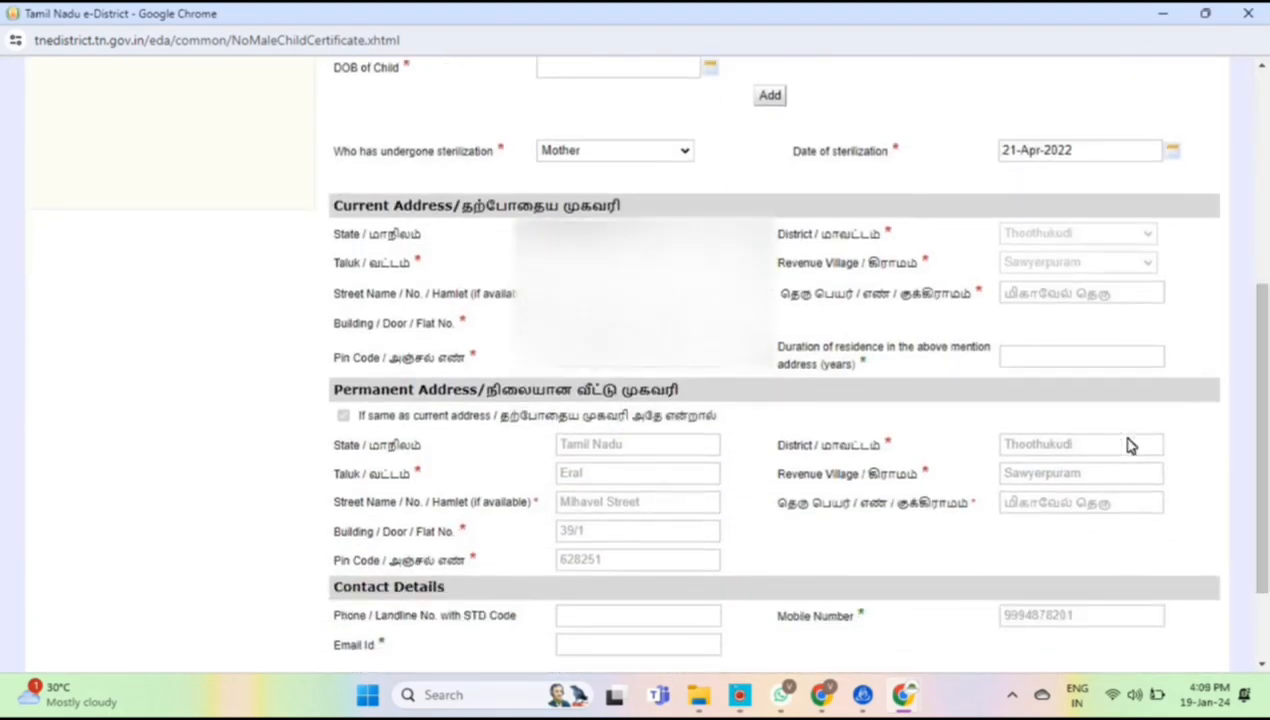
{"action": "left_click", "coordinate": [1088, 358]}
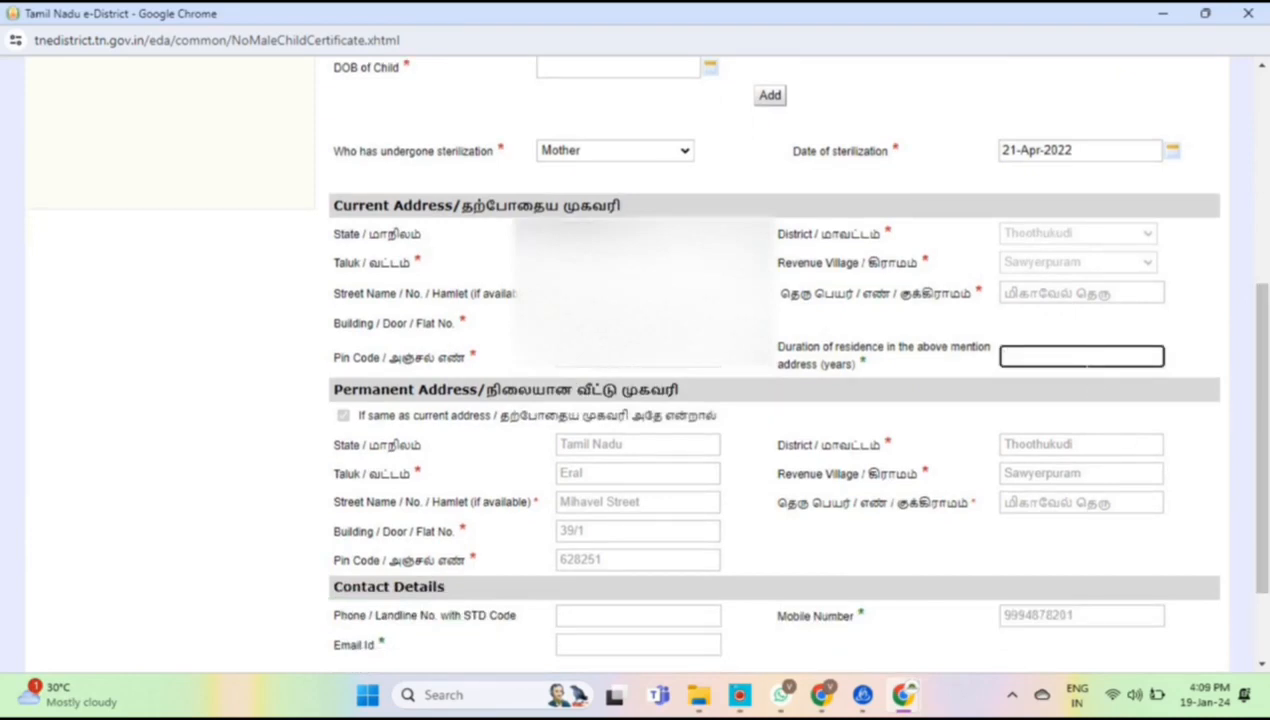
{"action": "left_click", "coordinate": [1174, 425]}
{"action": "left_click_drag", "start_coordinate": [1258, 421], "coordinate": [1258, 476]}
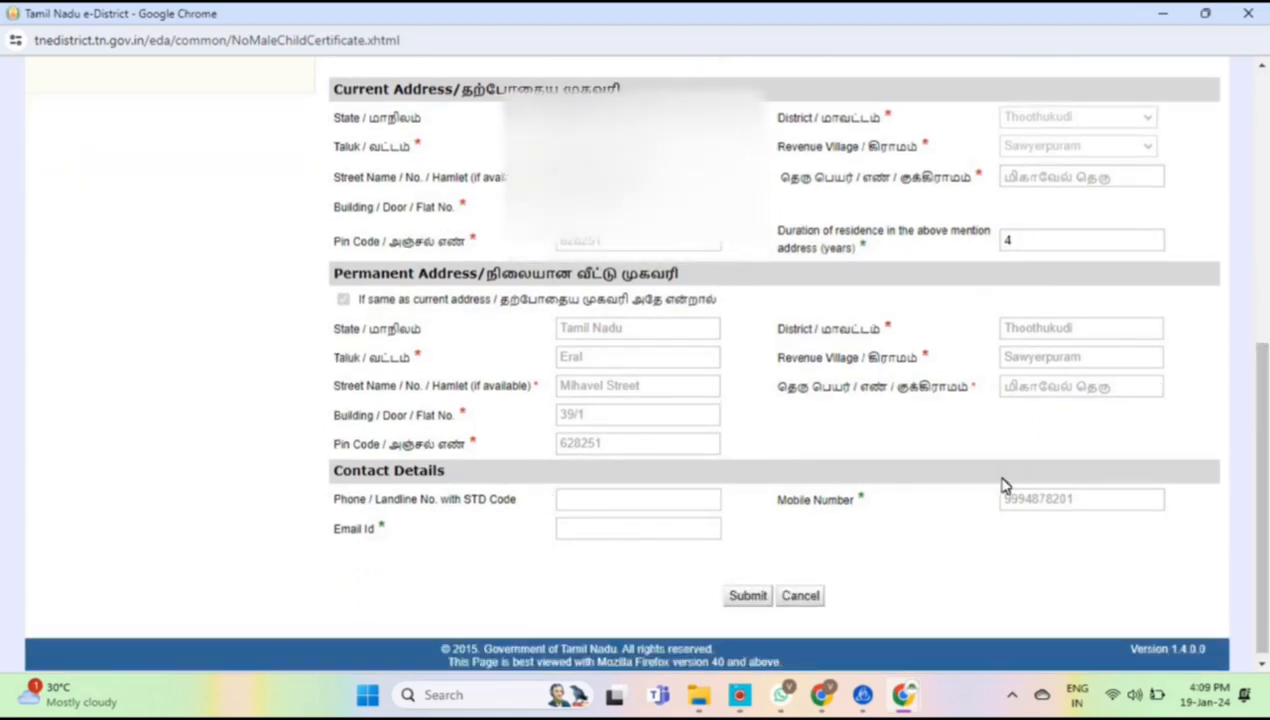
{"action": "left_click", "coordinate": [748, 598]}
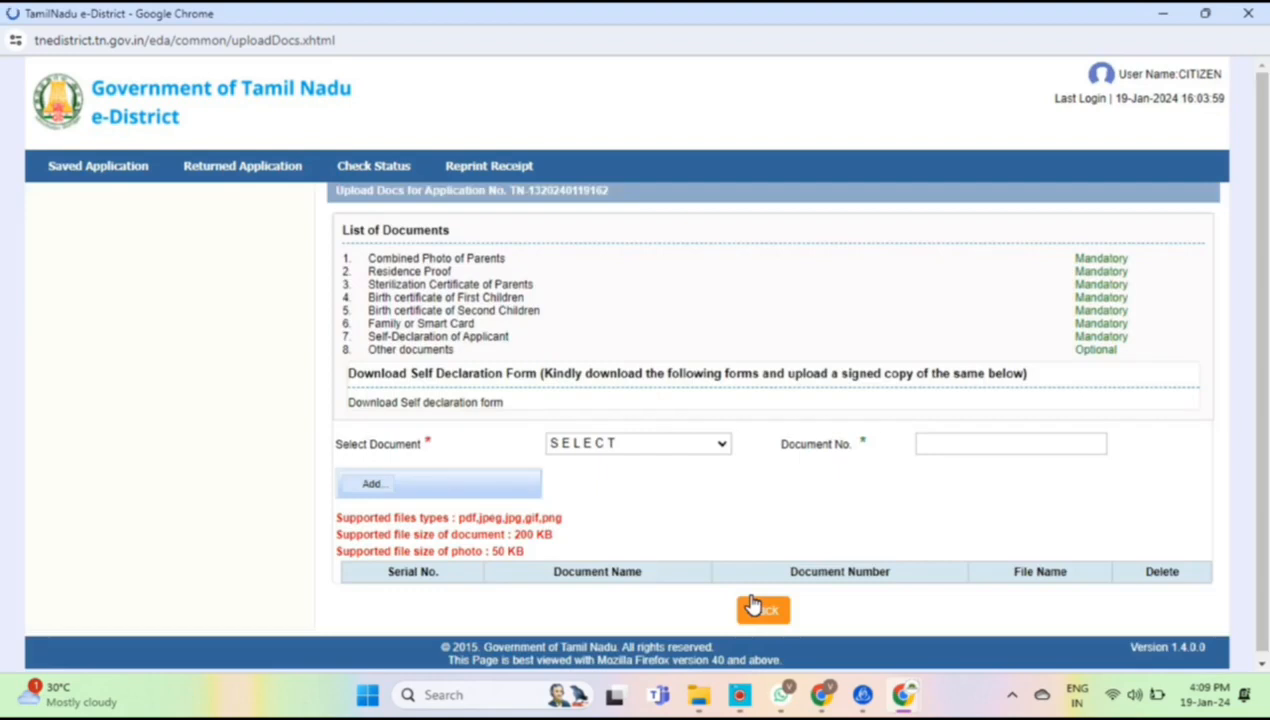
Download the self-declaration form and select Combined Photo of Parents as document number 1.
{"action": "left_click_drag", "start_coordinate": [510, 262], "coordinate": [382, 259]}
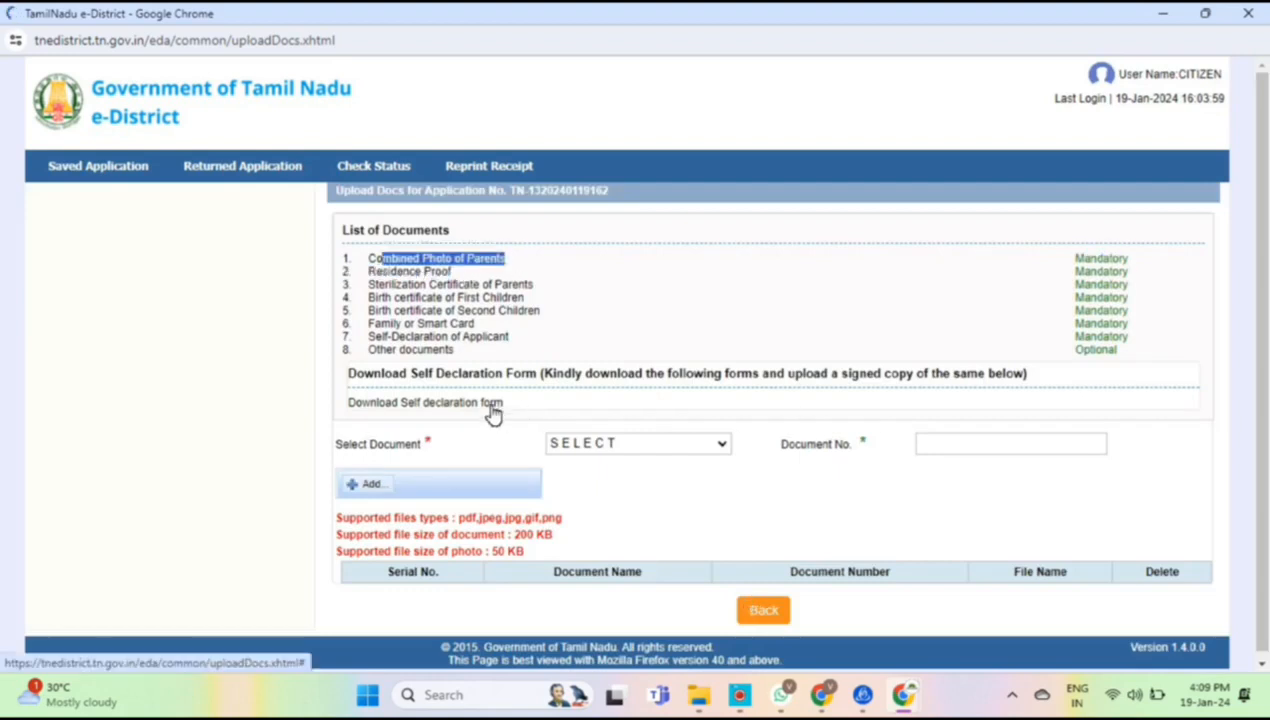
{"action": "left_click", "coordinate": [640, 443]}
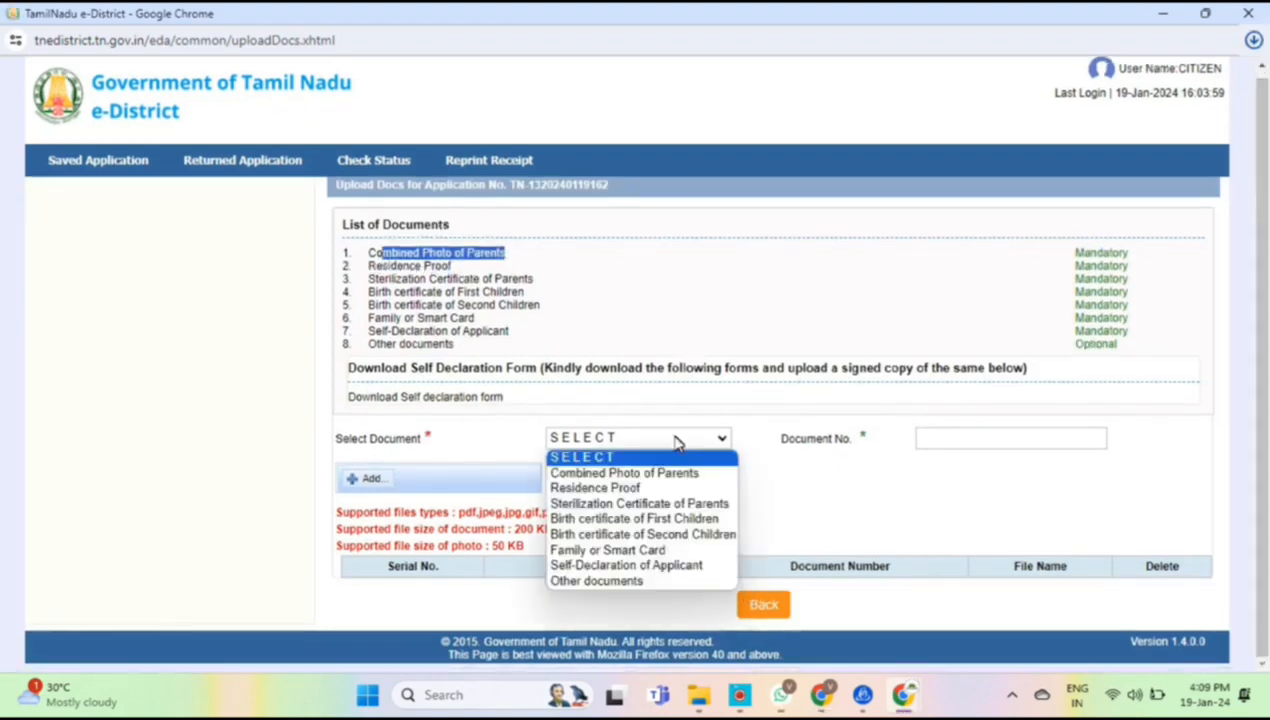
{"action": "left_click", "coordinate": [616, 486]}
{"action": "left_click", "coordinate": [932, 440]}
{"action": "type", "text": "1"}
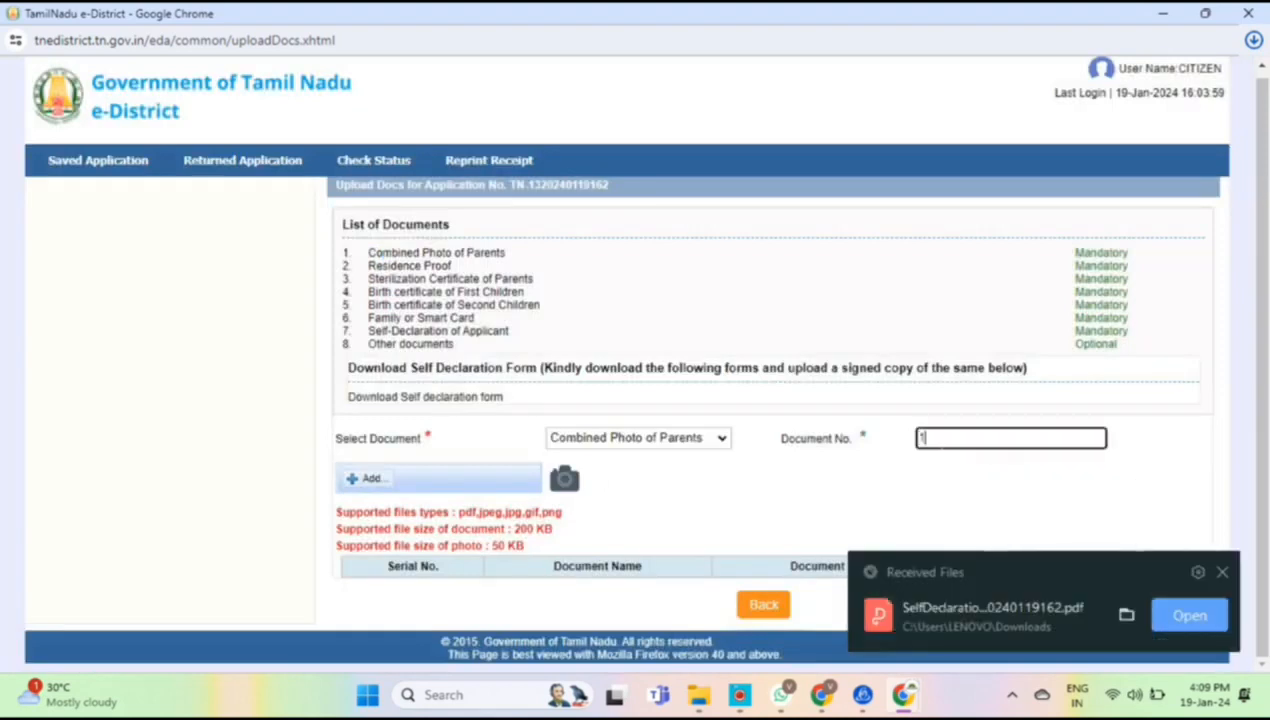
{"action": "left_click", "coordinate": [887, 463]}
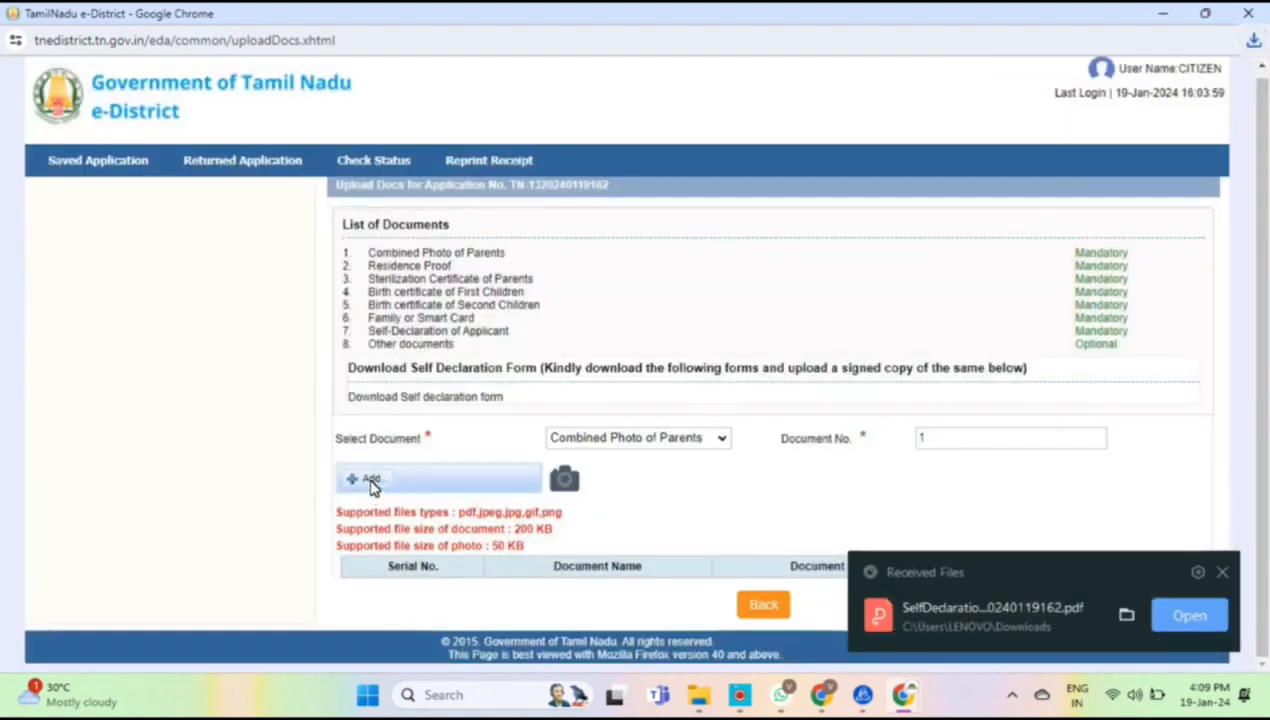
Upload the Photo file from Desktop > SAMPLE PHOTOS, then choose Residence Proof as the next document type.
{"action": "left_click", "coordinate": [372, 482]}
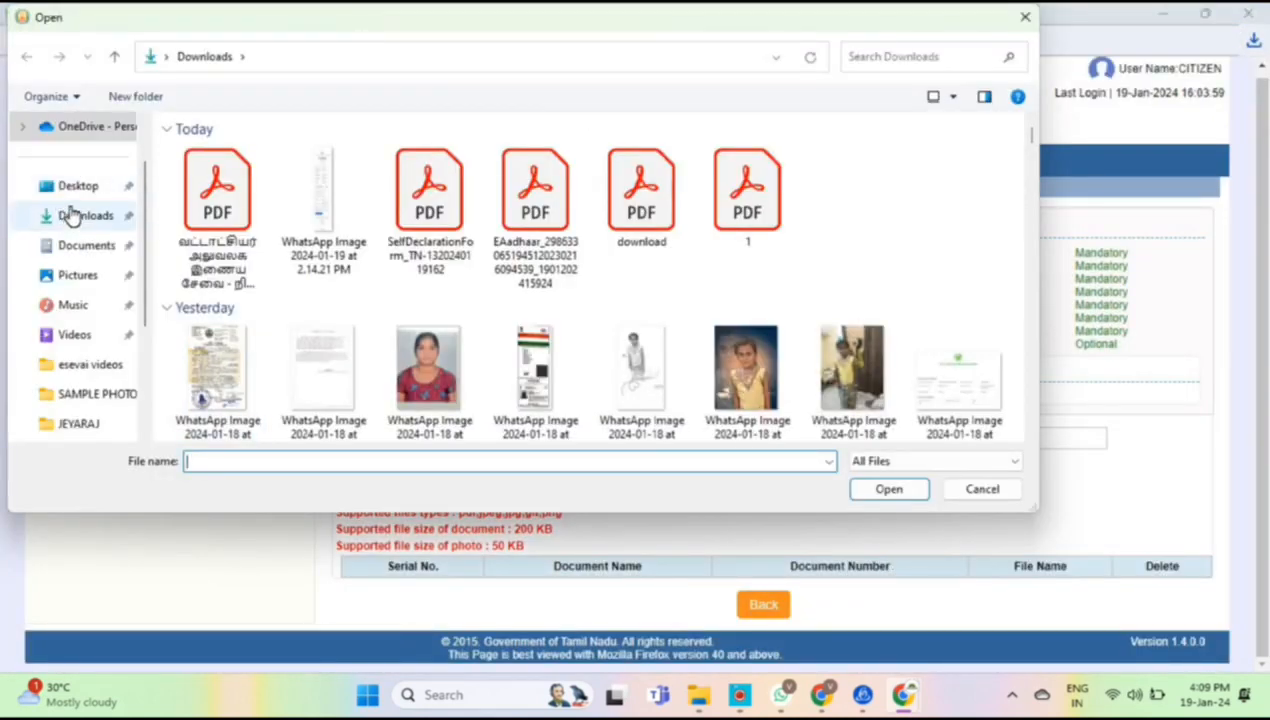
{"action": "left_click", "coordinate": [72, 188]}
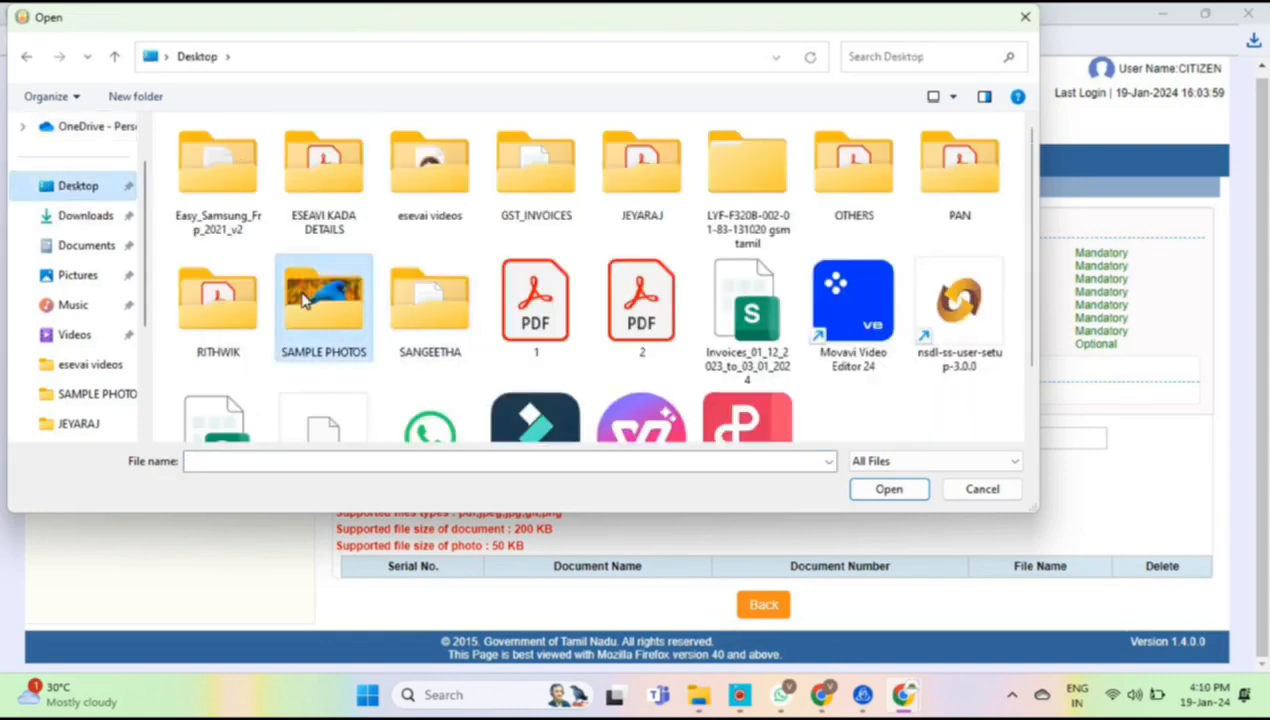
{"action": "double_click", "coordinate": [305, 300]}
{"action": "left_click", "coordinate": [350, 155]}
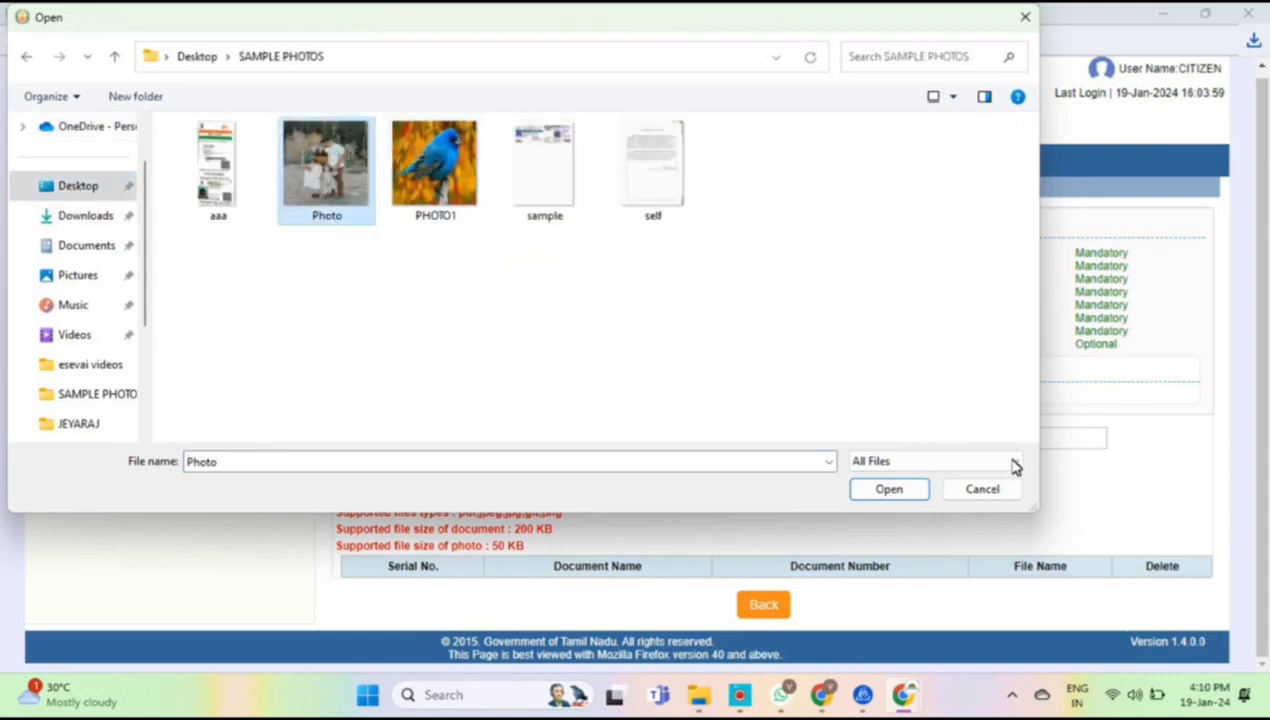
{"action": "left_click", "coordinate": [889, 489]}
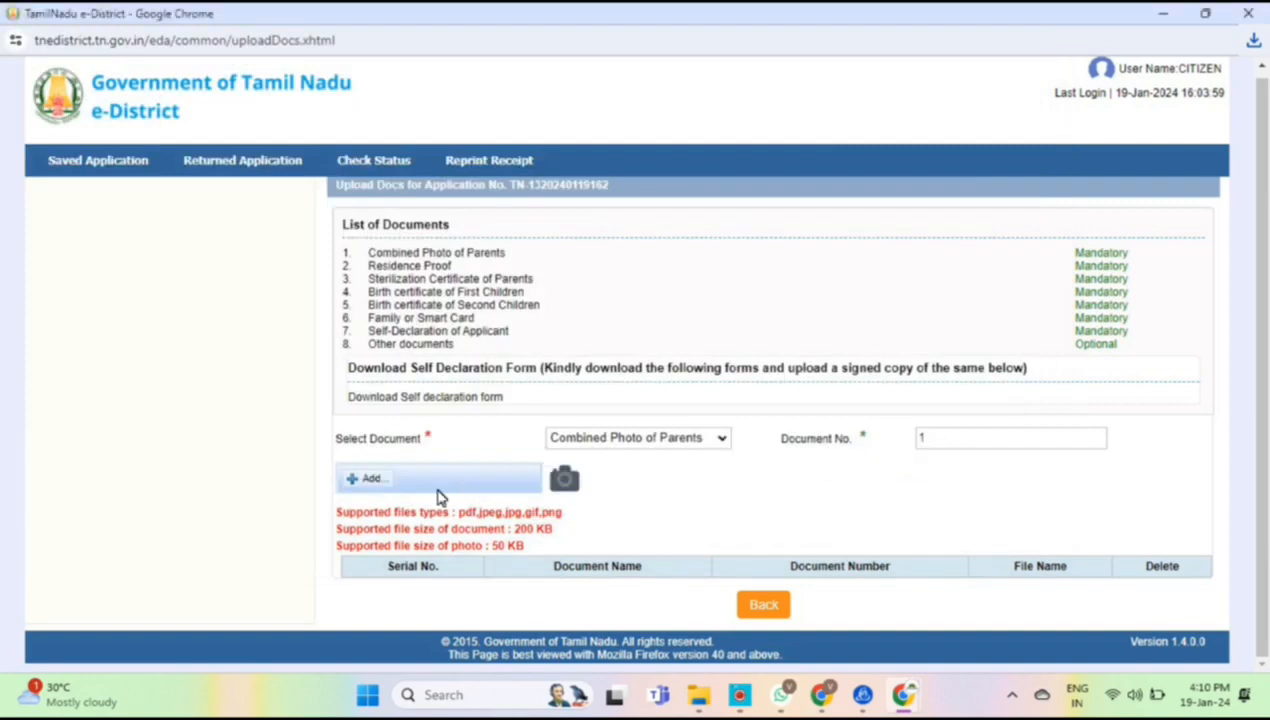
{"action": "left_click", "coordinate": [434, 482]}
{"action": "left_click", "coordinate": [592, 440]}
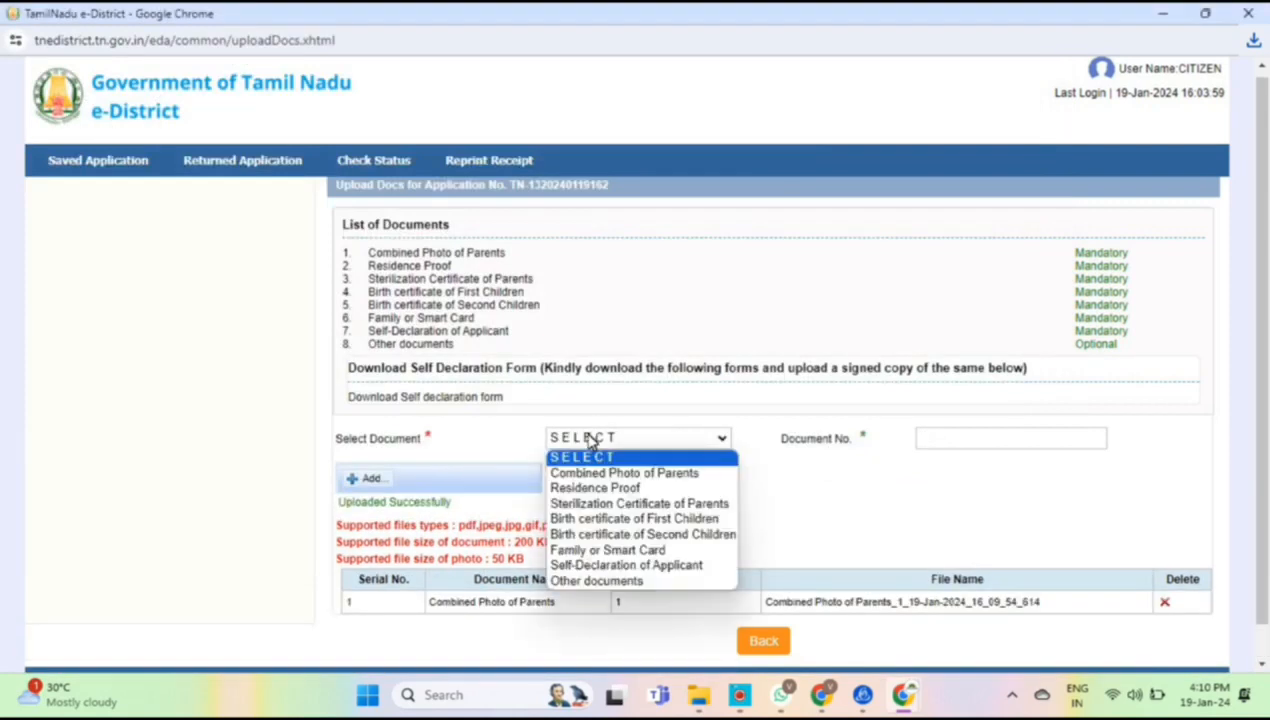
{"action": "left_click", "coordinate": [588, 488]}
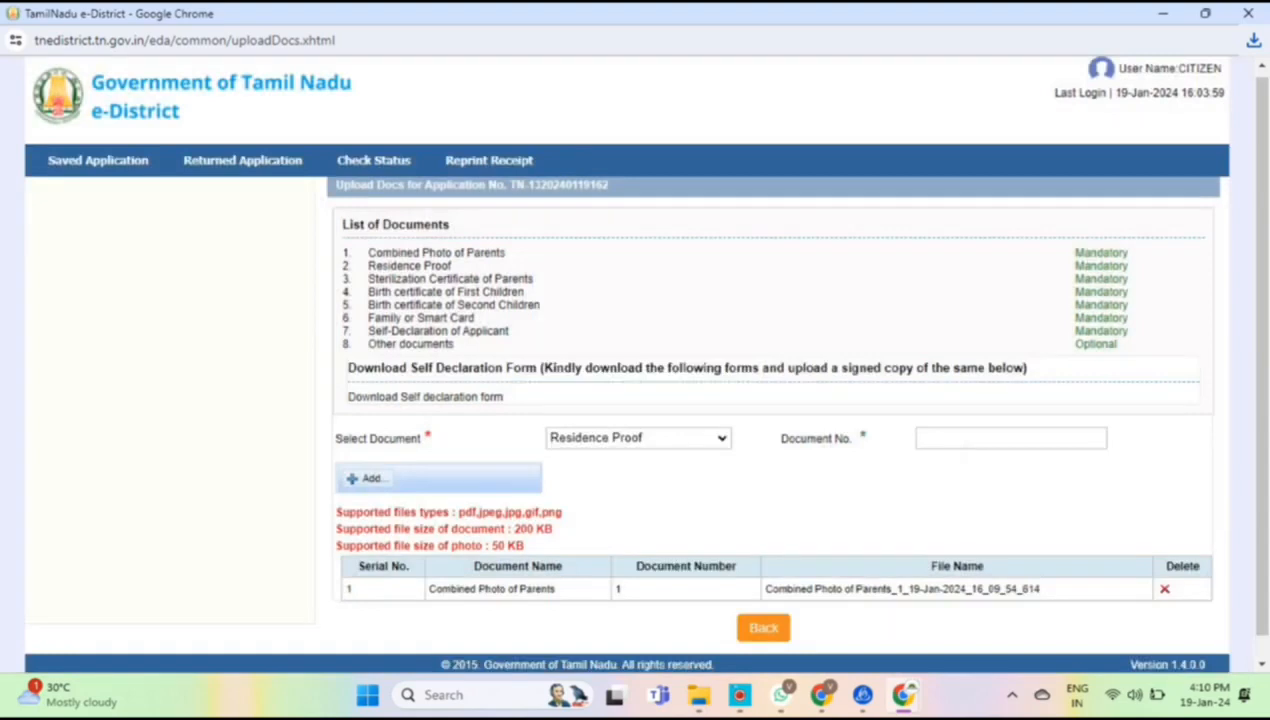
Upload the 'aaa' file as Residence Proof, document number 2.
{"action": "left_click", "coordinate": [955, 440]}
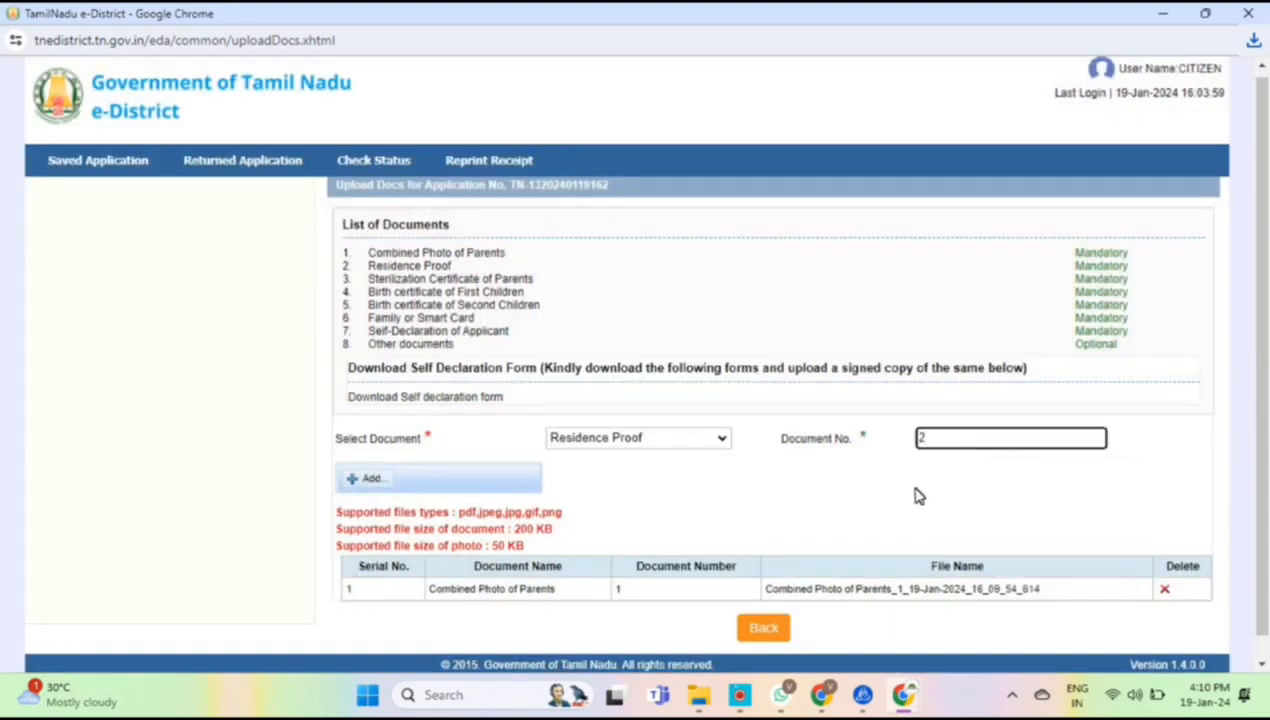
{"action": "type", "text": "2"}
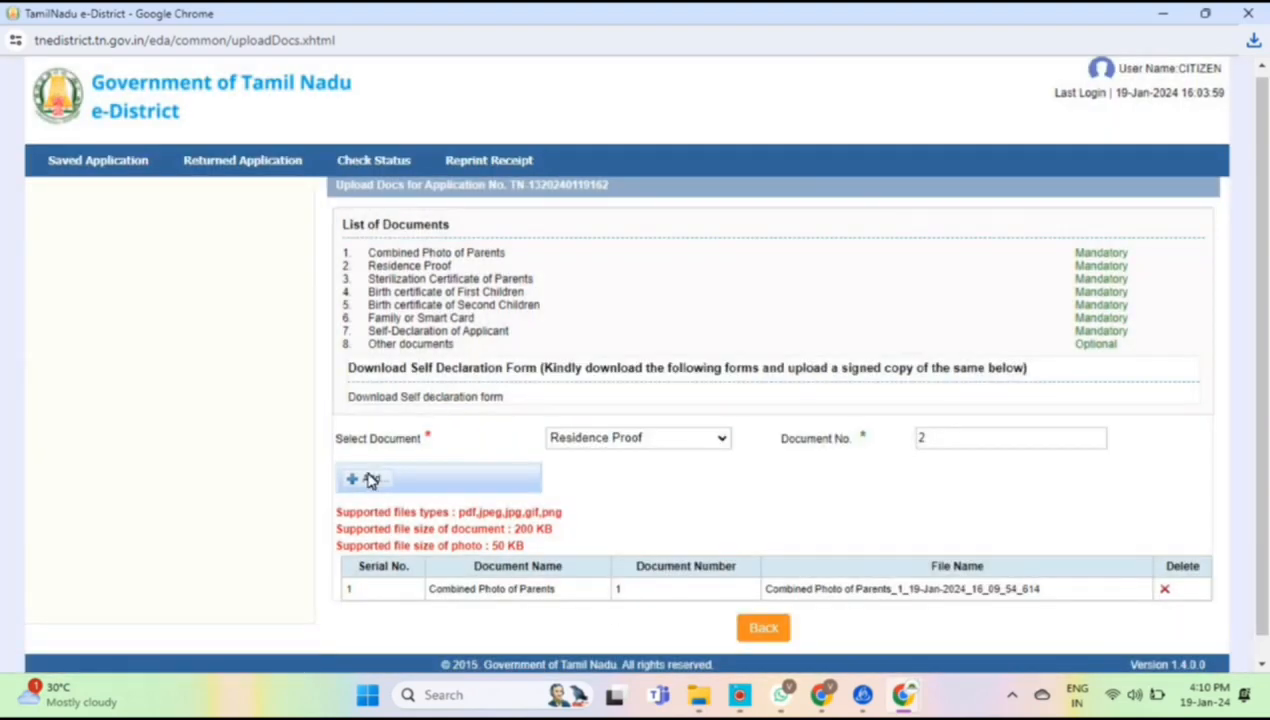
{"action": "left_click", "coordinate": [369, 477]}
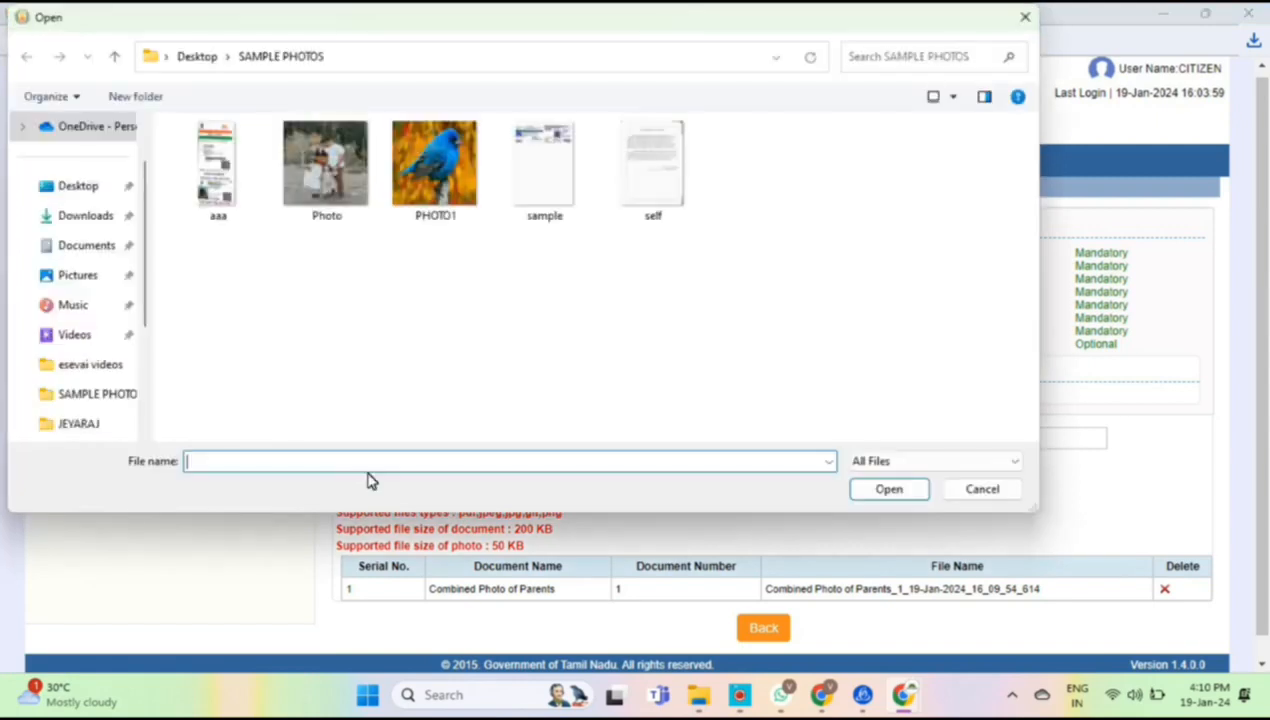
{"action": "left_click", "coordinate": [212, 195]}
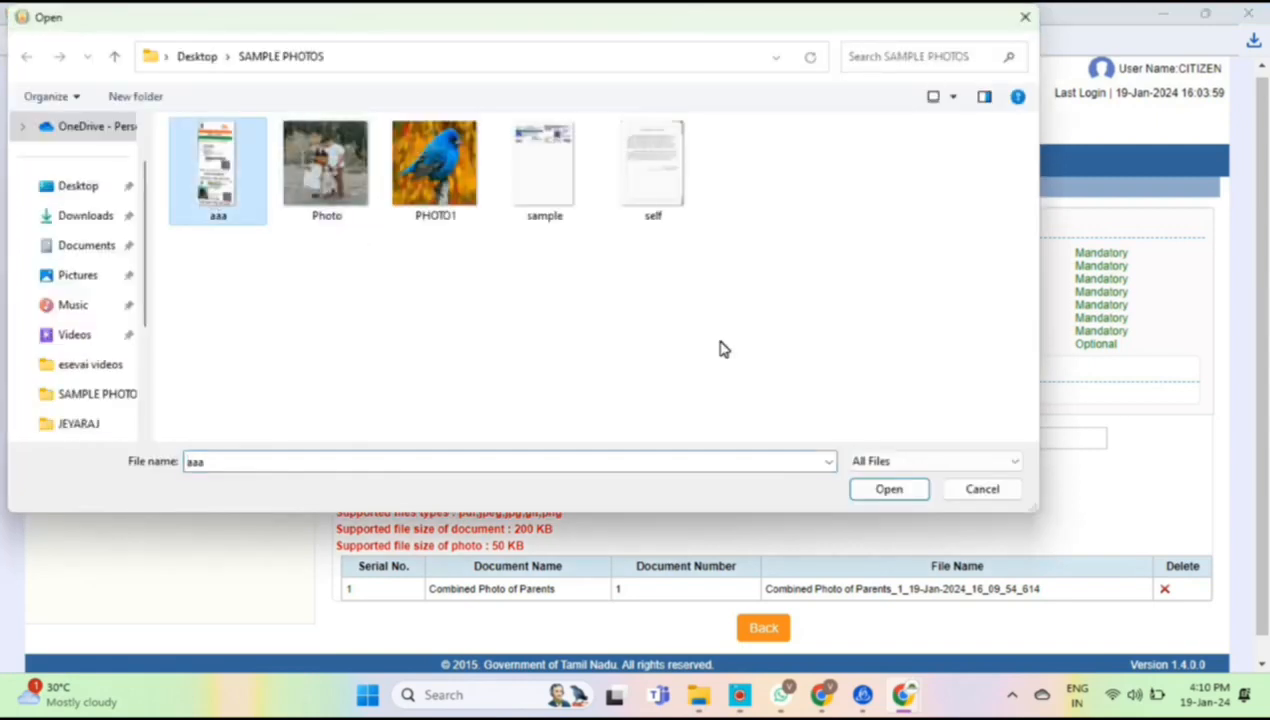
{"action": "left_click", "coordinate": [902, 494]}
{"action": "left_click", "coordinate": [437, 479]}
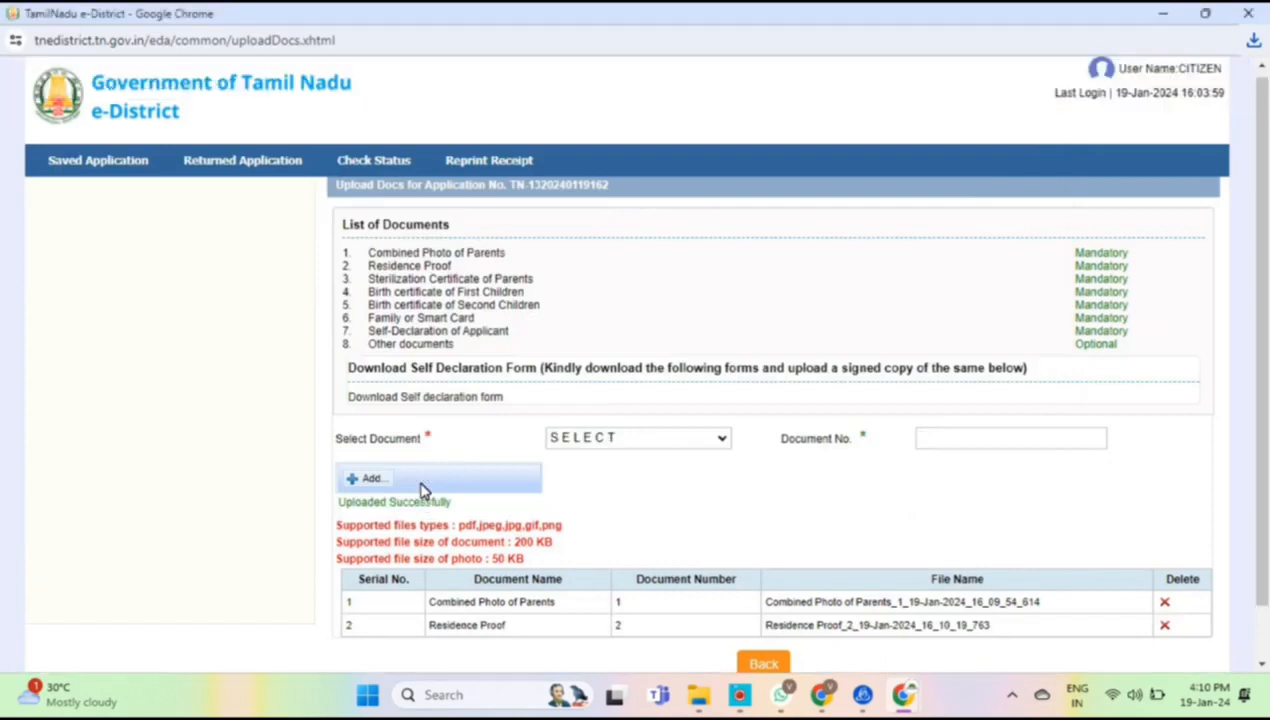
Upload the 'sample' file as Sterilization Certificate of Parents, document number 3.
{"action": "left_click", "coordinate": [633, 437]}
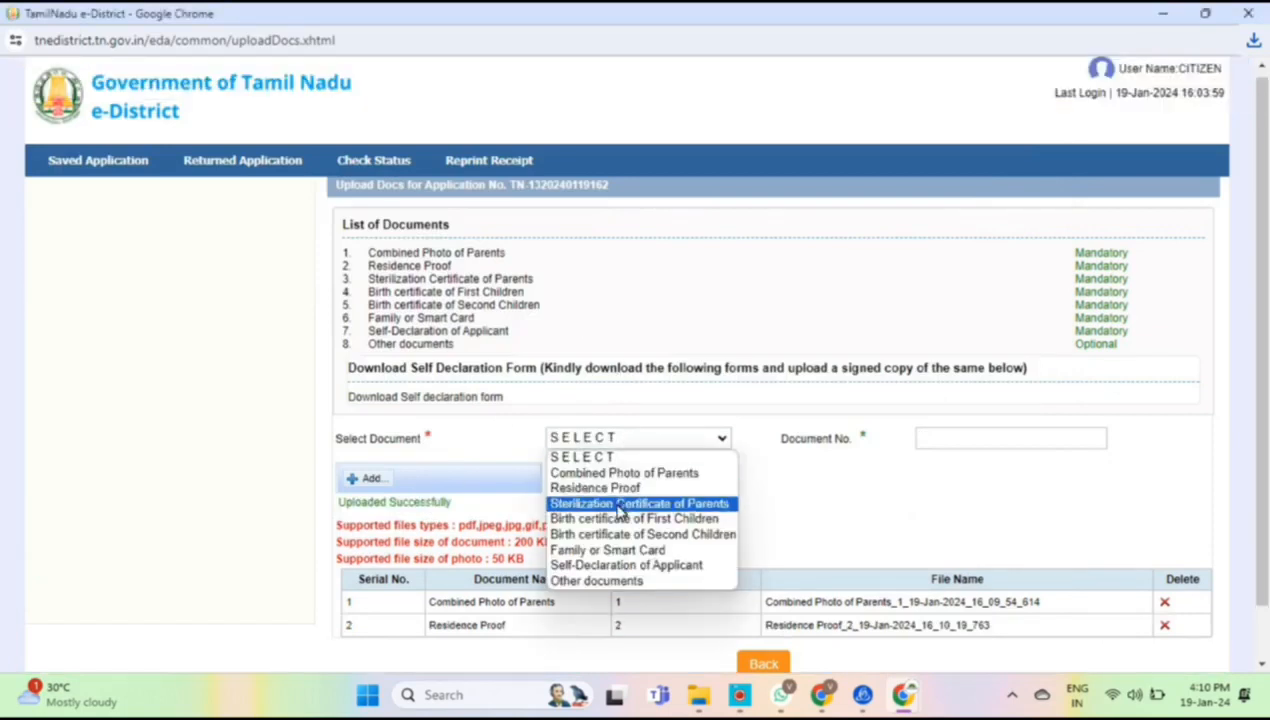
{"action": "left_click", "coordinate": [641, 502]}
{"action": "left_click", "coordinate": [972, 439]}
{"action": "type", "text": "3"}
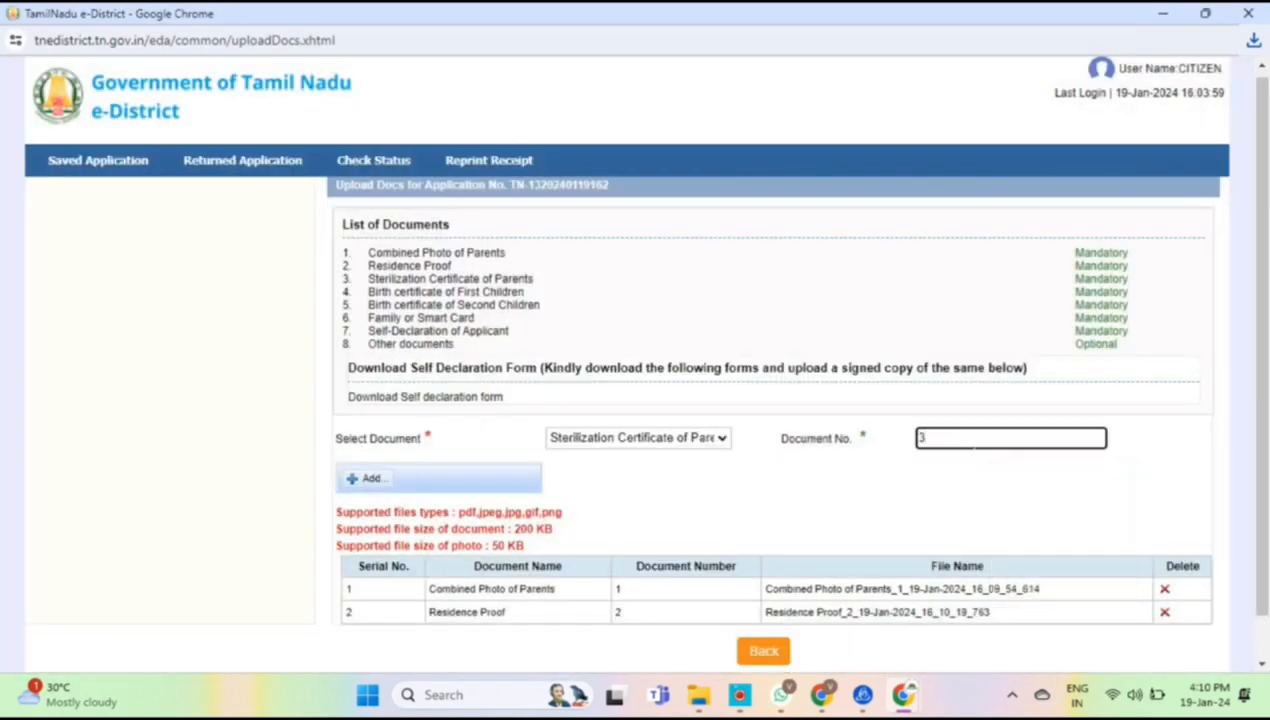
{"action": "left_click", "coordinate": [695, 478]}
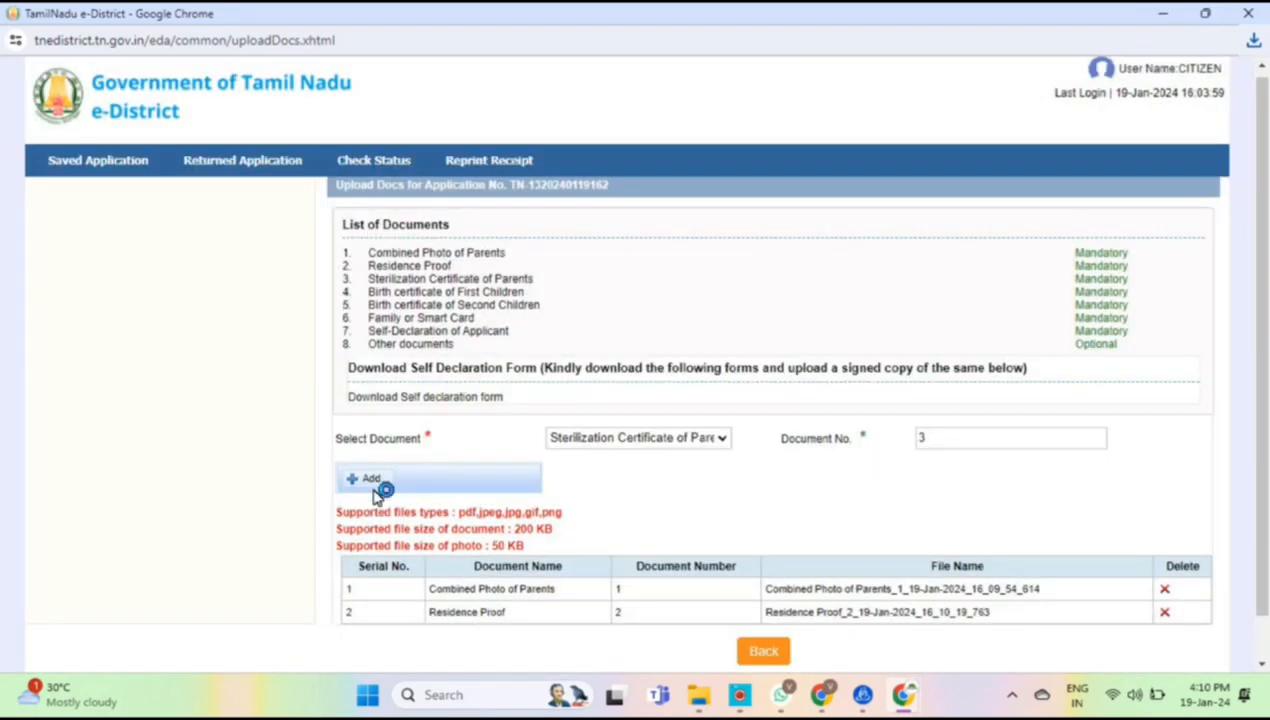
{"action": "left_click", "coordinate": [374, 484]}
{"action": "left_click", "coordinate": [562, 190]}
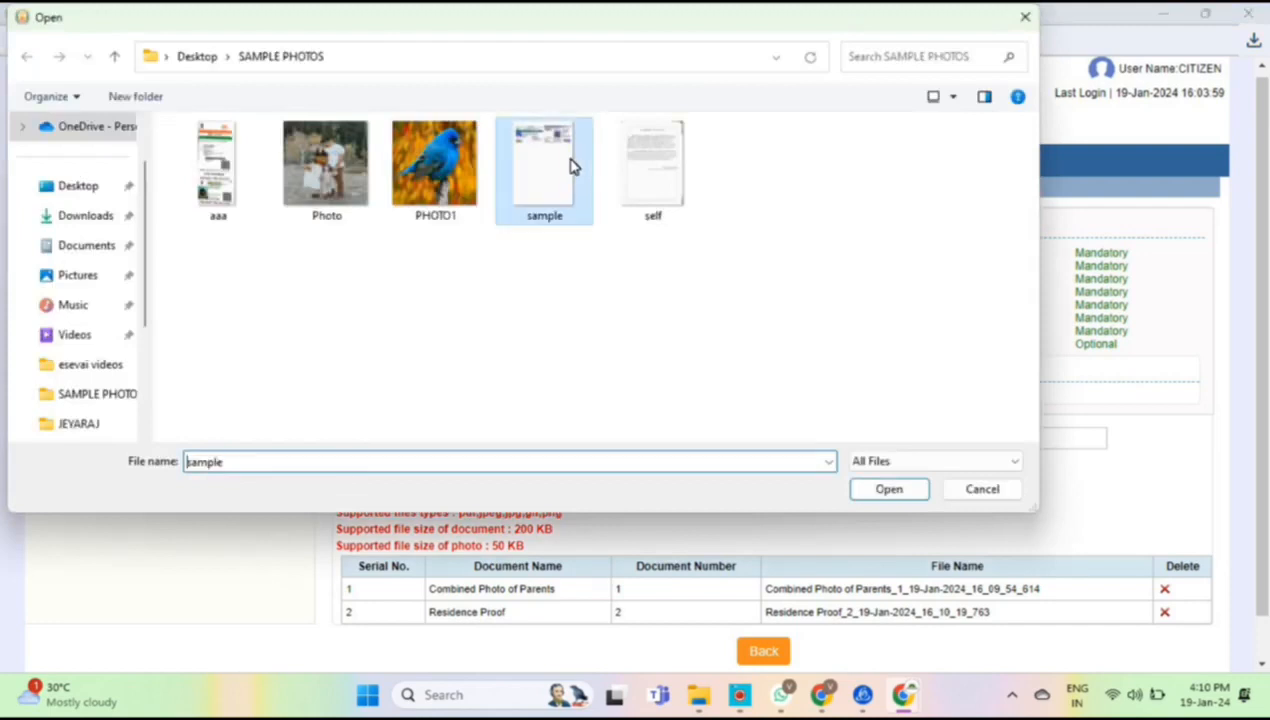
{"action": "left_click", "coordinate": [876, 491]}
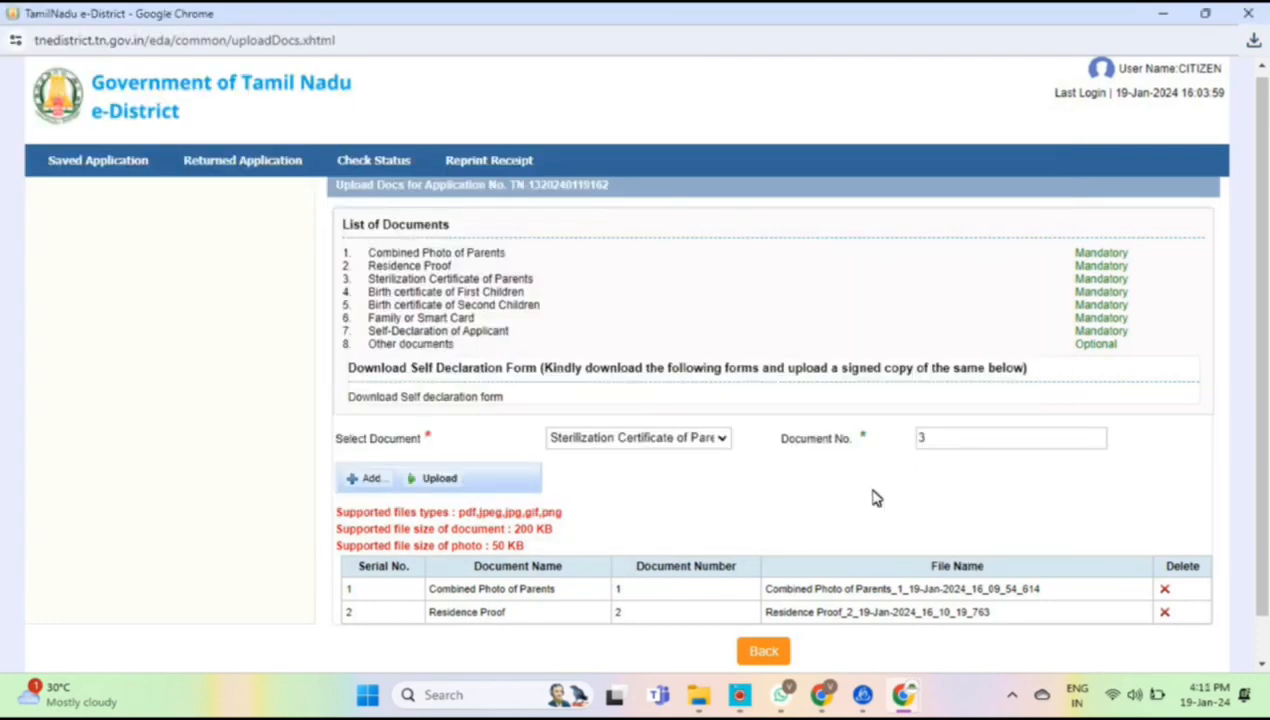
{"action": "left_click", "coordinate": [436, 479]}
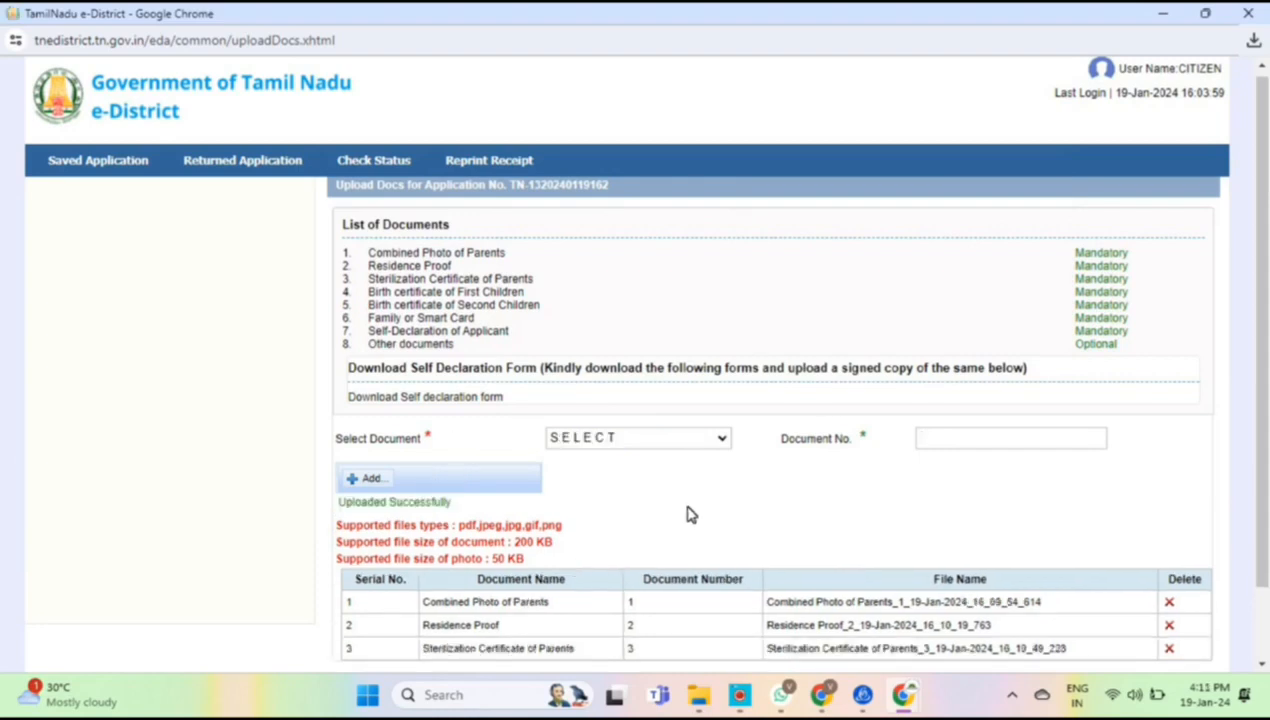
Upload the 'sample' file as Birth certificate of First Children, document number 4.
{"action": "left_click", "coordinate": [648, 440]}
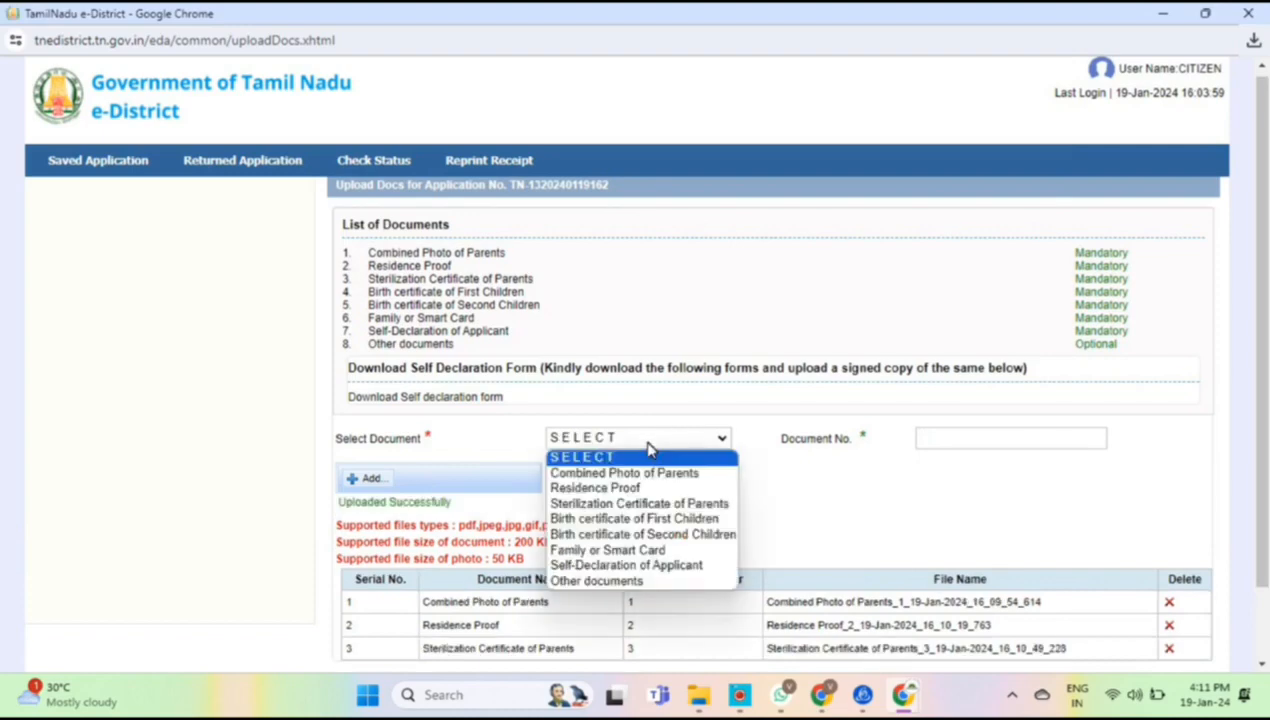
{"action": "left_click", "coordinate": [645, 521]}
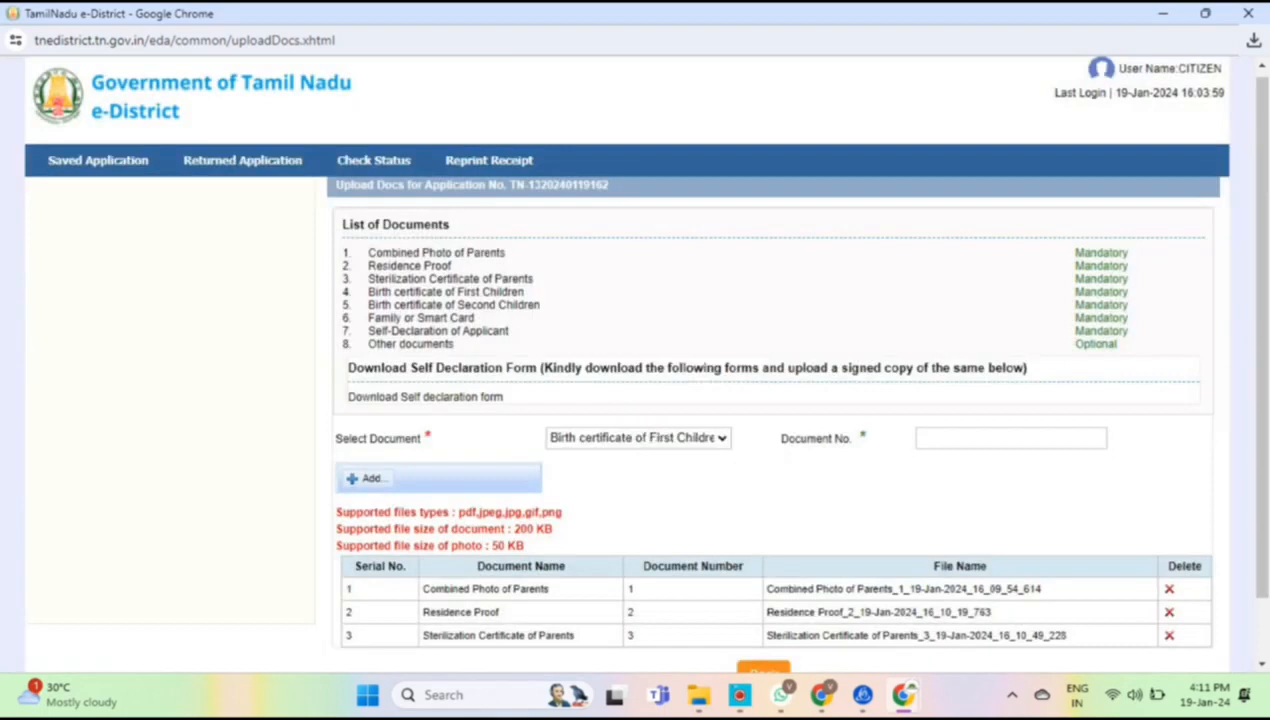
{"action": "left_click", "coordinate": [958, 440]}
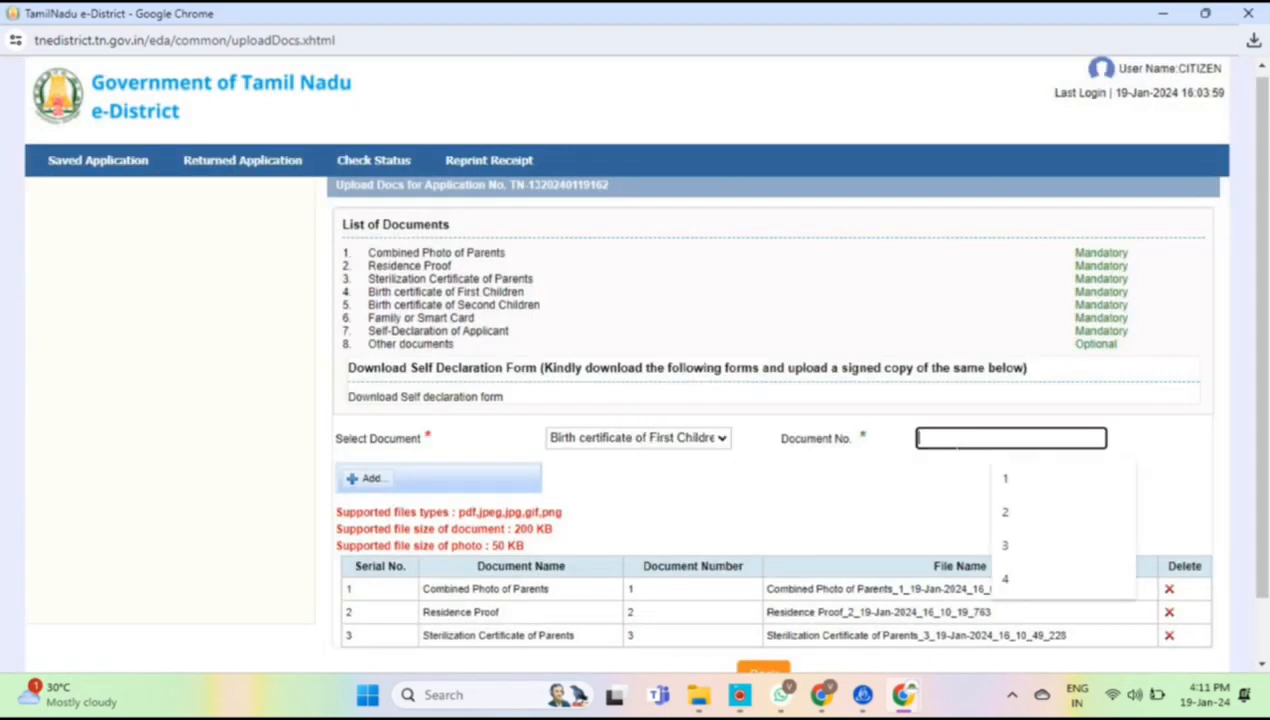
{"action": "left_click", "coordinate": [1005, 578]}
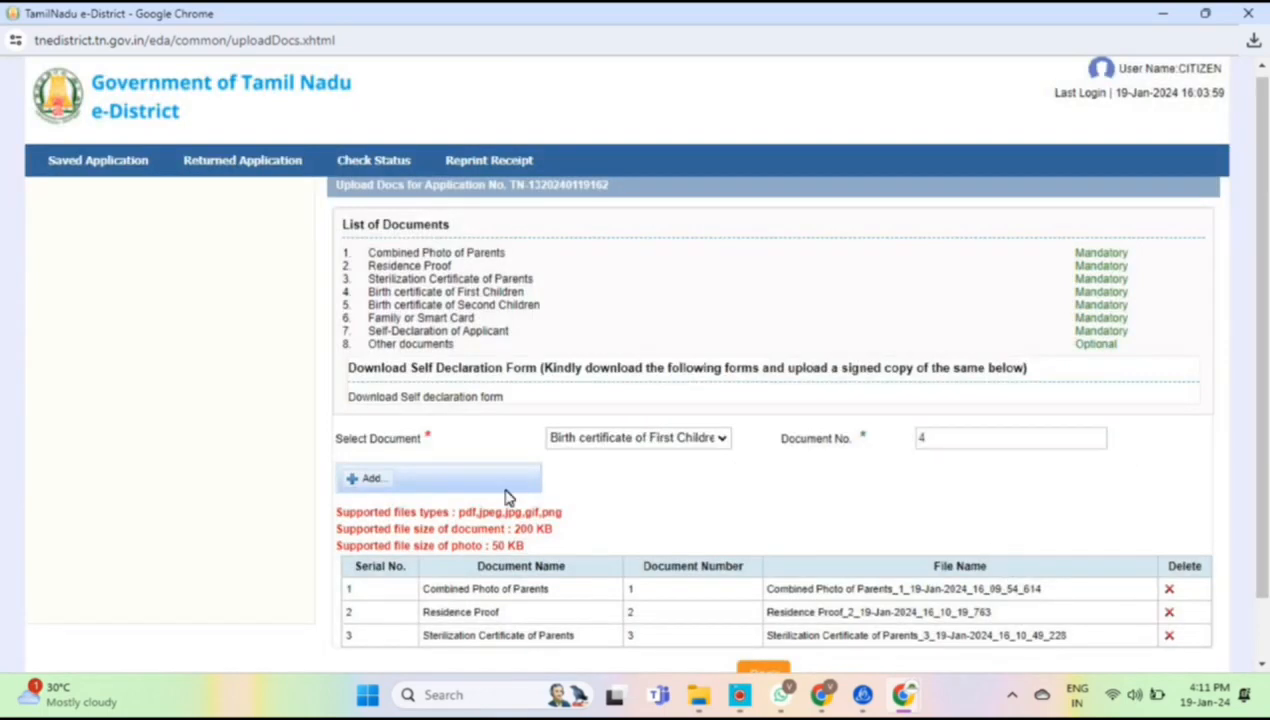
{"action": "left_click", "coordinate": [374, 478]}
{"action": "left_click", "coordinate": [543, 165]}
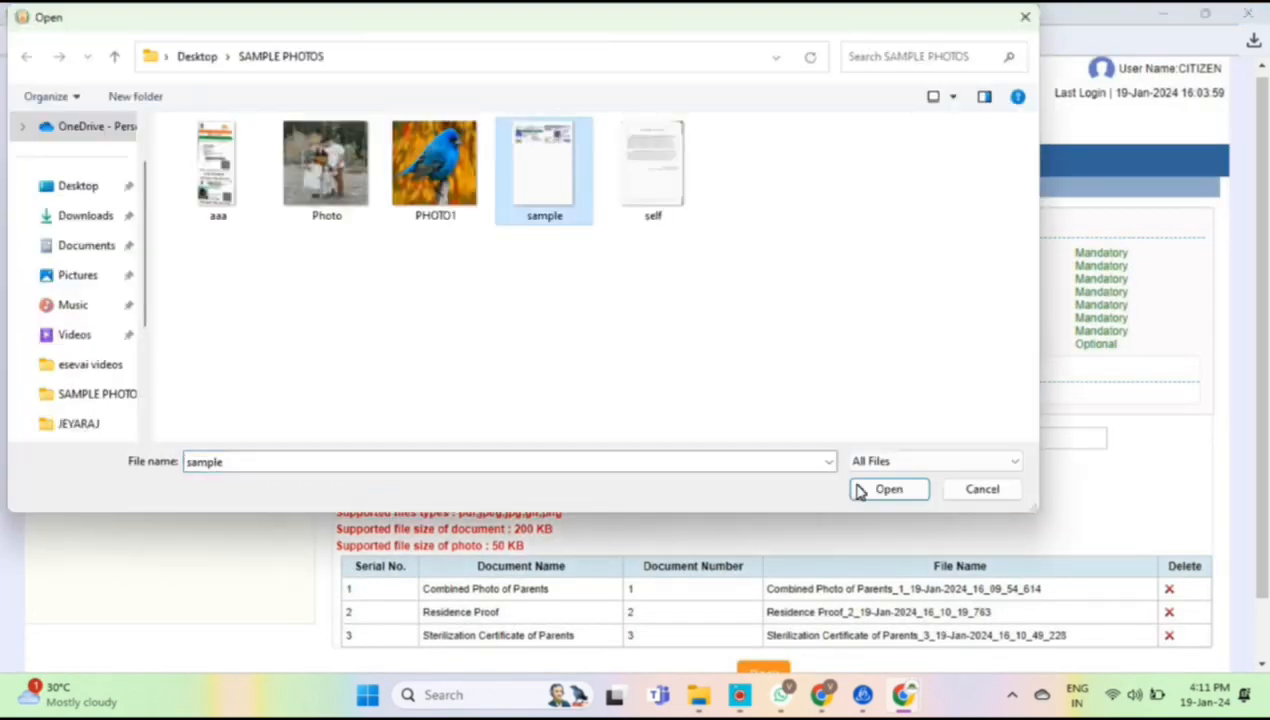
{"action": "left_click", "coordinate": [886, 489]}
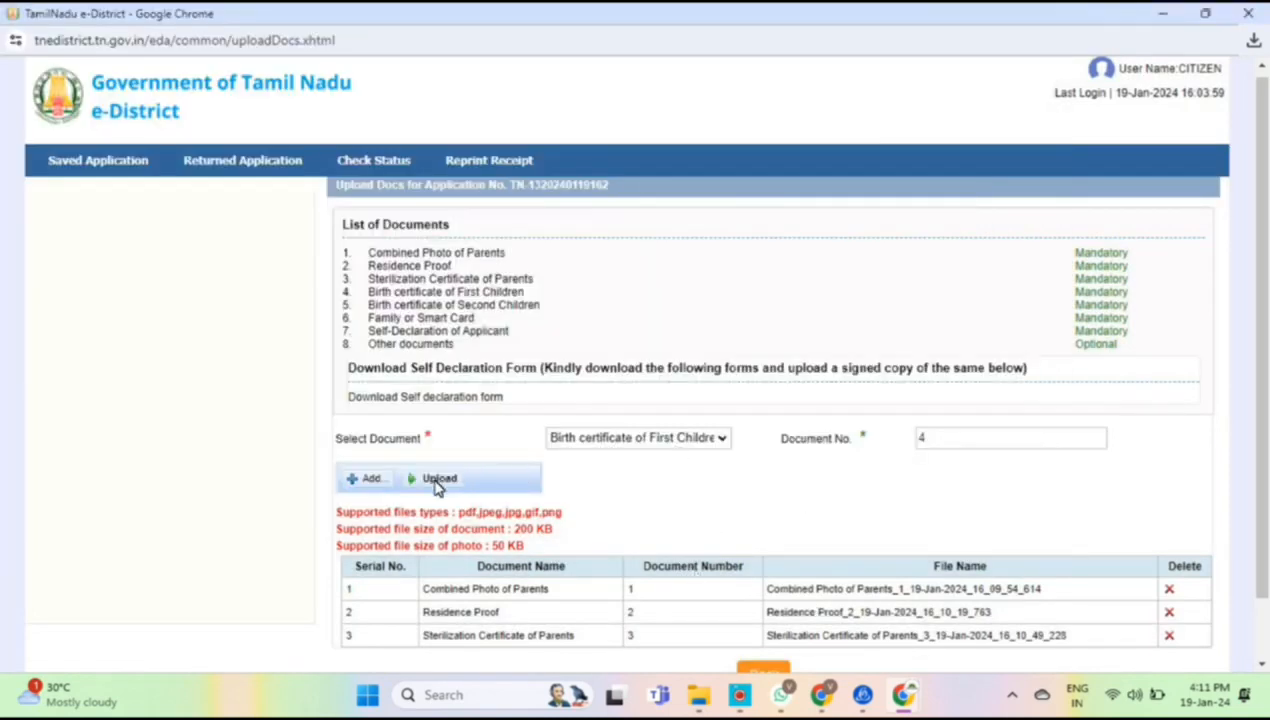
{"action": "left_click", "coordinate": [437, 479]}
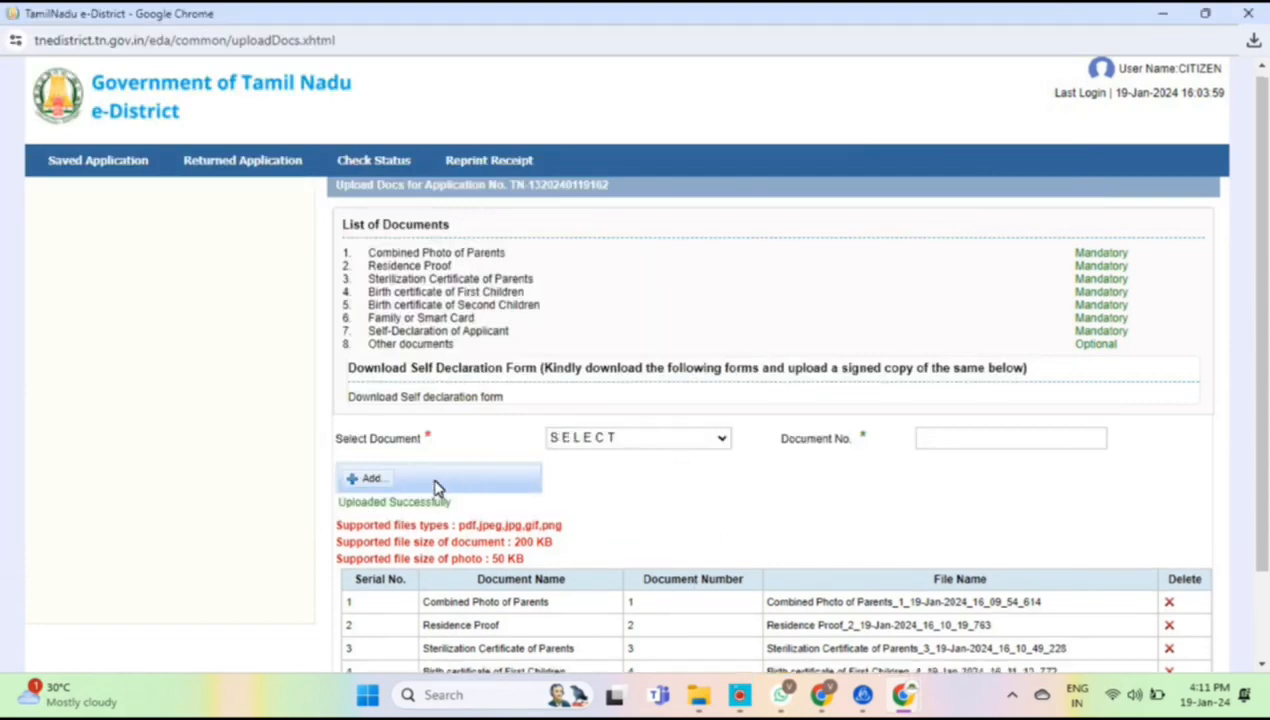
Upload the 'sample' file as Birth certificate of Second Children, document number 5.
{"action": "left_click", "coordinate": [587, 439]}
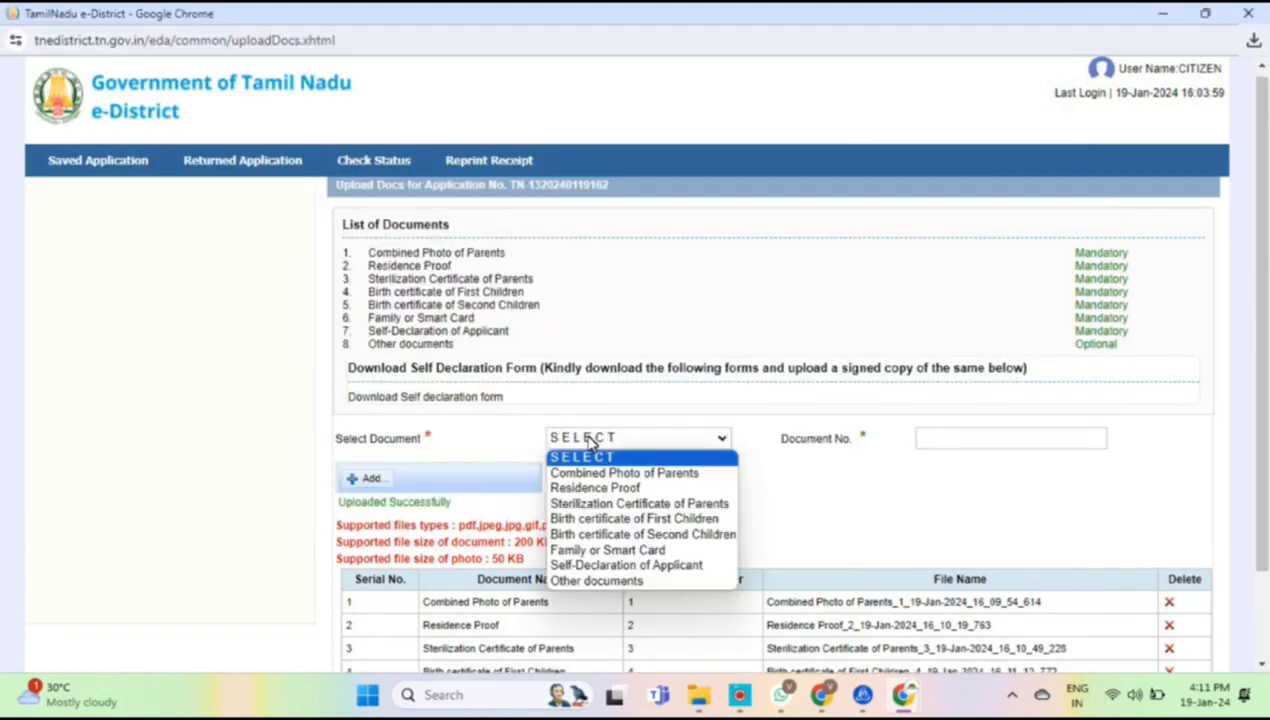
{"action": "left_click", "coordinate": [622, 534]}
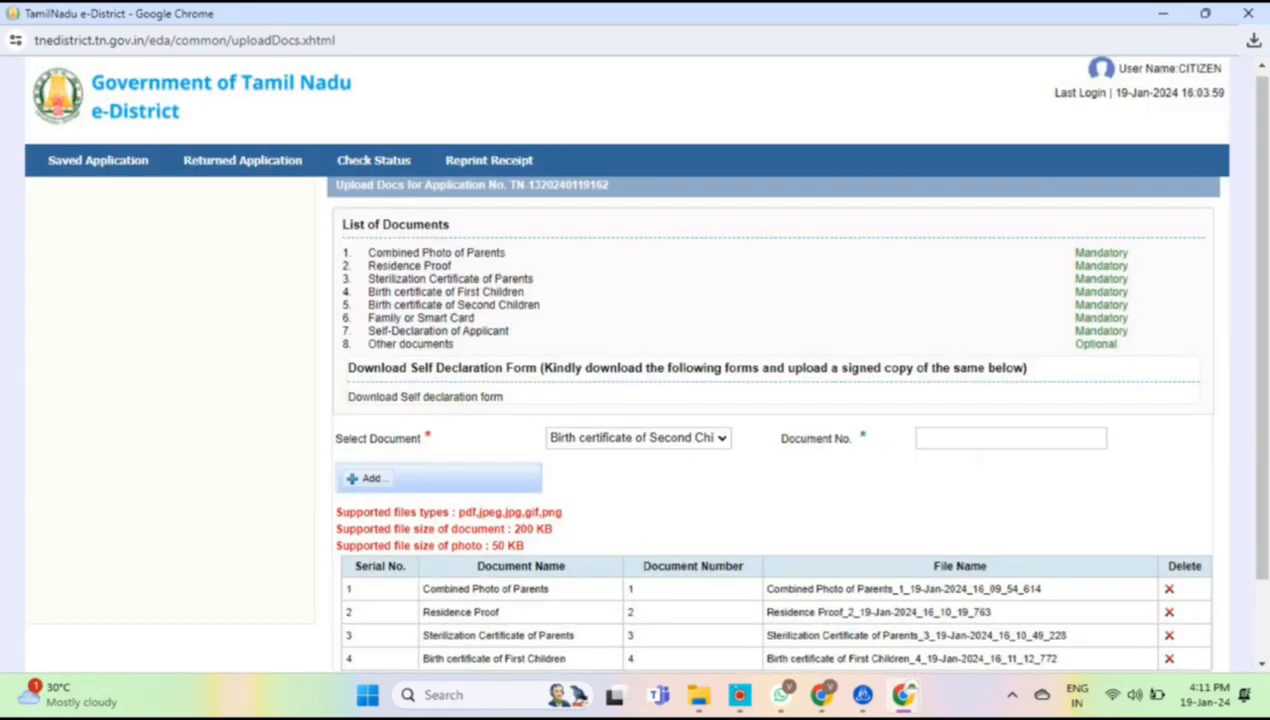
{"action": "left_click", "coordinate": [990, 438]}
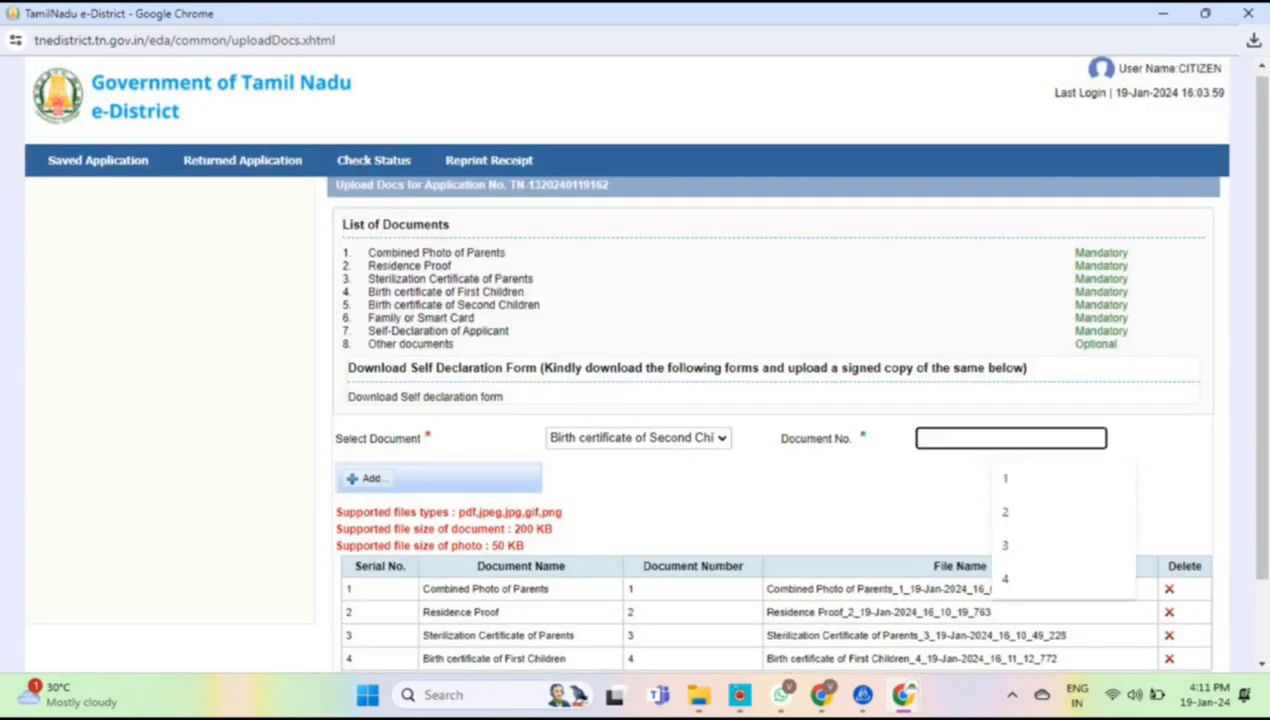
{"action": "type", "text": "5"}
{"action": "left_click", "coordinate": [884, 492]}
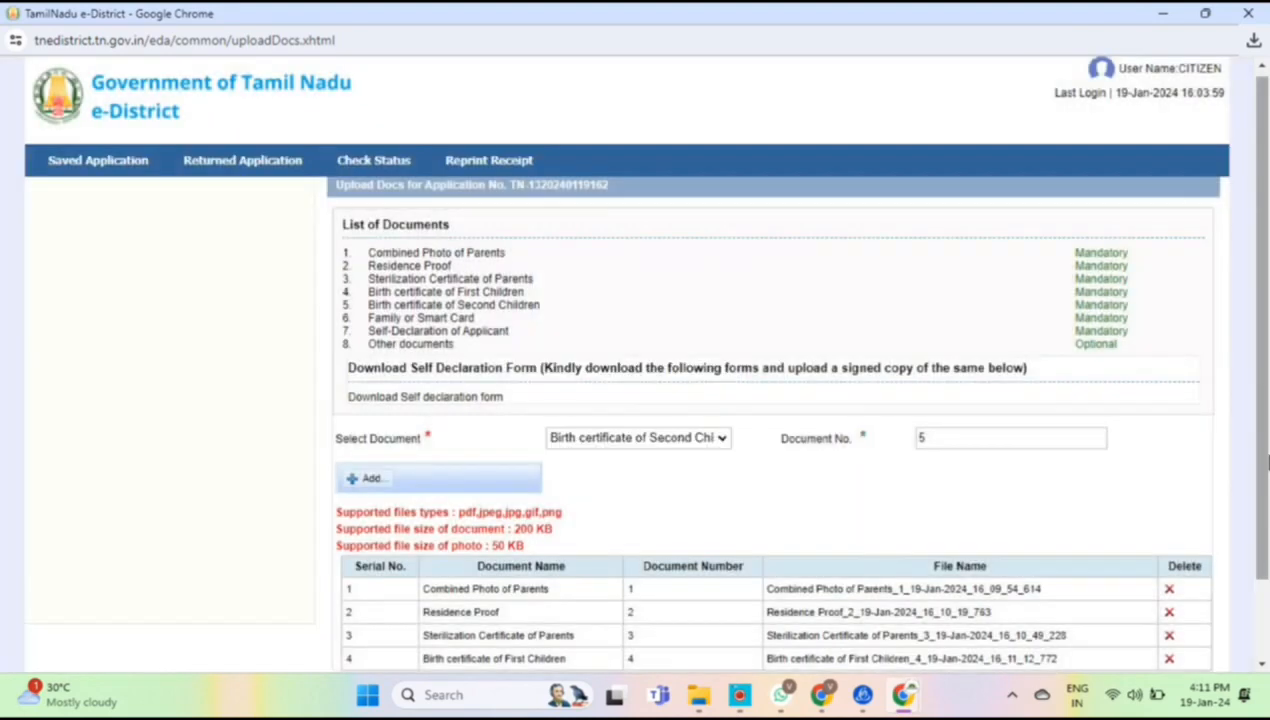
{"action": "scroll", "coordinate": [1262, 461], "scroll_direction": "down", "scroll_amount": 1}
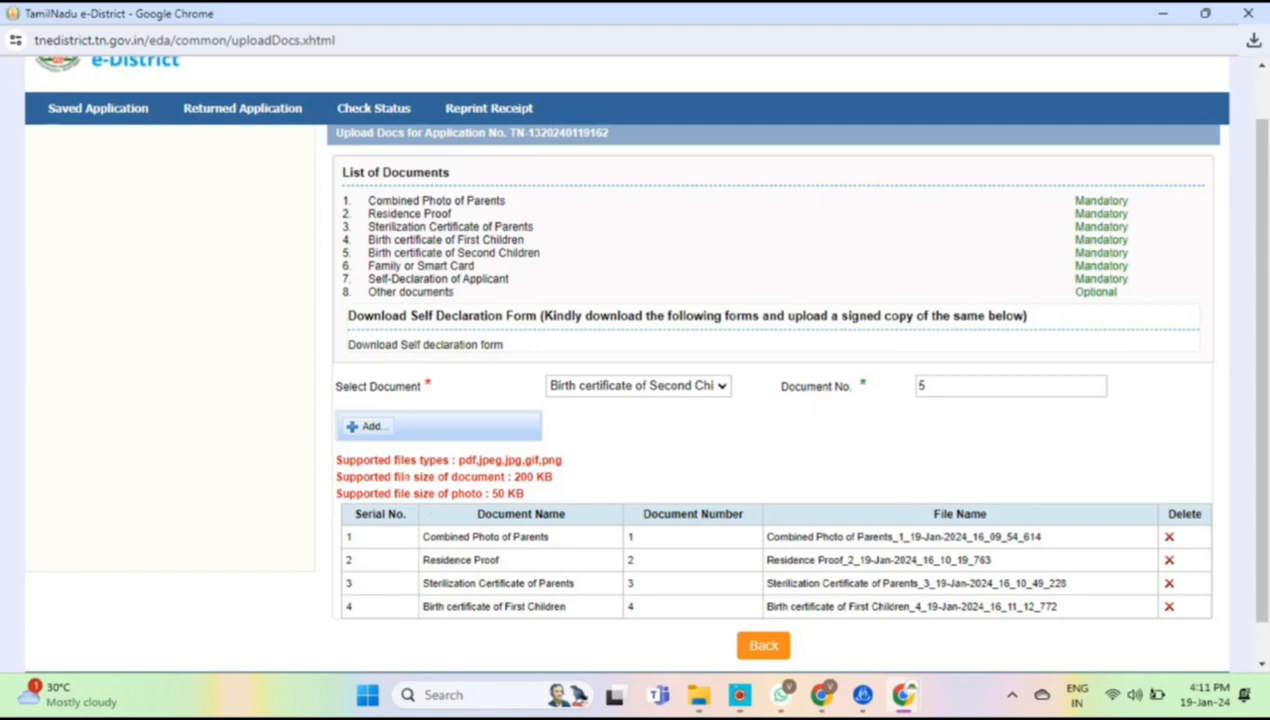
{"action": "left_click", "coordinate": [362, 428]}
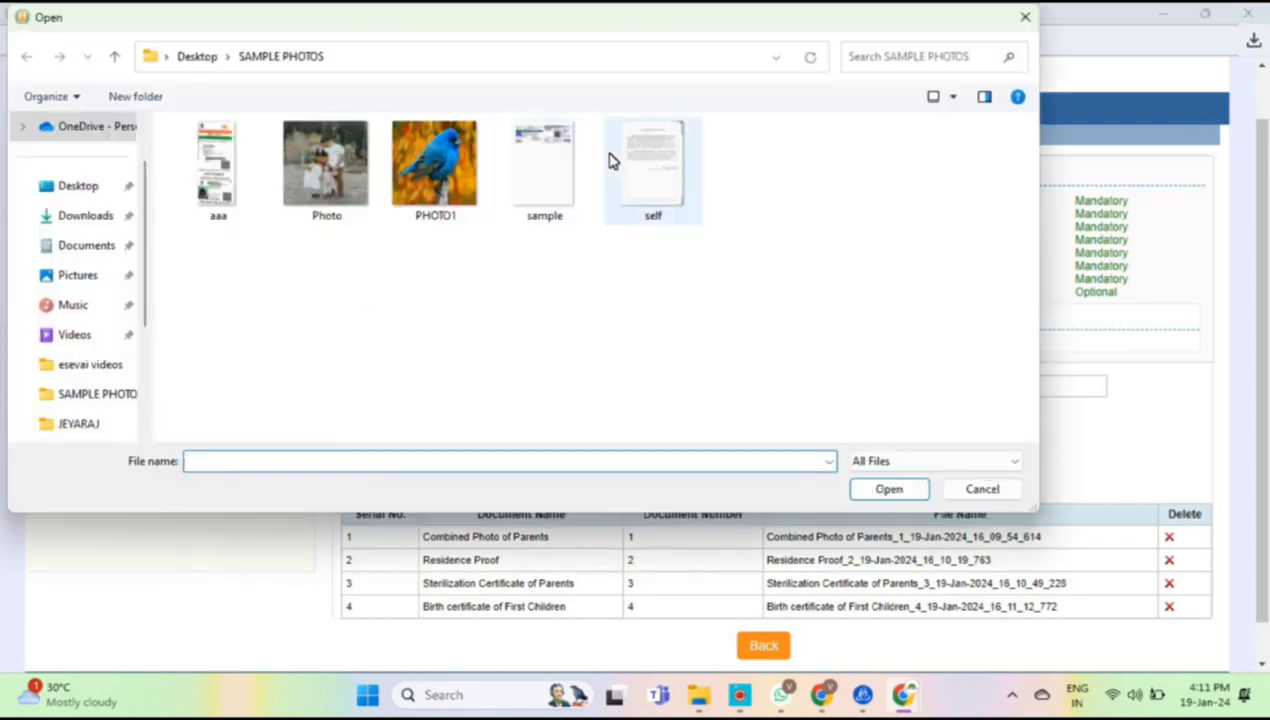
{"action": "left_click", "coordinate": [537, 163]}
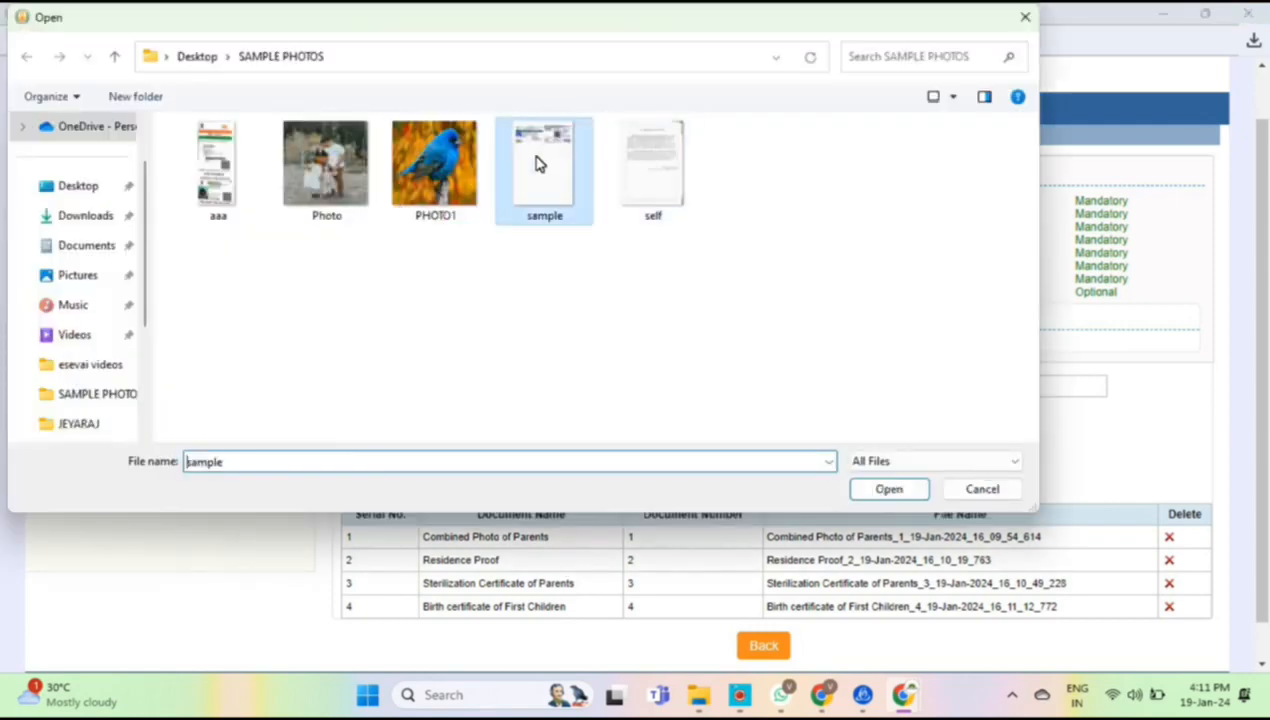
{"action": "left_click", "coordinate": [888, 489]}
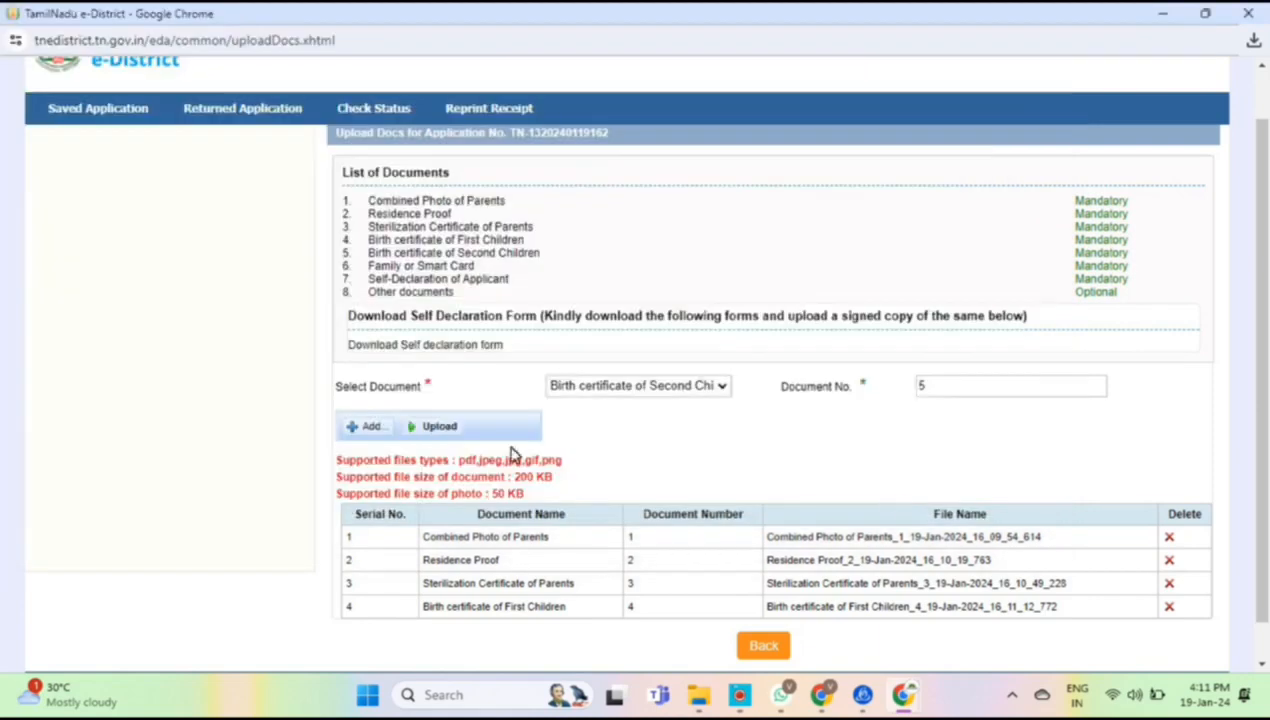
{"action": "left_click", "coordinate": [440, 428]}
Upload the 'sample' file as Family or Smart Card, document number 6.
{"action": "left_click", "coordinate": [697, 387]}
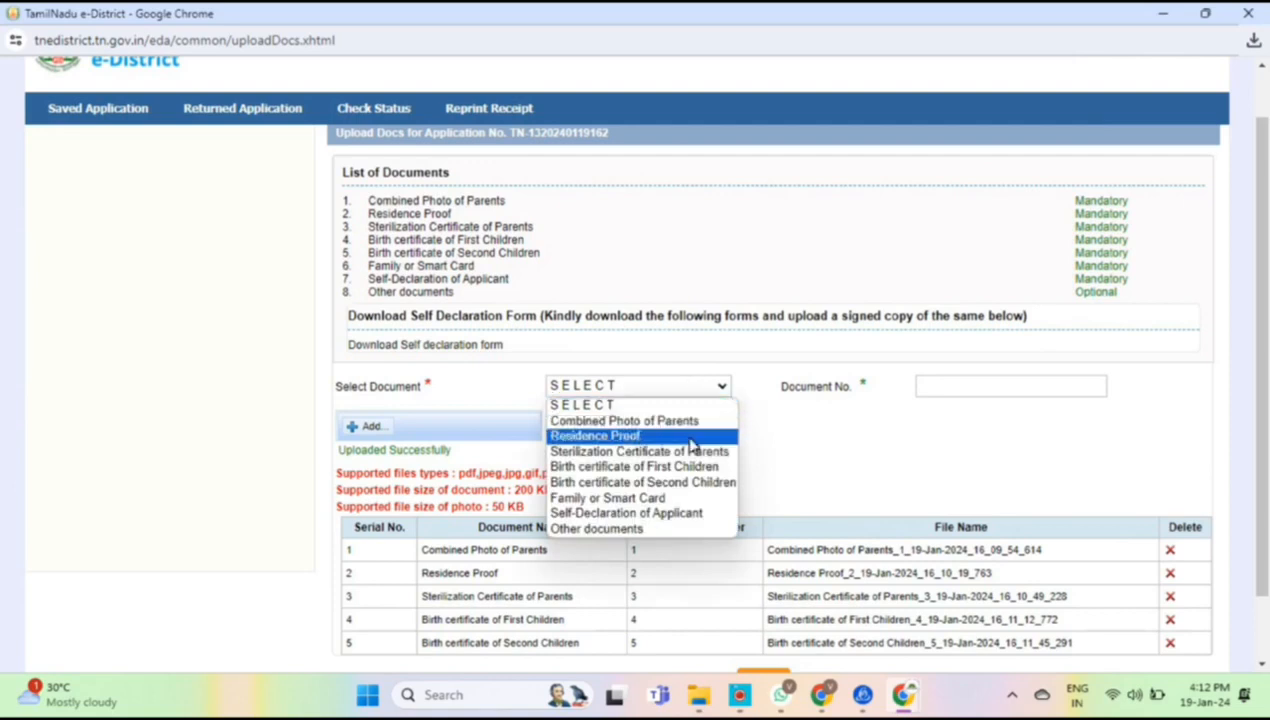
{"action": "left_click", "coordinate": [678, 500]}
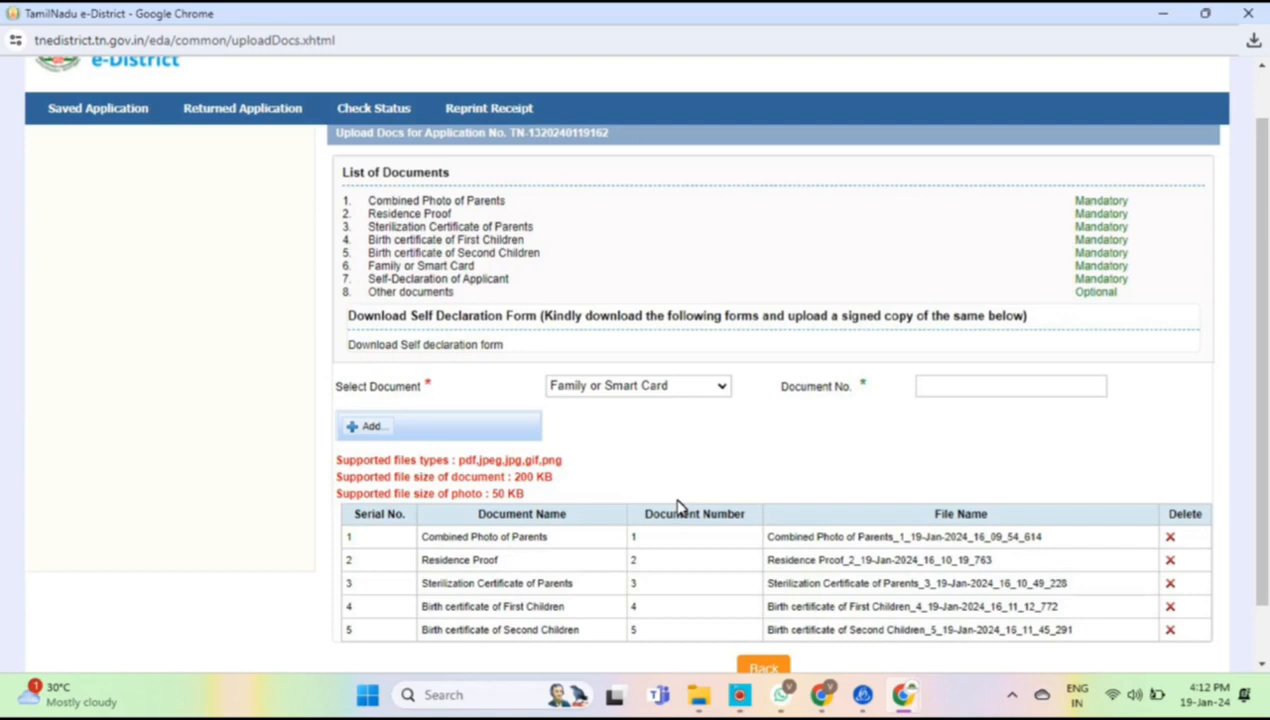
{"action": "left_click", "coordinate": [1010, 386]}
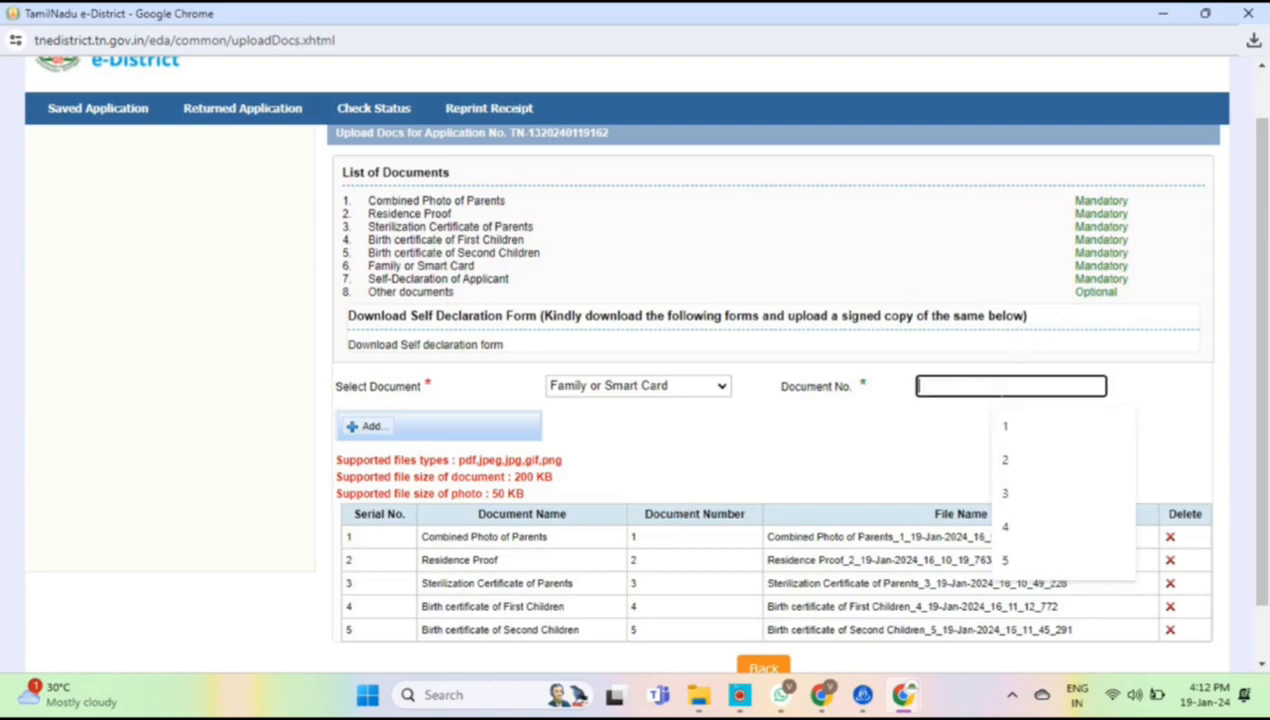
{"action": "type", "text": "6"}
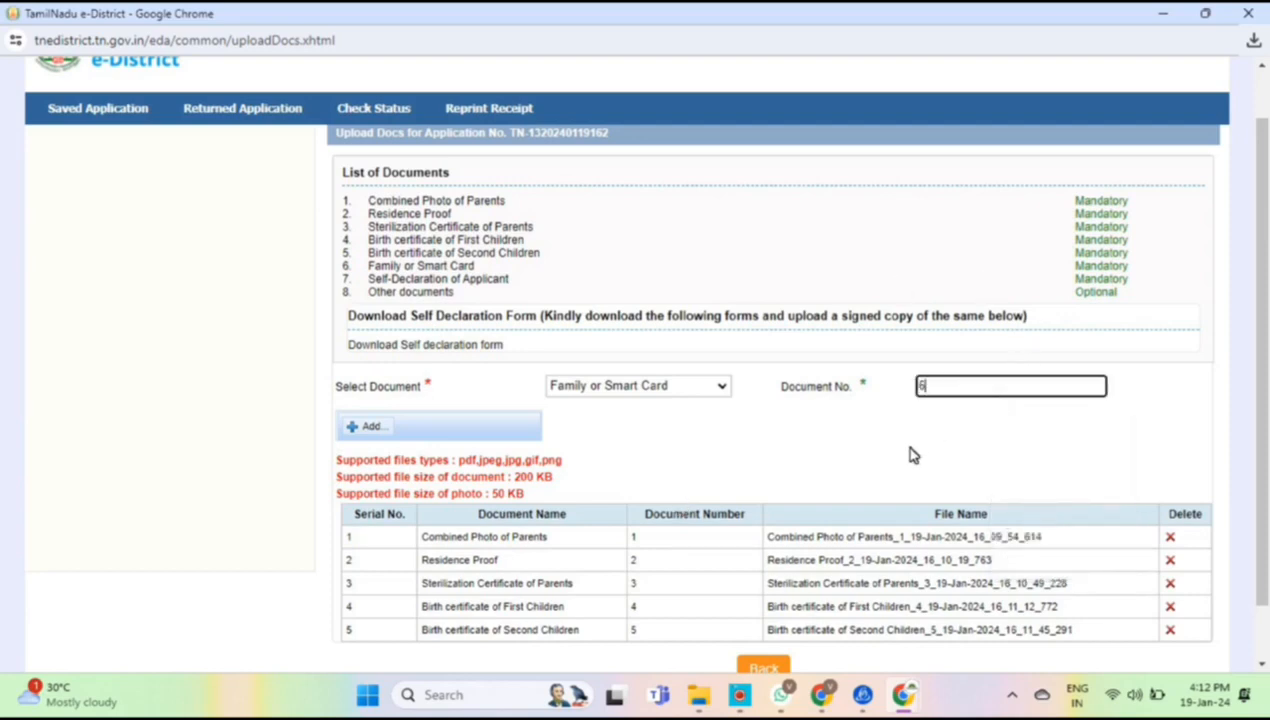
{"action": "left_click", "coordinate": [536, 430]}
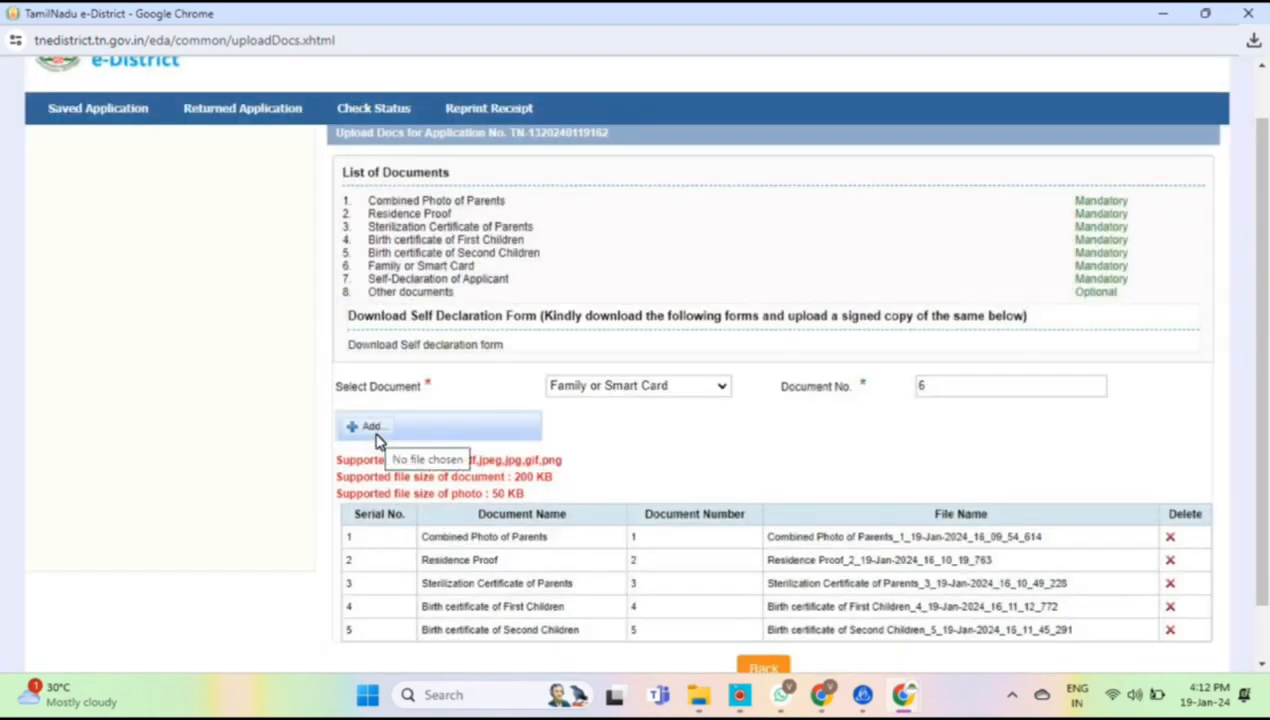
{"action": "left_click", "coordinate": [377, 437]}
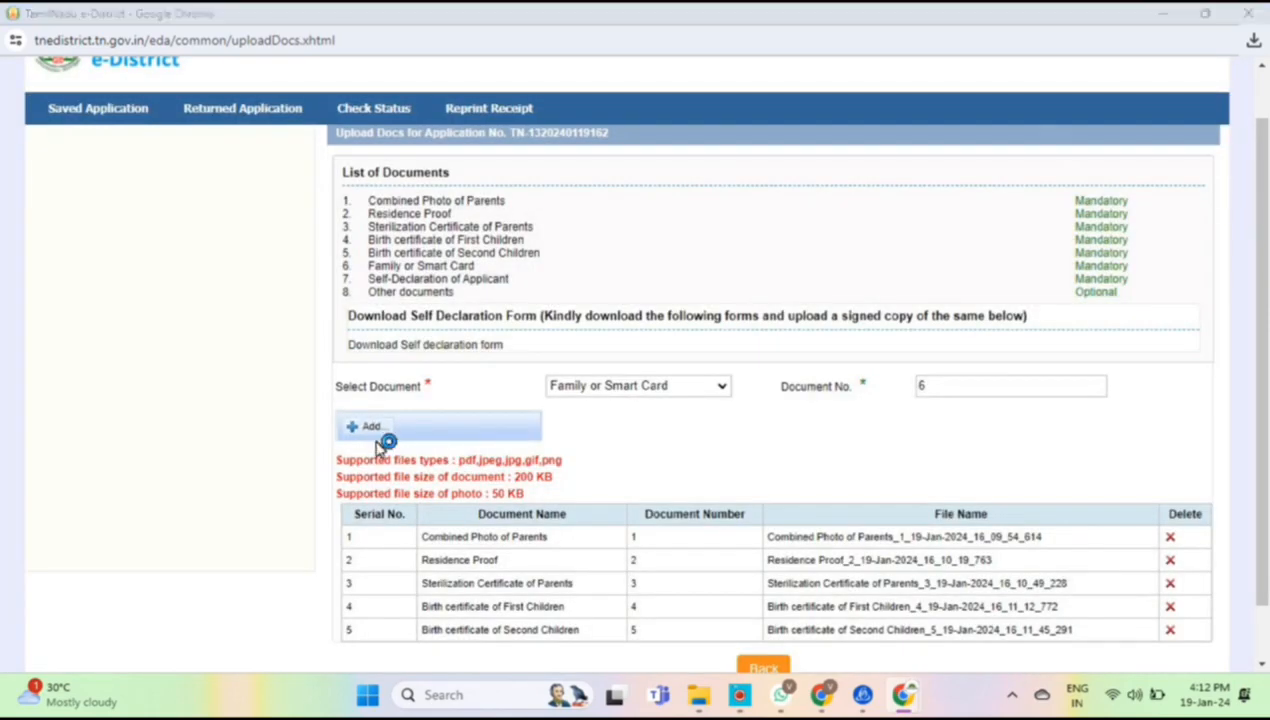
{"action": "left_click", "coordinate": [517, 148]}
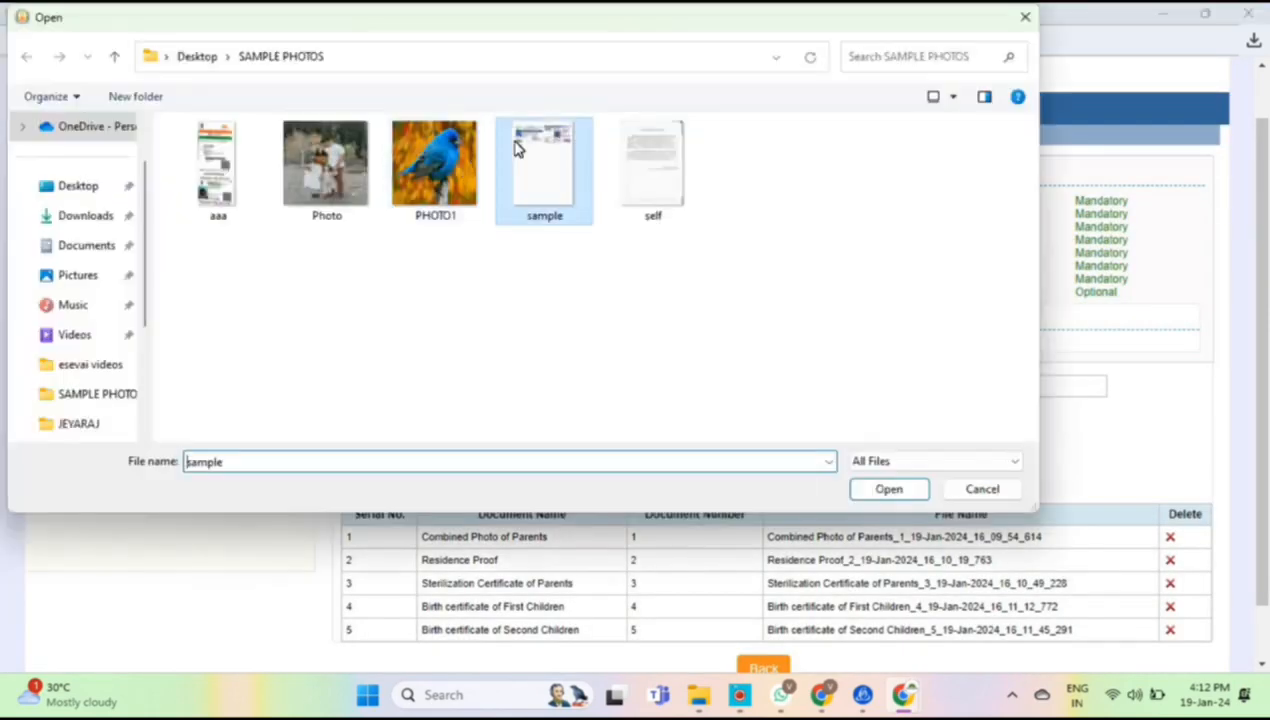
{"action": "left_click", "coordinate": [912, 490]}
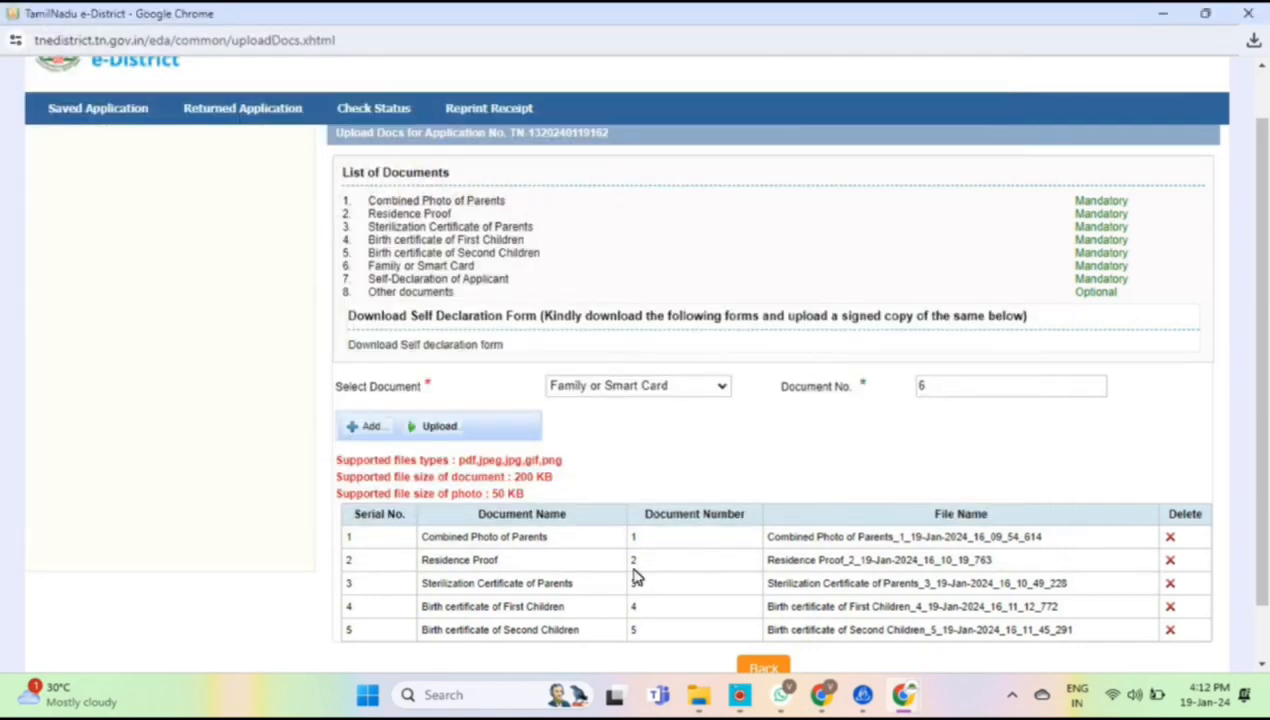
{"action": "left_click", "coordinate": [439, 428]}
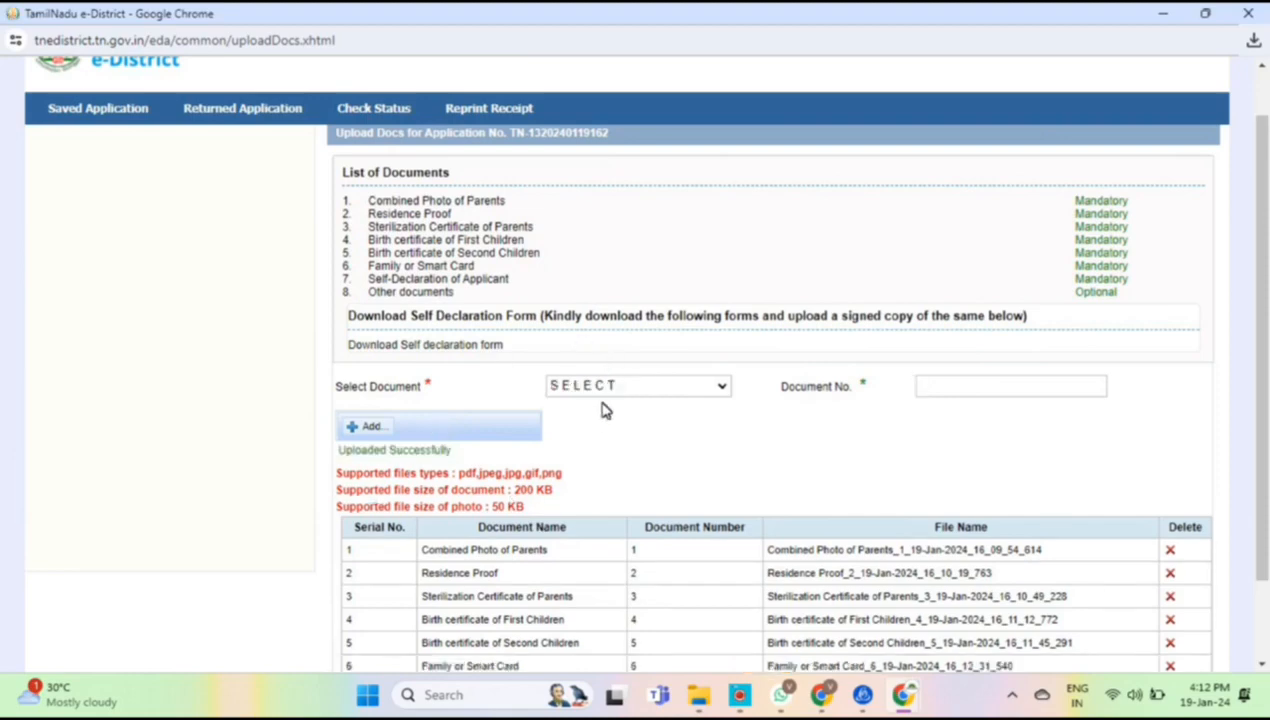
Upload the 'self' file as Self-Declaration of Applicant, document number 7.
{"action": "left_click", "coordinate": [600, 386]}
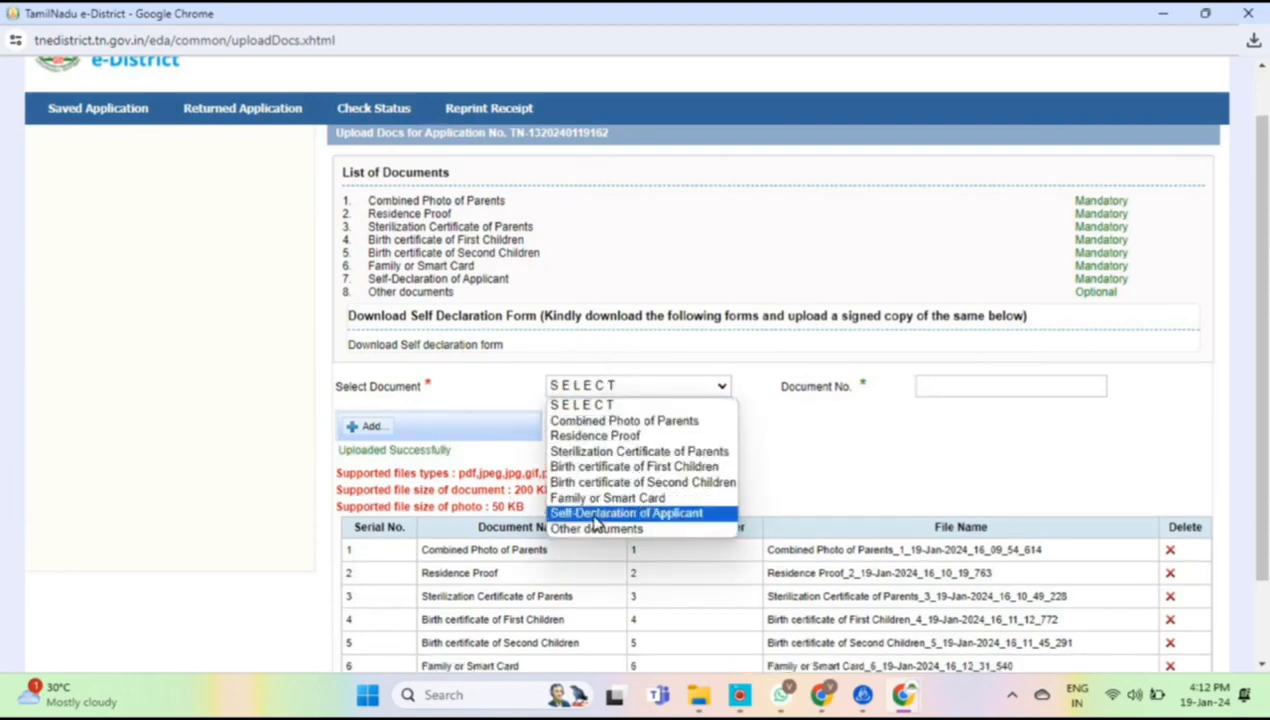
{"action": "left_click", "coordinate": [594, 517]}
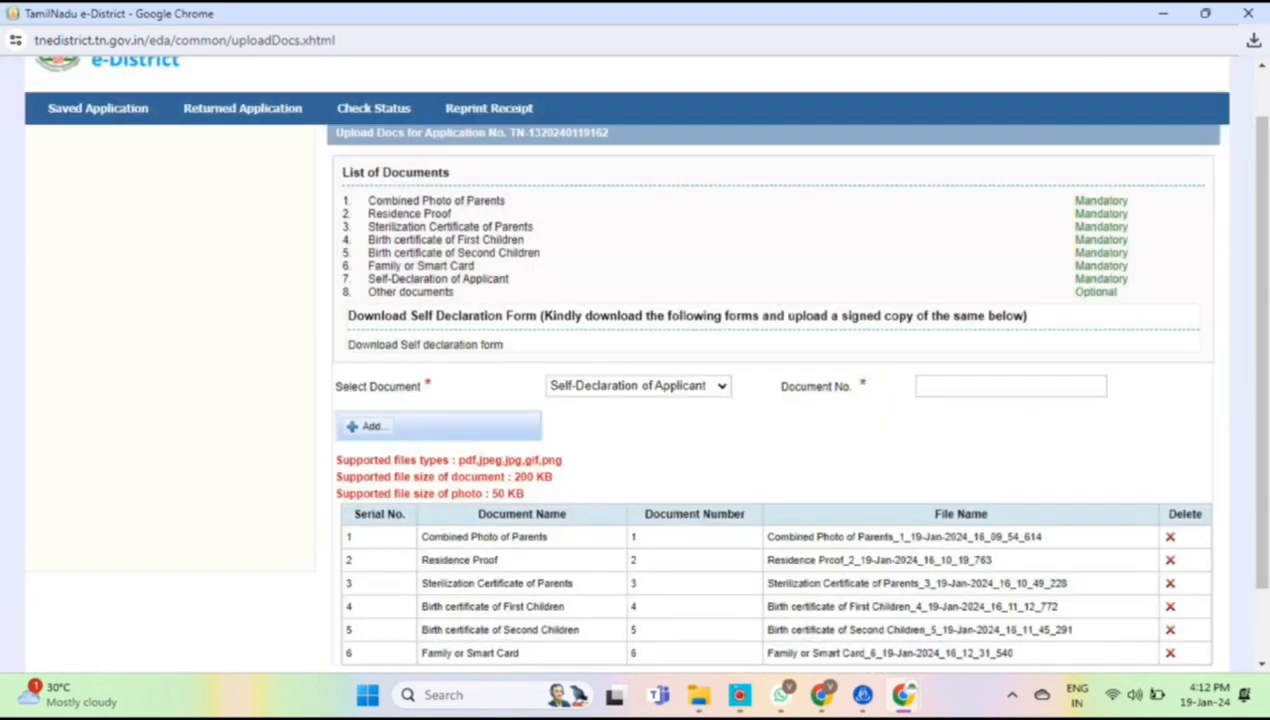
{"action": "left_click", "coordinate": [1033, 388]}
{"action": "type", "text": "7"}
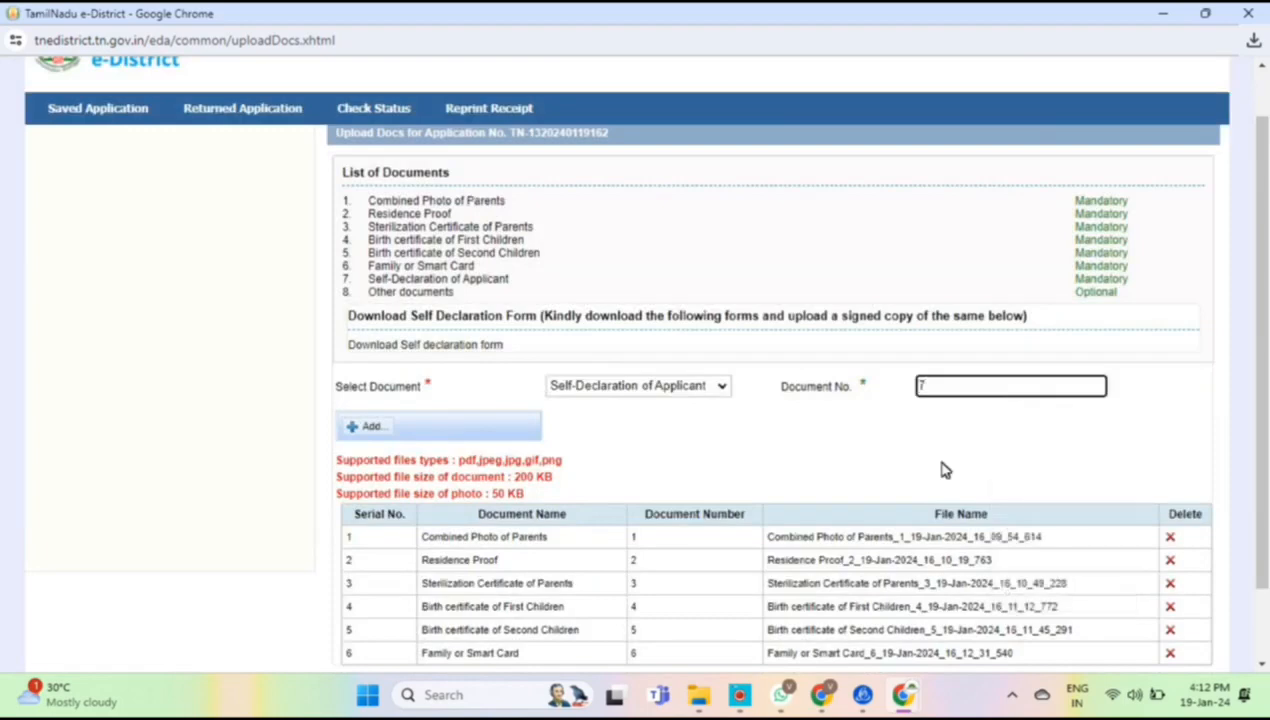
{"action": "left_click", "coordinate": [921, 475]}
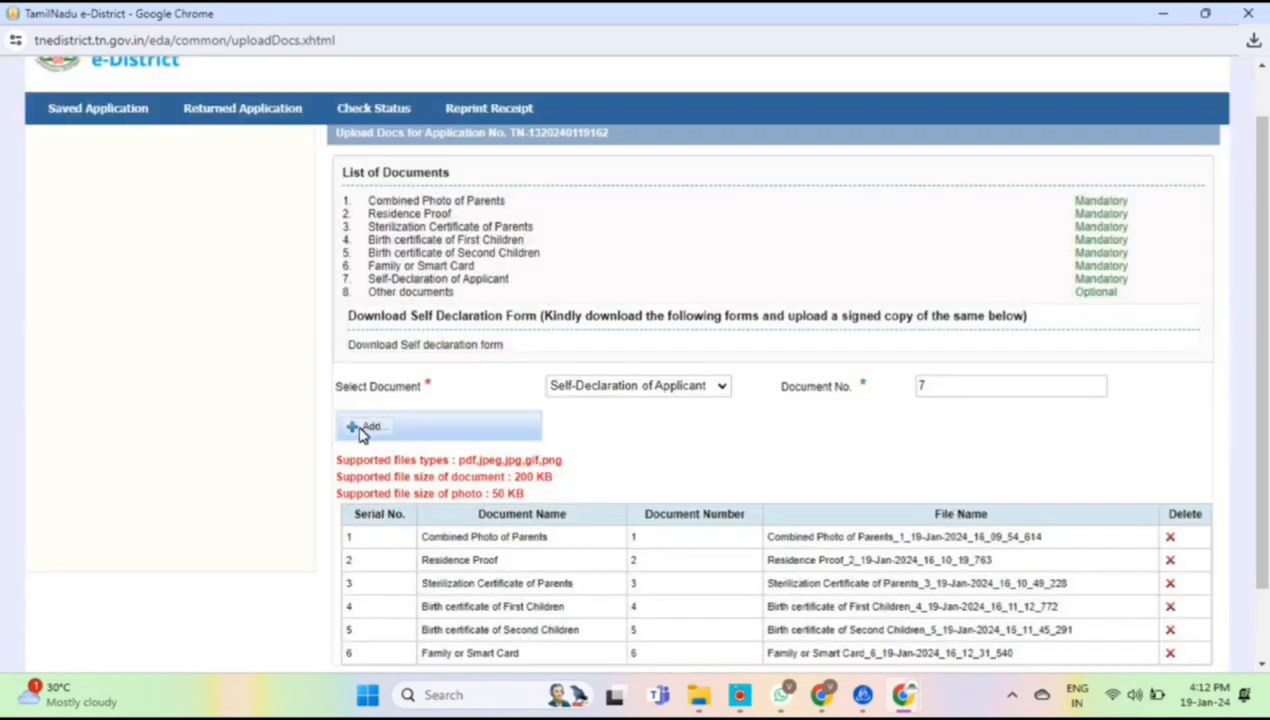
{"action": "left_click", "coordinate": [362, 428]}
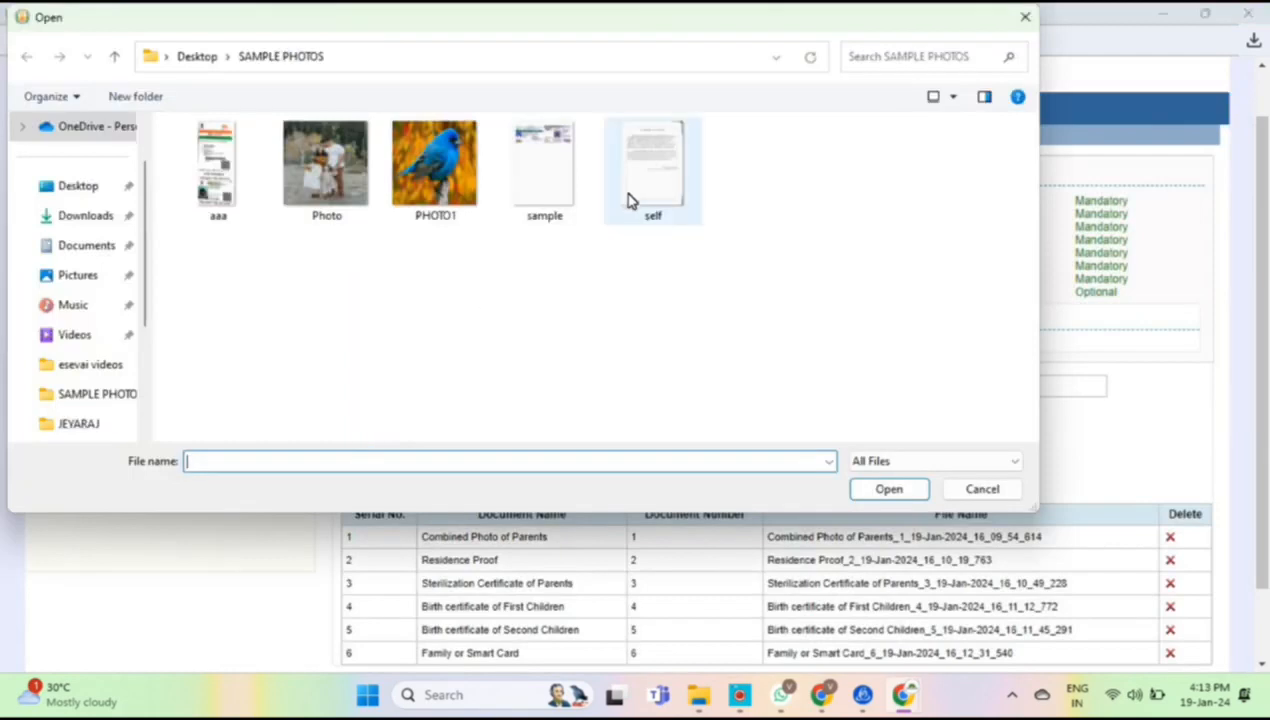
{"action": "left_click", "coordinate": [628, 188]}
{"action": "left_click", "coordinate": [900, 492]}
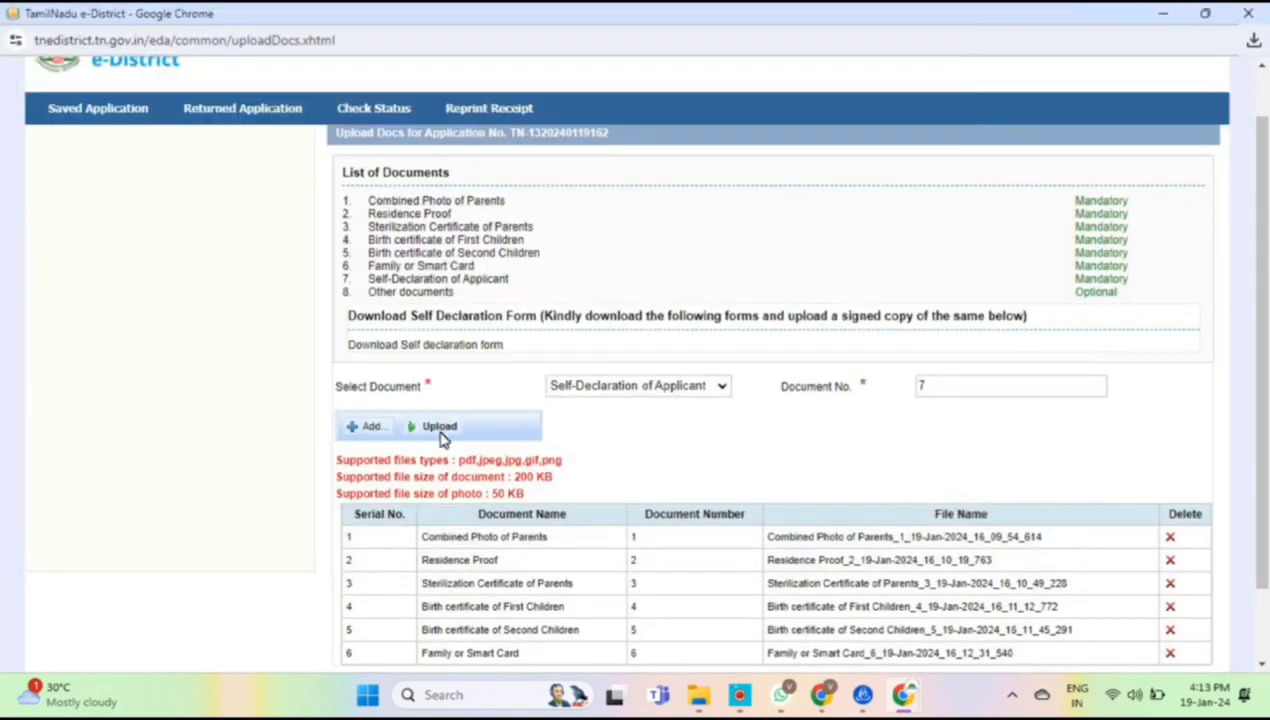
{"action": "left_click", "coordinate": [440, 428]}
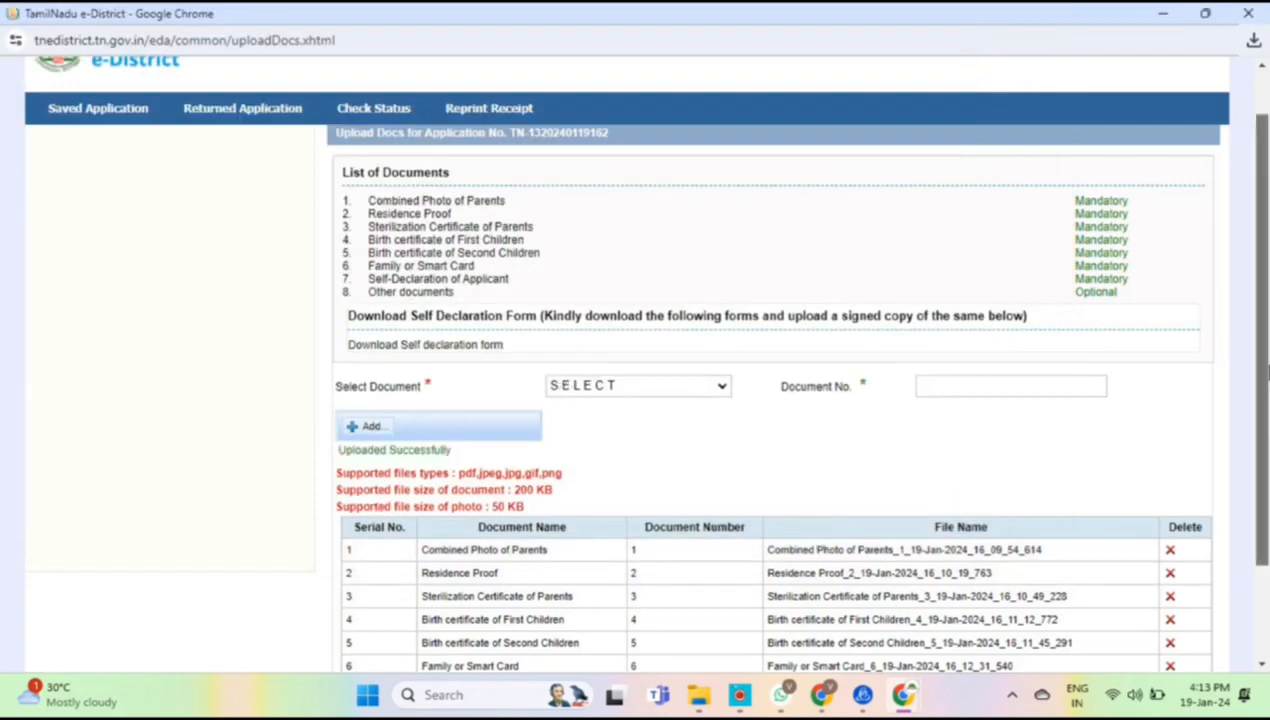
Go to Make Payment, accept the Terms and Conditions, and start the ₹60 online payment.
{"action": "left_click_drag", "start_coordinate": [1265, 372], "coordinate": [1267, 578]}
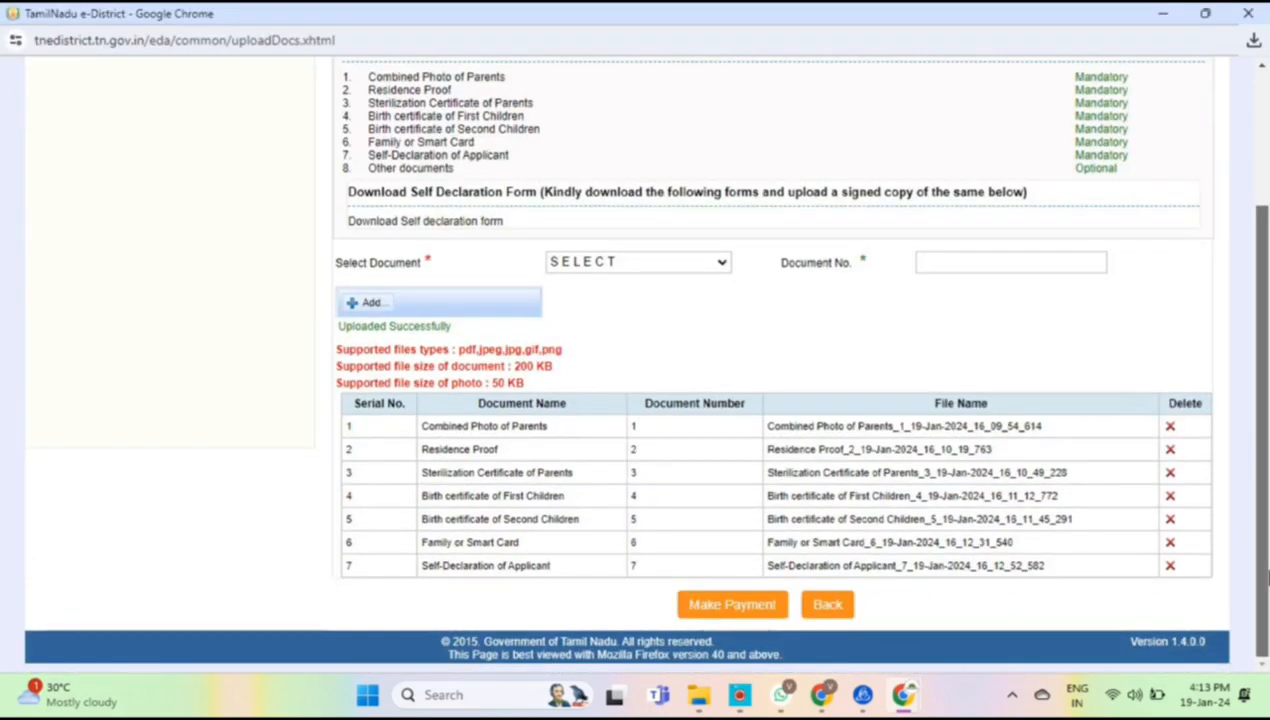
{"action": "left_click", "coordinate": [735, 605]}
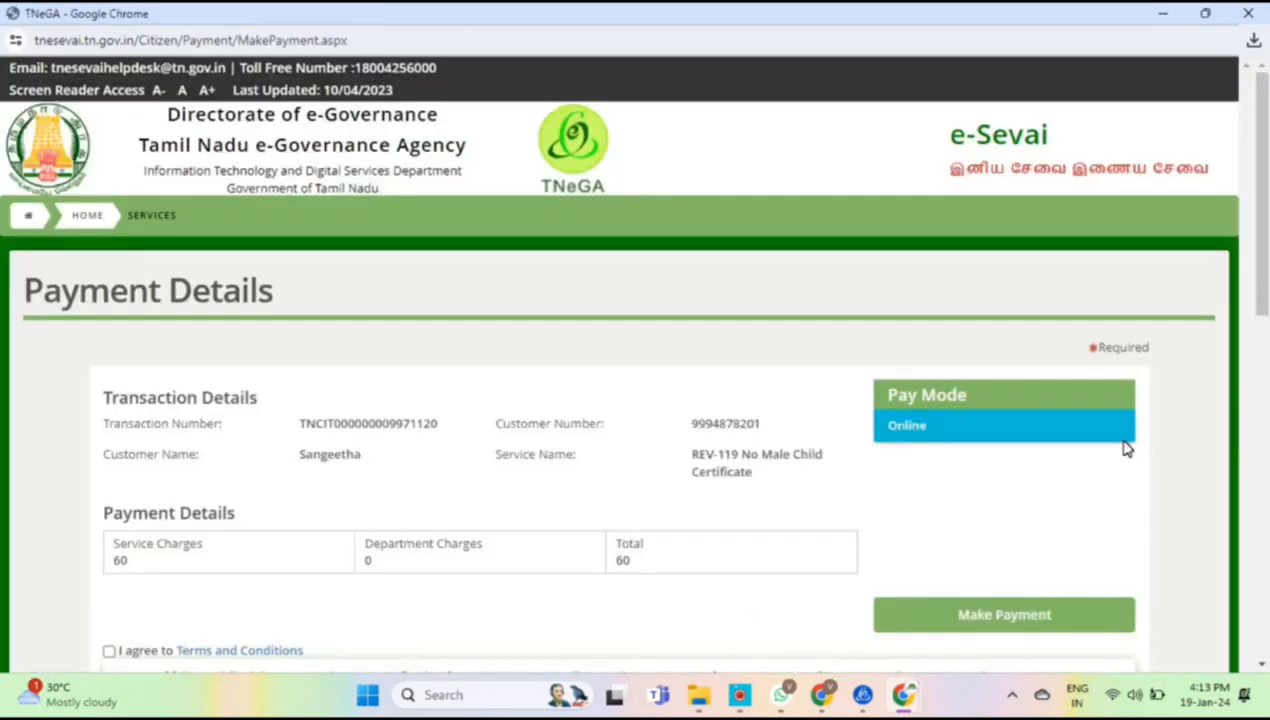
{"action": "left_click_drag", "start_coordinate": [1263, 142], "coordinate": [1265, 287]}
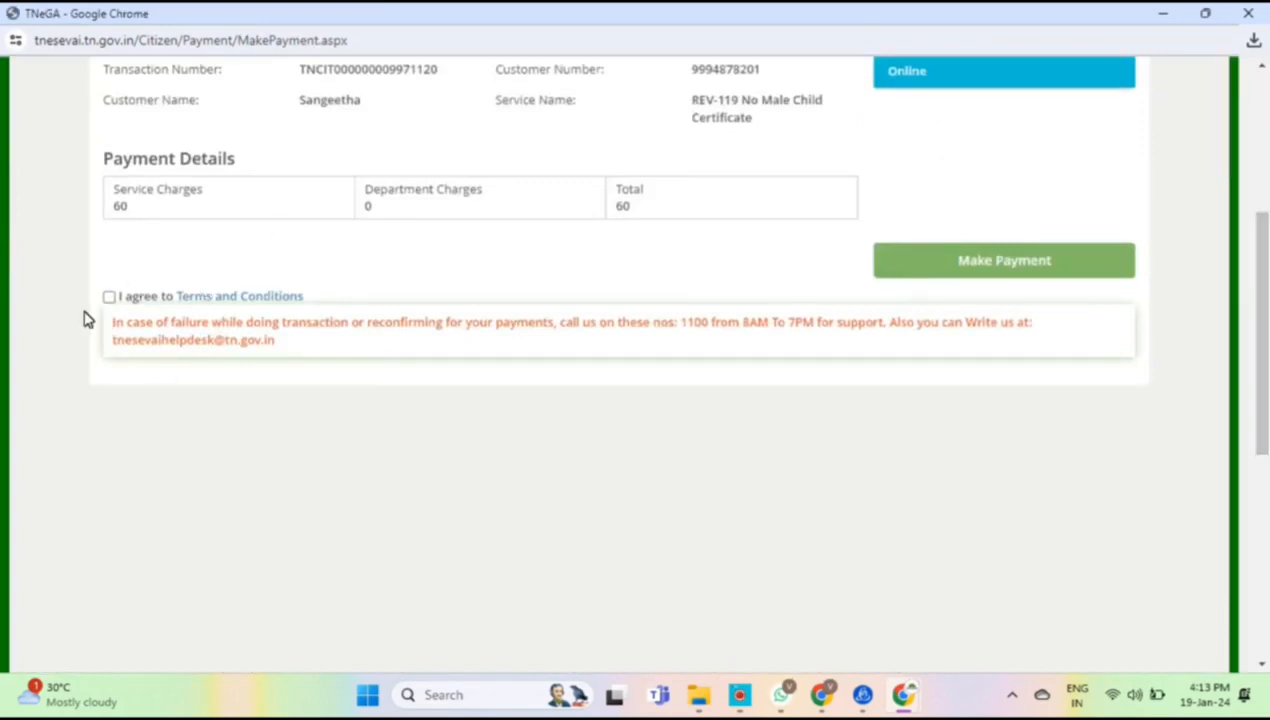
{"action": "left_click", "coordinate": [110, 298]}
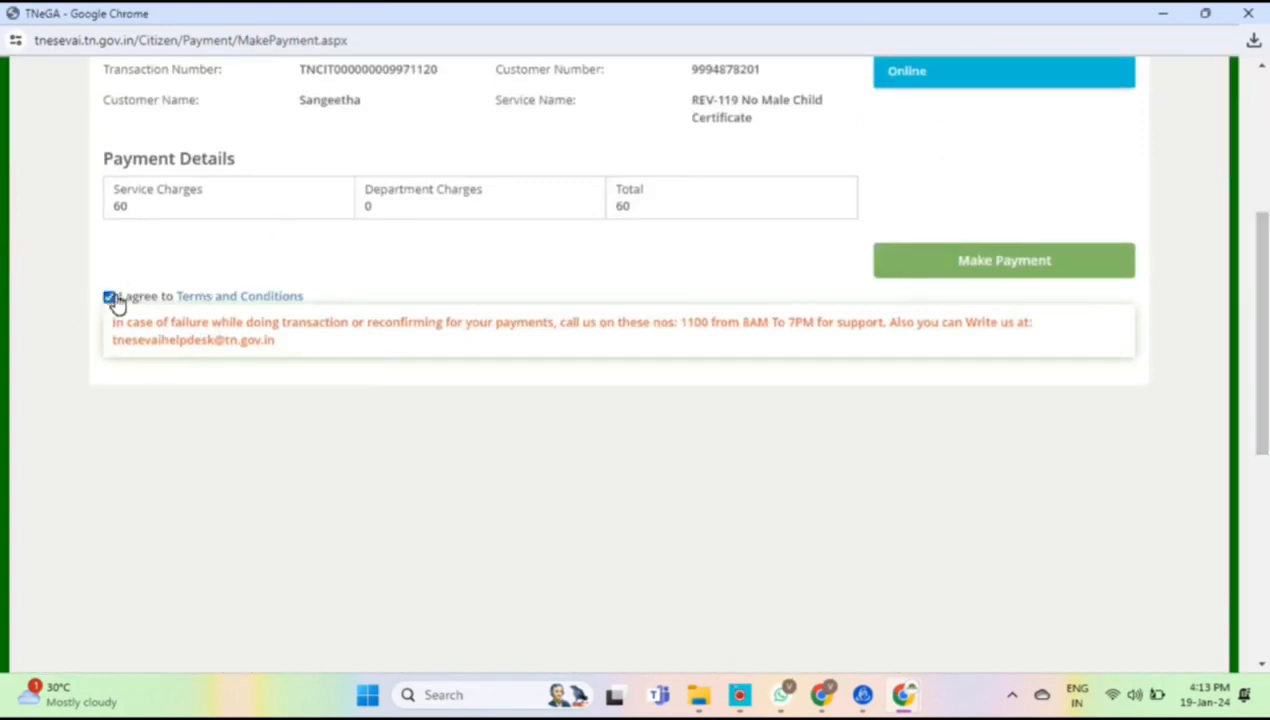
{"action": "left_click", "coordinate": [946, 273]}
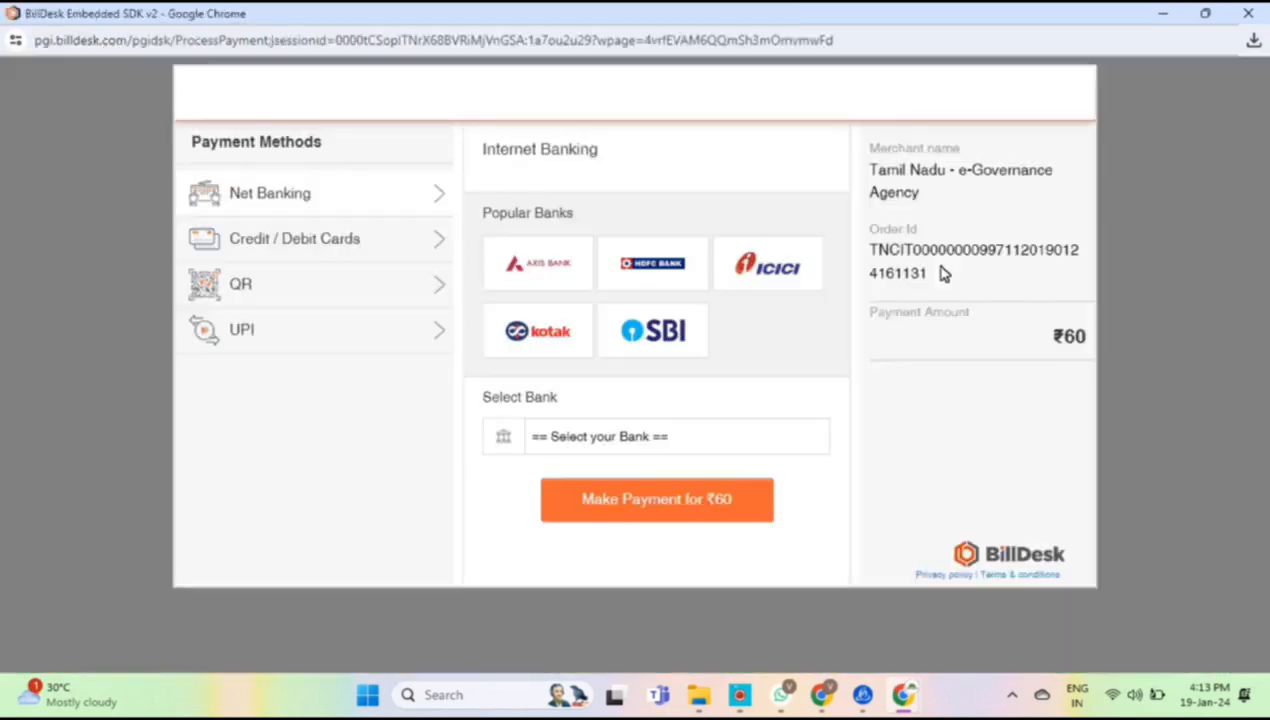
Look at the Credit/Debit Cards and QR options, then select UPI as the BillDesk payment method.
{"action": "left_click", "coordinate": [345, 248]}
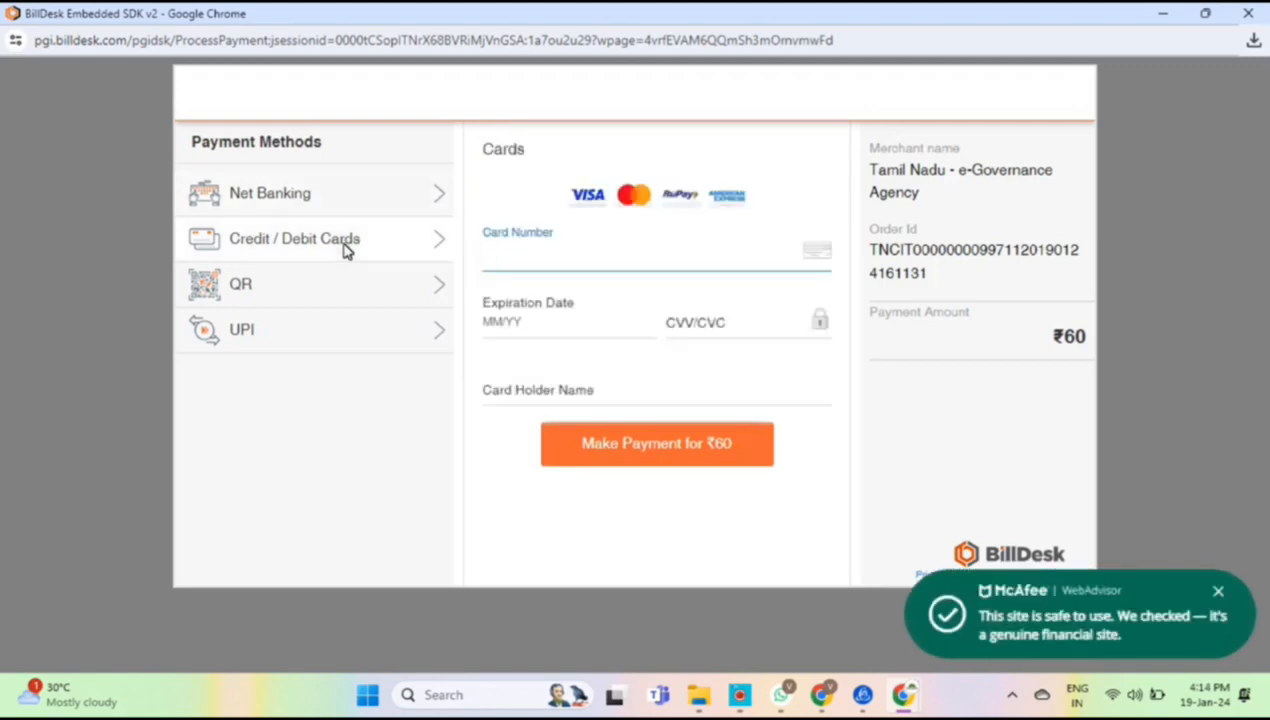
{"action": "left_click", "coordinate": [368, 298]}
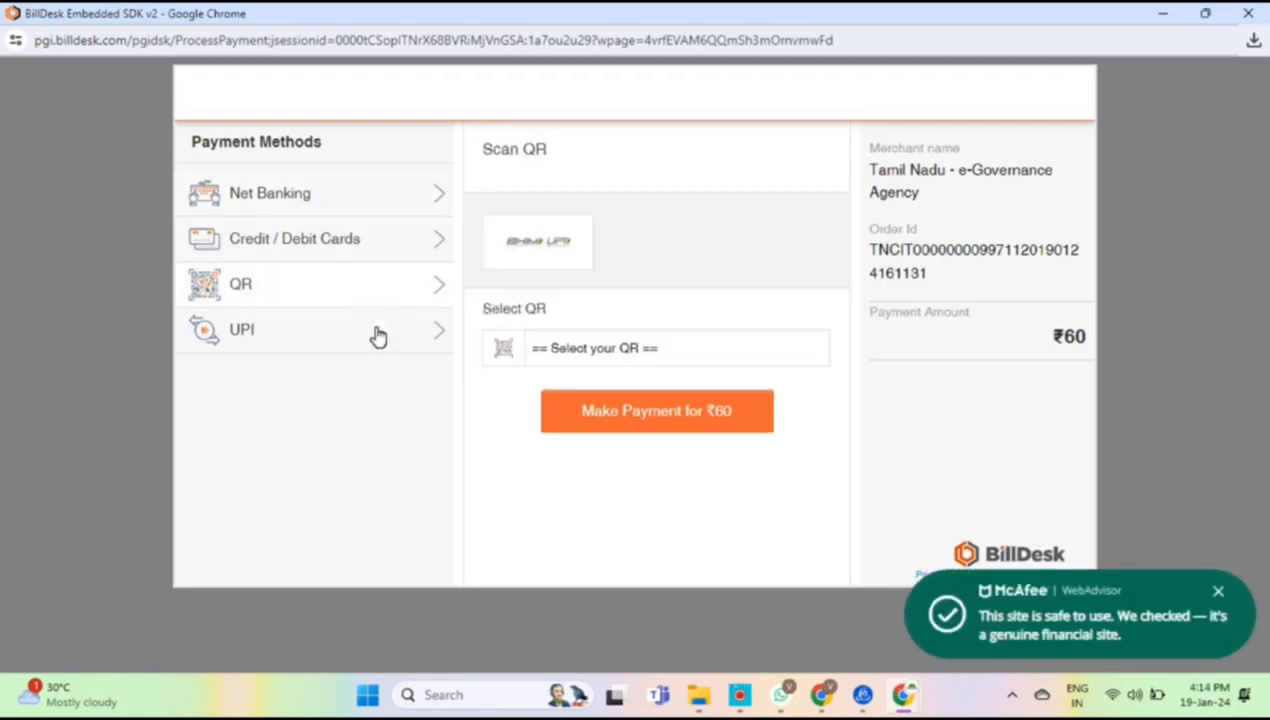
{"action": "left_click", "coordinate": [378, 336]}
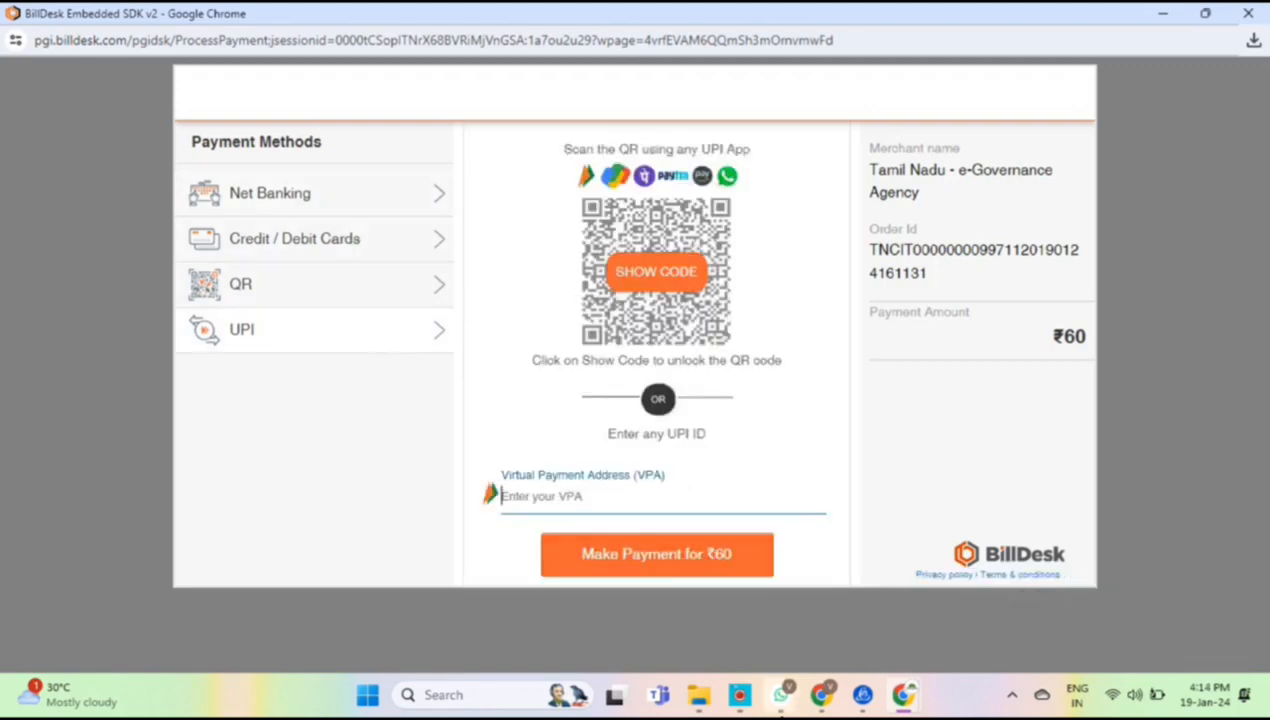
{"action": "left_click", "coordinate": [739, 694]}
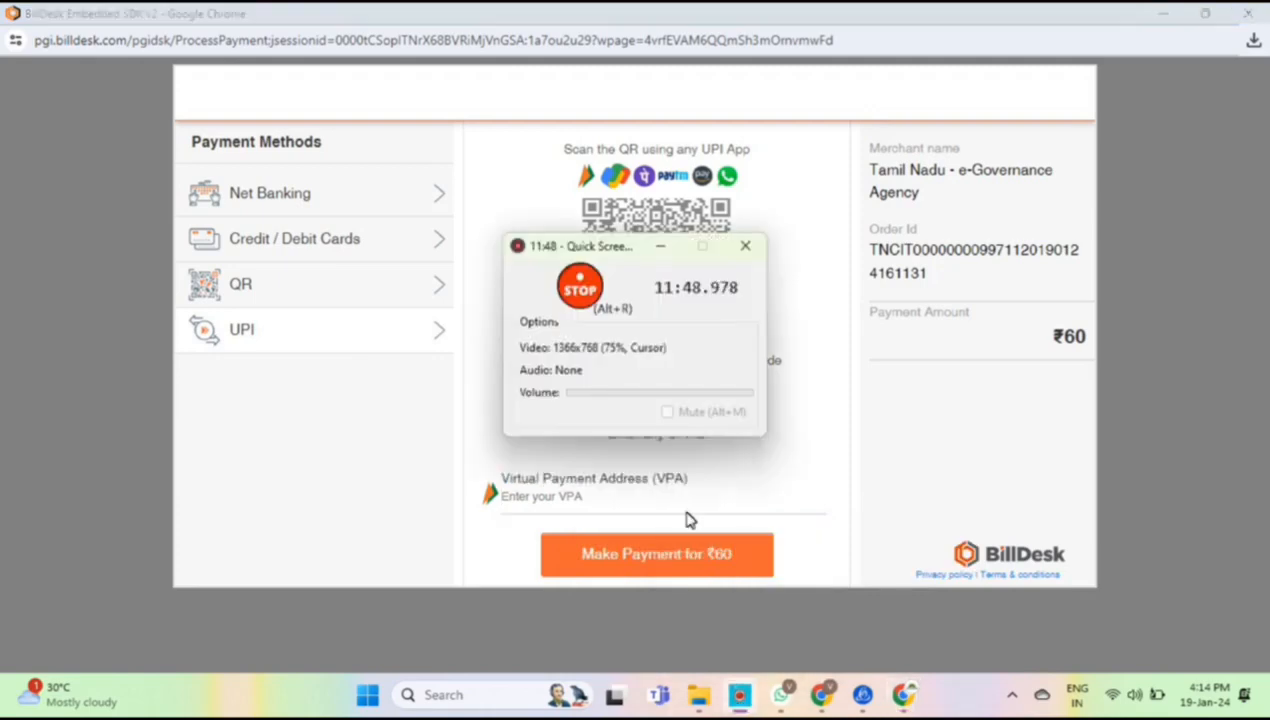